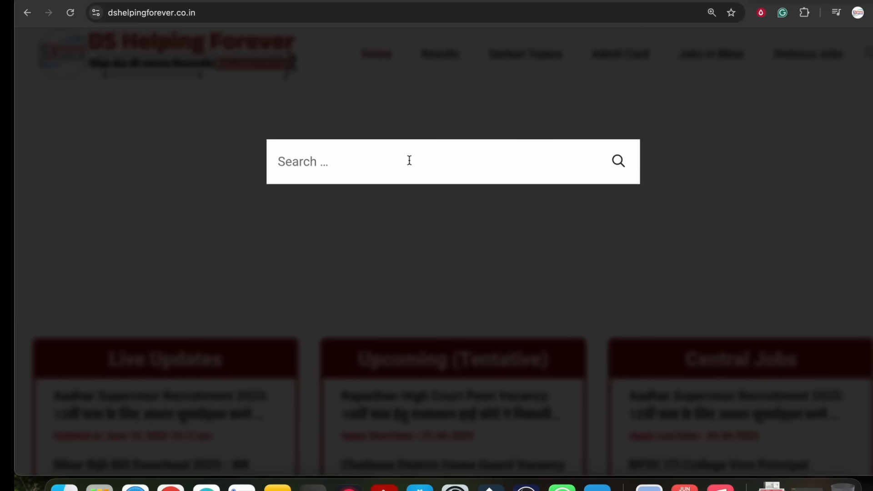
Step: Search the site for 'nda' and open the UPSC NDA 2 Recruitment 2025 article
type("nda")
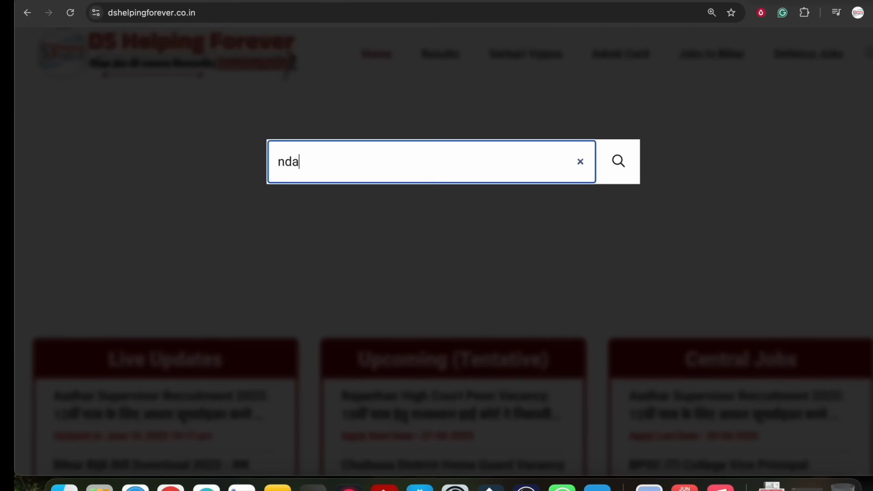
key("Return")
scroll(400, 187, "down", 4)
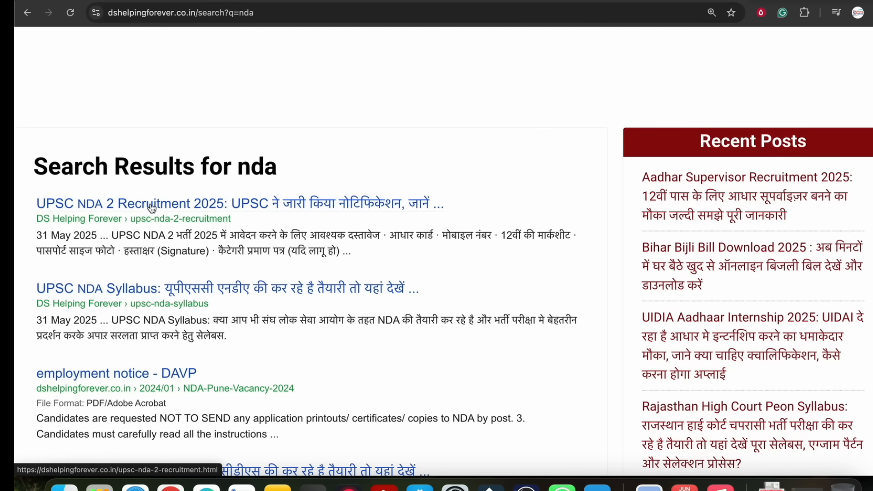
left_click(202, 212)
Step: Scroll to Important Links and follow 'Click Here' beside APPLY LINK to the UPSC site
scroll(371, 305, "down", 5)
scroll(371, 306, "down", 20)
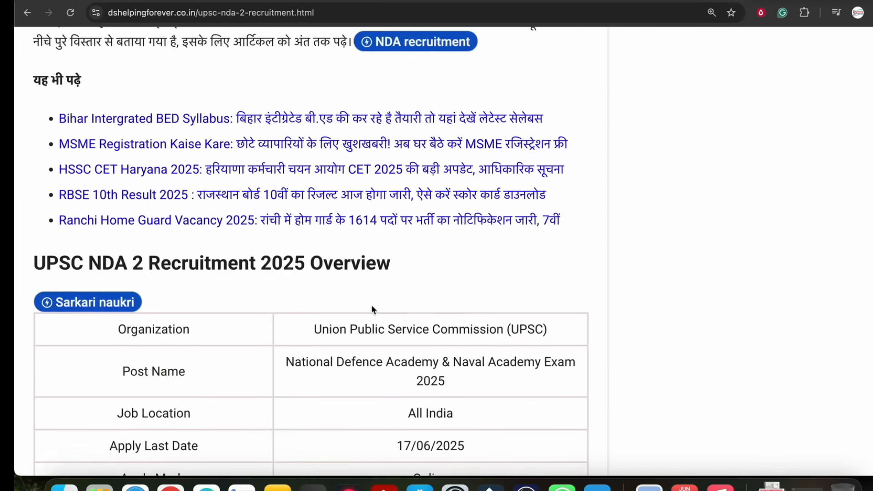
scroll(372, 303, "down", 20)
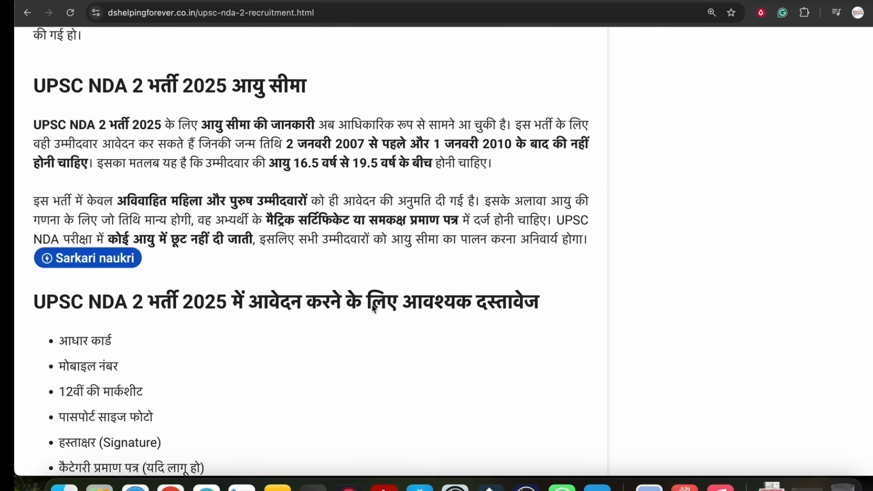
scroll(371, 304, "down", 10)
scroll(371, 303, "up", 5)
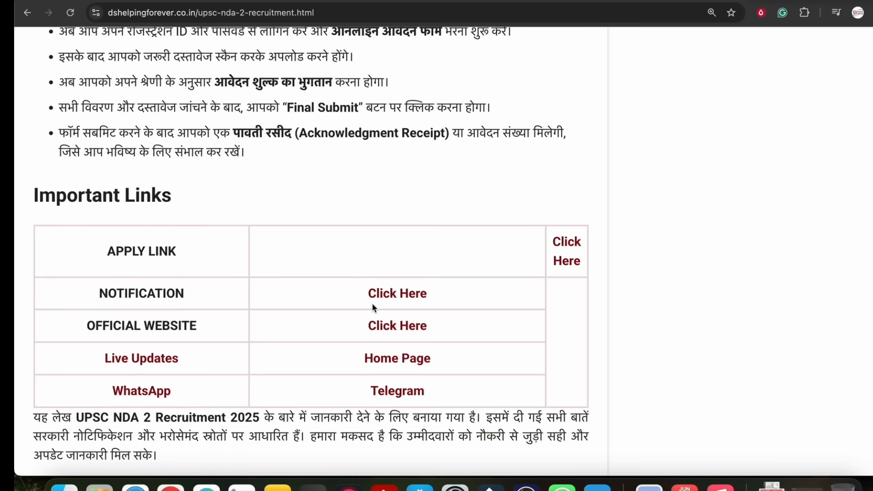
left_click_drag(122, 250, 188, 254)
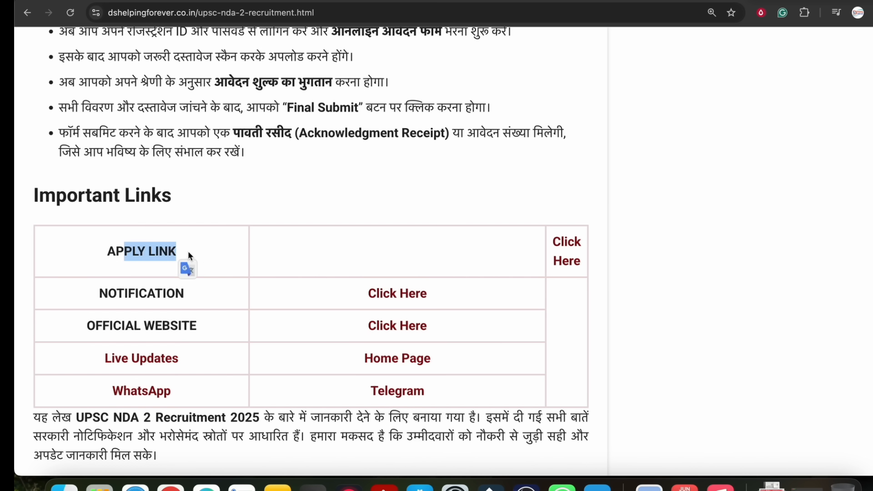
left_click(571, 248)
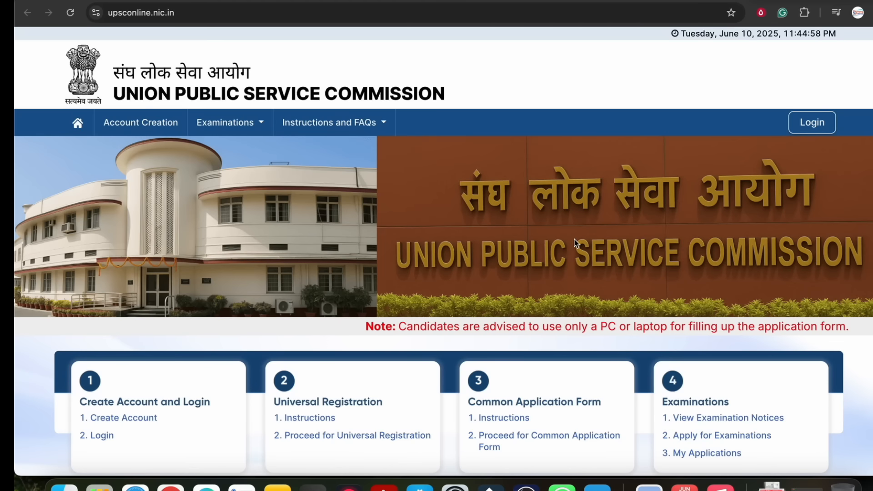
Step: Review the UPSC home page cards, including Create Account and Login and Universal Registration
scroll(540, 247, "down", 3)
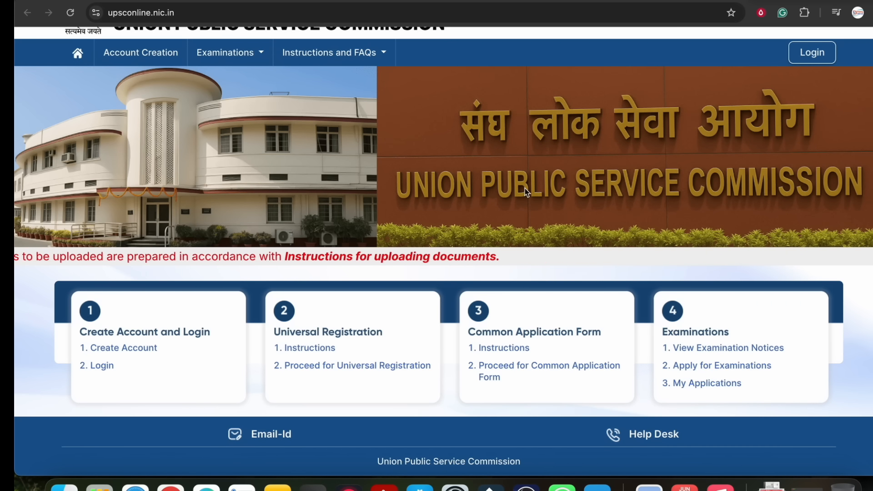
scroll(523, 196, "up", 3)
scroll(500, 214, "down", 1)
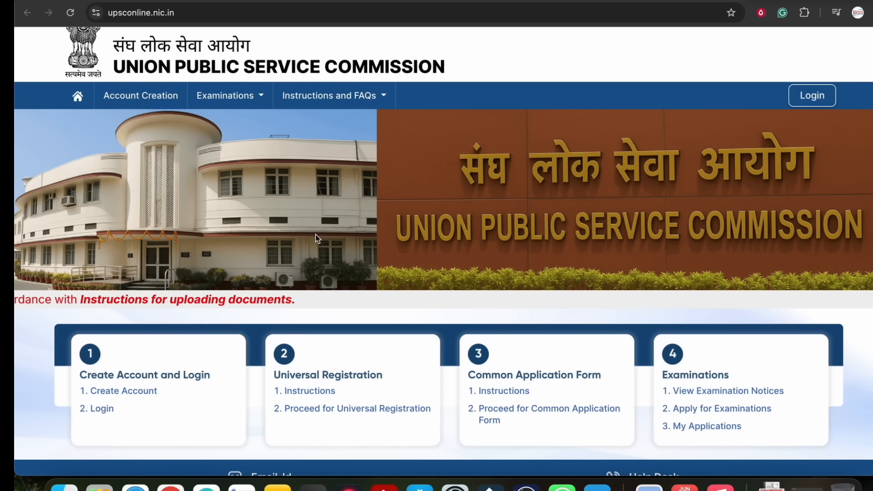
left_click(95, 374)
left_click_drag(97, 375, 188, 376)
left_click(188, 376)
left_click_drag(284, 375, 382, 377)
left_click(532, 381)
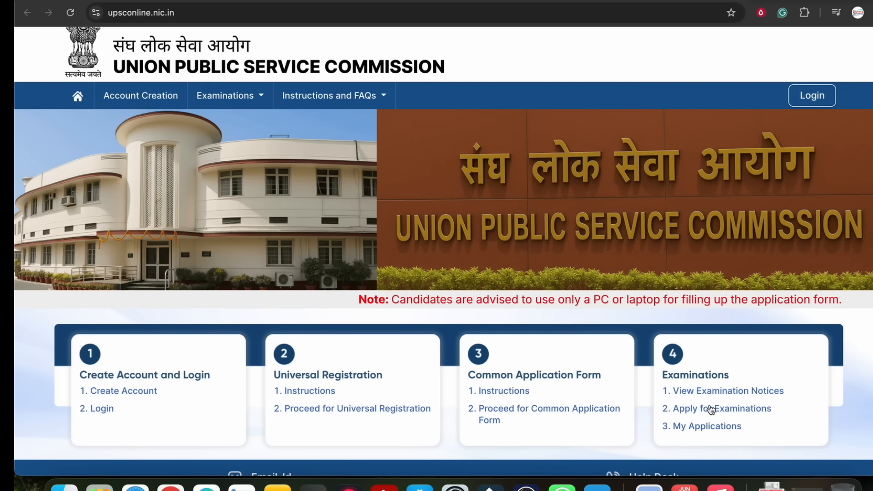
Step: Open '1. Create Account' under Create Account and Login
scroll(380, 276, "down", 1)
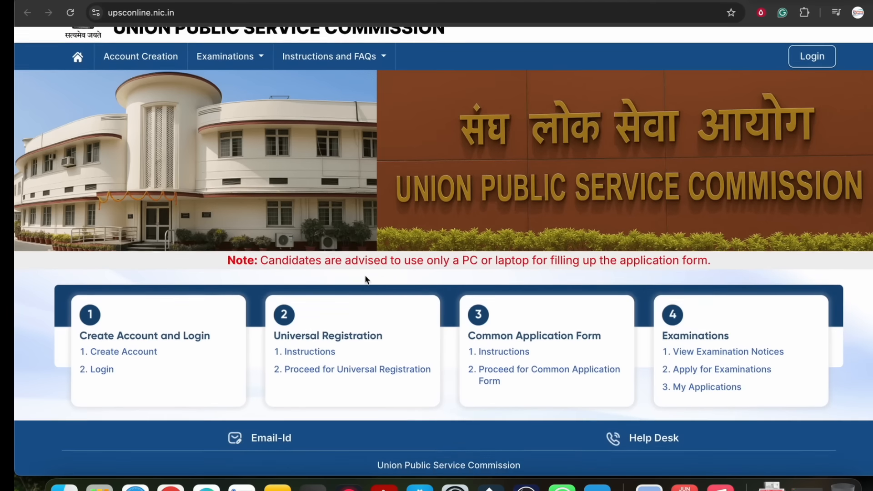
left_click_drag(97, 331, 136, 331)
left_click_drag(294, 332, 365, 332)
left_click(360, 333)
left_click(366, 331)
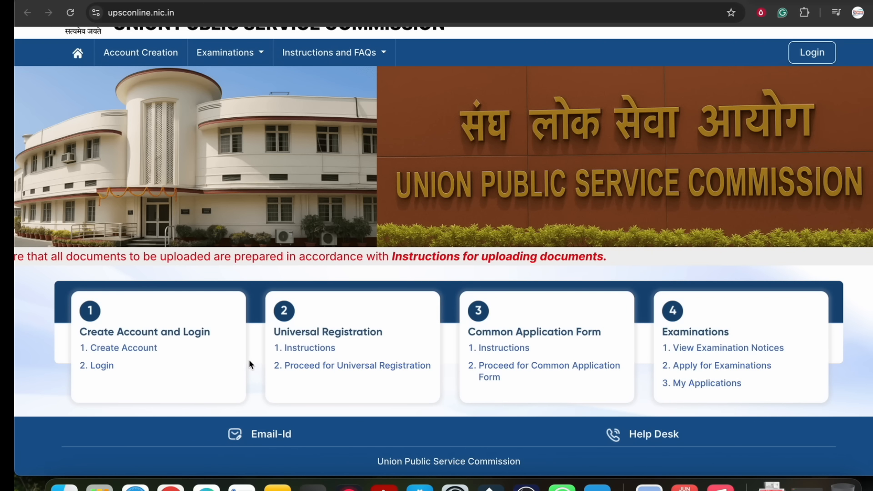
left_click(134, 350)
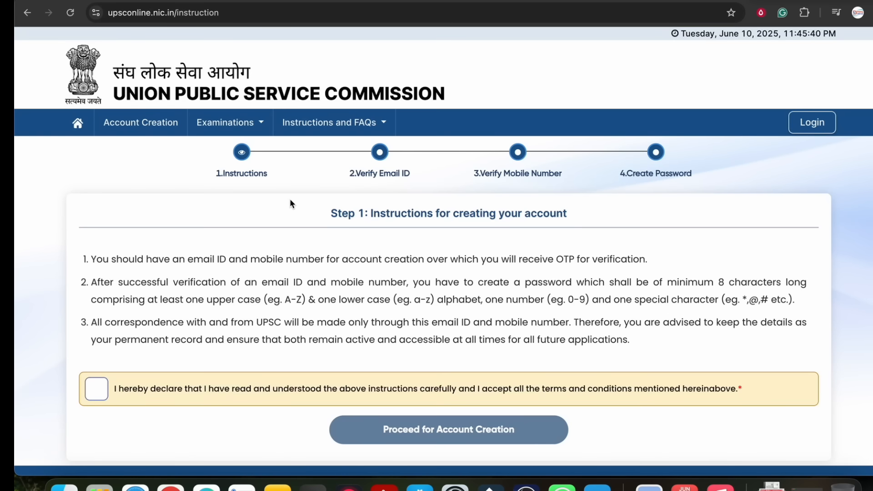
Step: Agree to the account creation instructions and proceed to e-mail verification
scroll(227, 254, "down", 2)
left_click(102, 343)
left_click(448, 381)
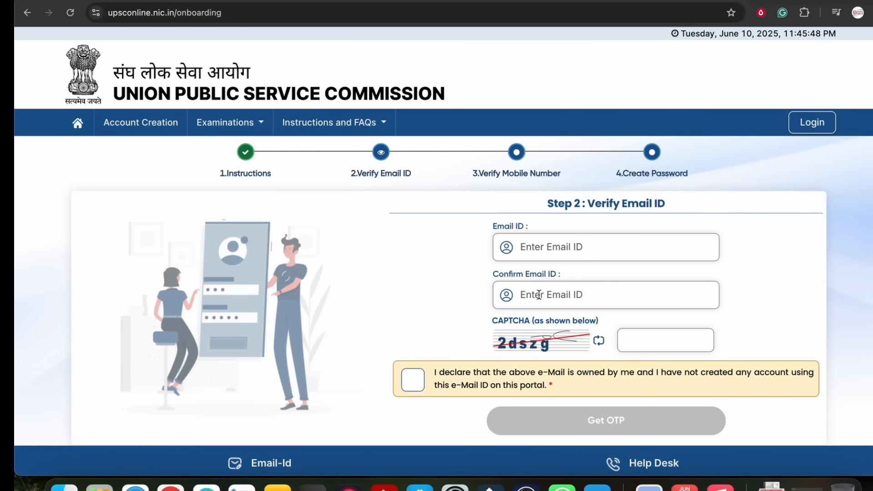
Step: Declare ownership of the e-mail address on the Verify Email ID step
scroll(538, 295, "down", 2)
left_click(414, 355)
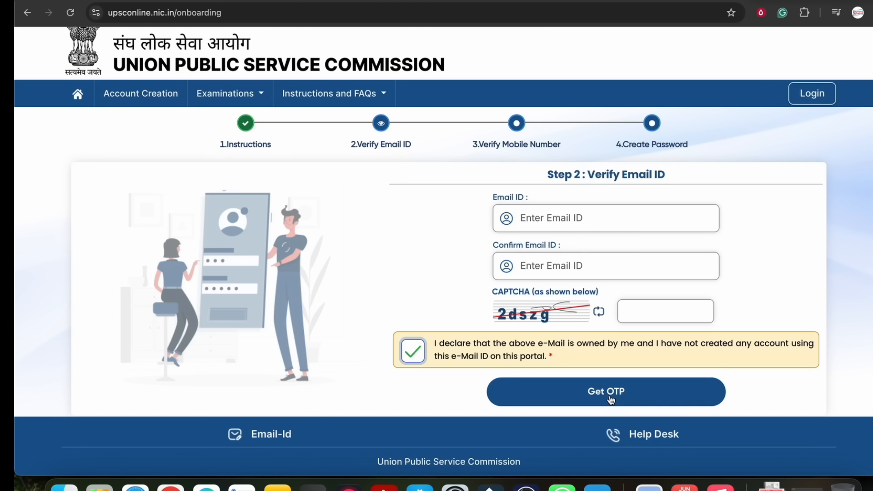
left_click_drag(588, 174, 633, 173)
left_click(632, 173)
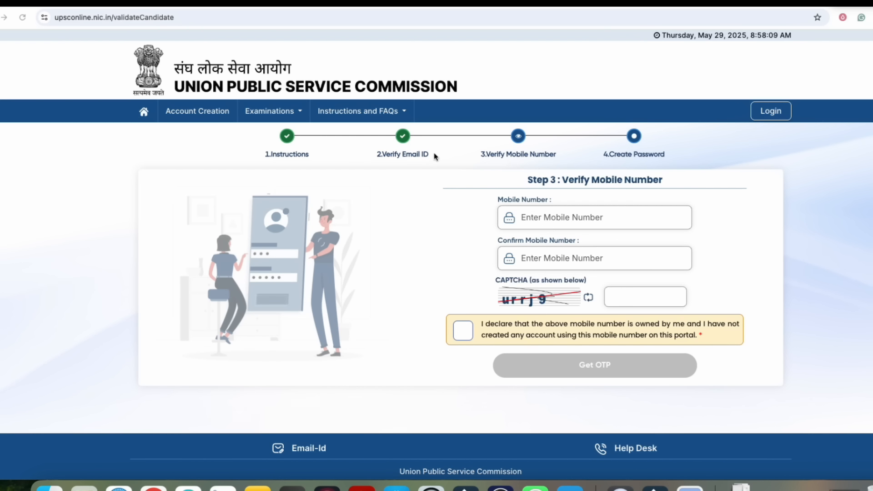
Step: Enter and confirm the mobile number and declare ownership of it
left_click(539, 218)
left_click(544, 259)
key("Return")
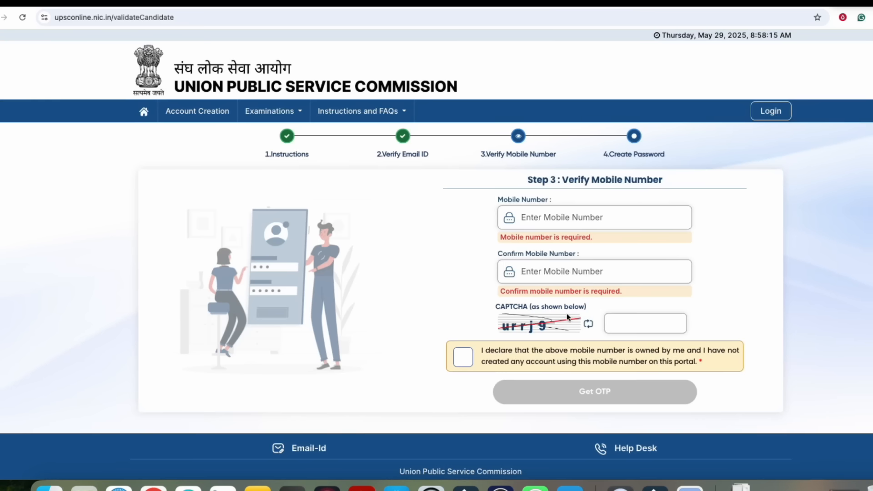
left_click(462, 357)
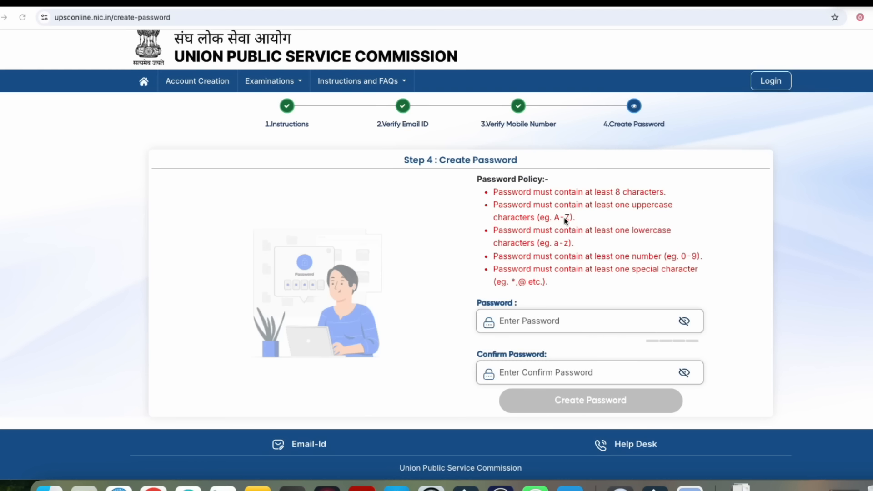
Step: Review the password policy: 8+ characters, uppercase, lowercase and special characters
left_click_drag(606, 193, 649, 193)
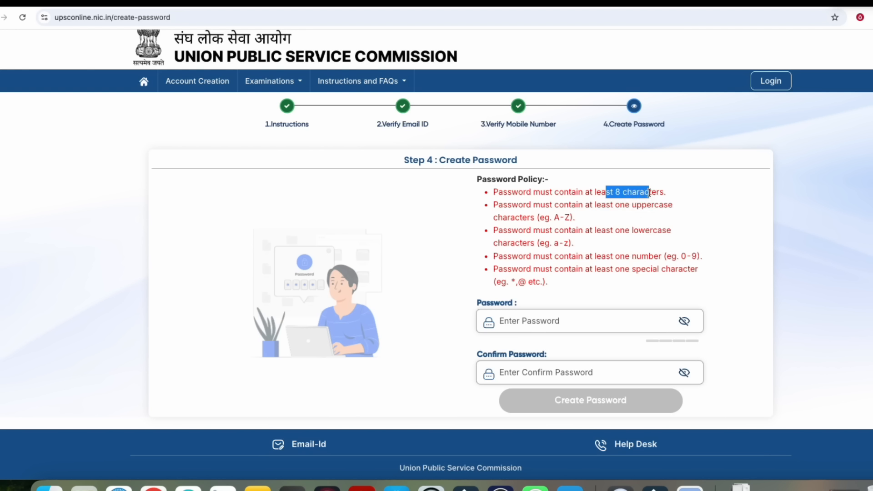
left_click_drag(555, 216, 572, 243)
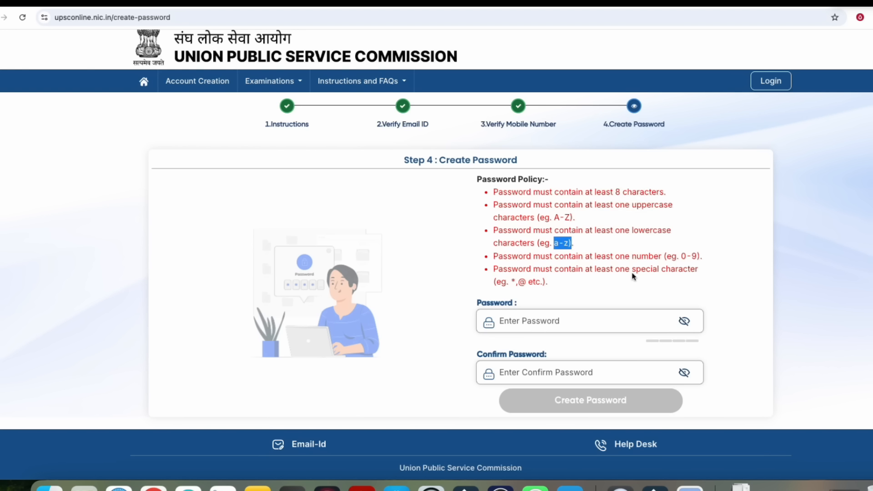
left_click_drag(677, 256, 691, 256)
left_click_drag(503, 269, 615, 269)
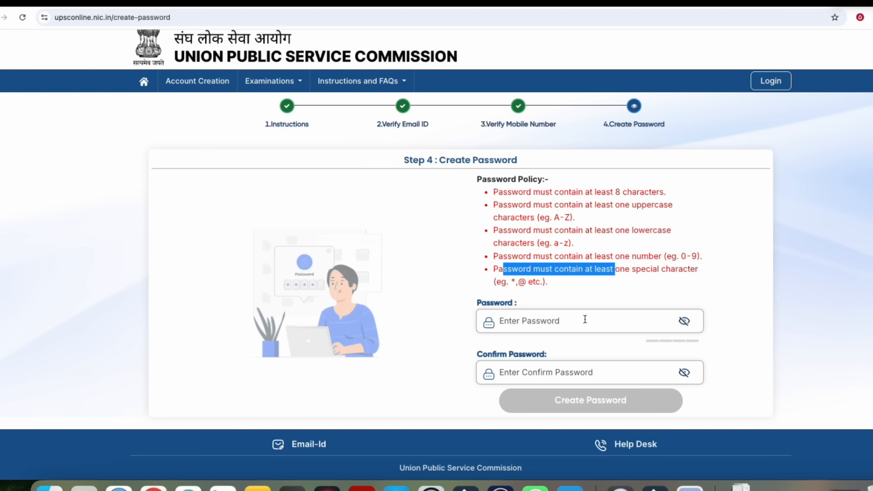
Step: Enter a policy-compliant password, checking and correcting it via the eye icon, then hide it
left_click(520, 320)
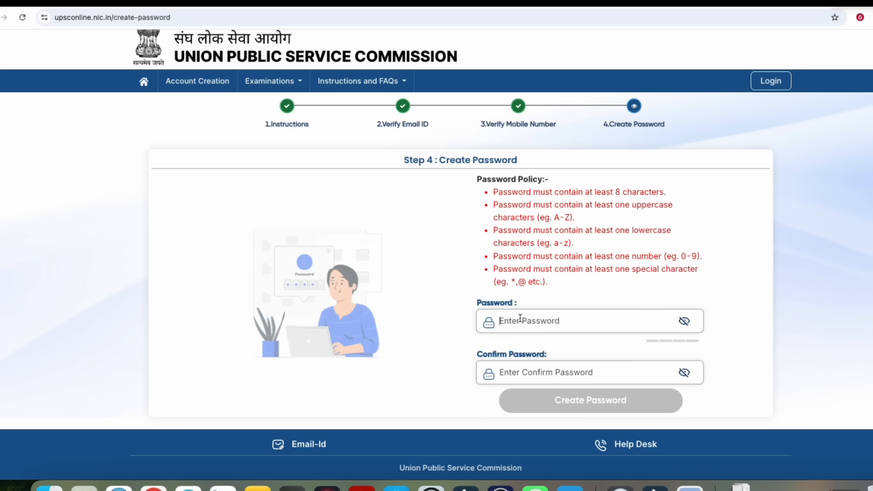
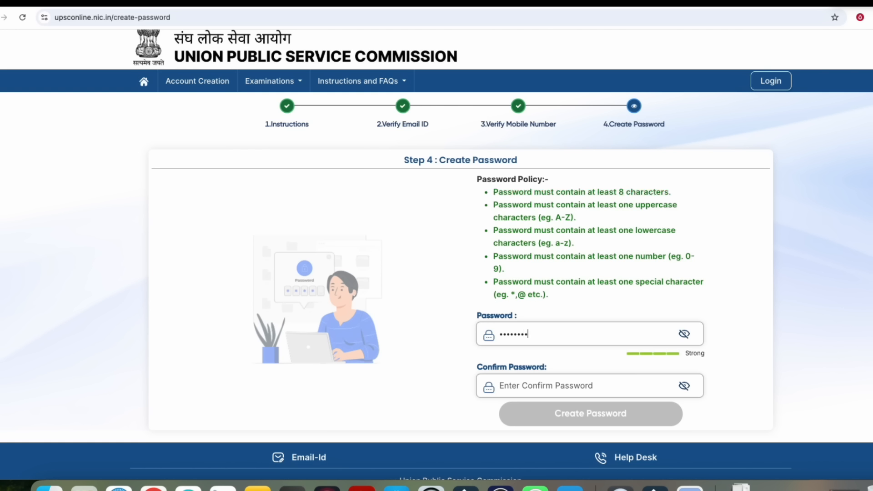
left_click(685, 334)
left_click_drag(514, 335, 499, 335)
left_click(683, 336)
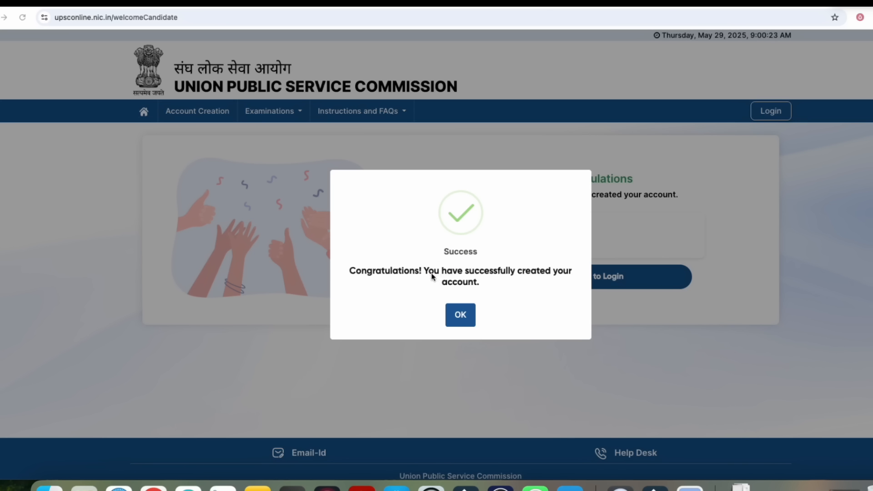
Step: Dismiss the account-created success message and continue to the login page
left_click(460, 321)
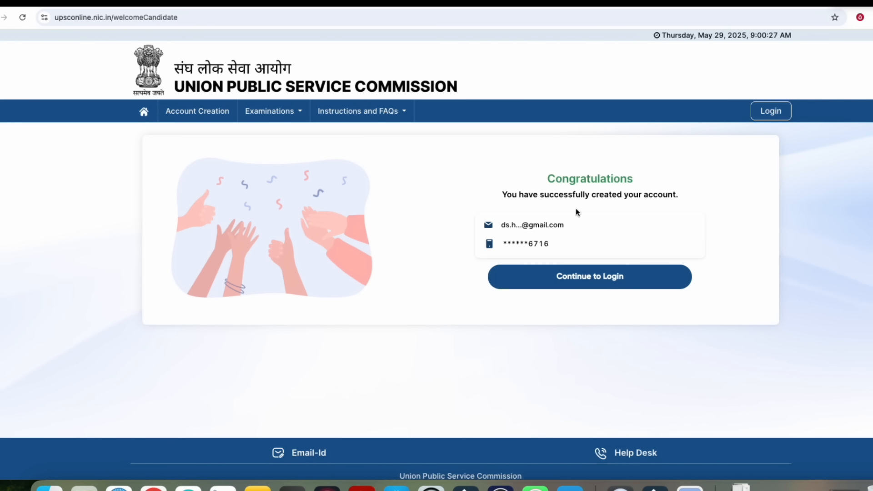
left_click(577, 284)
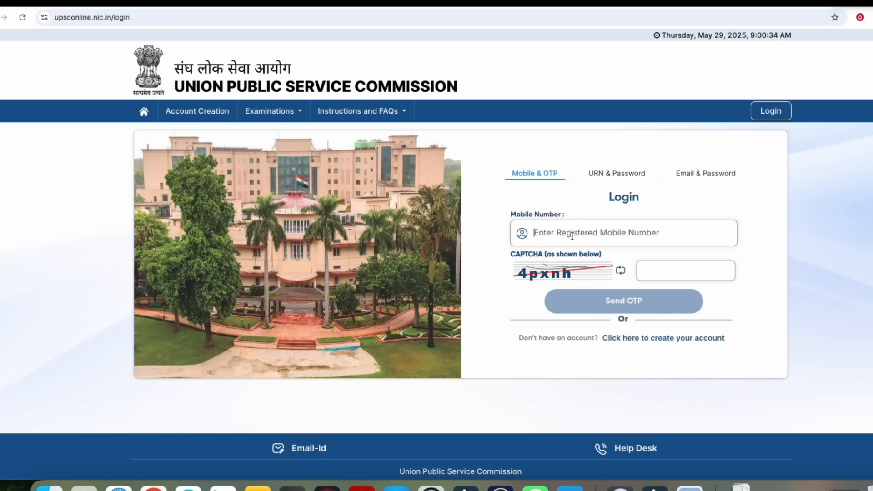
left_click(652, 275)
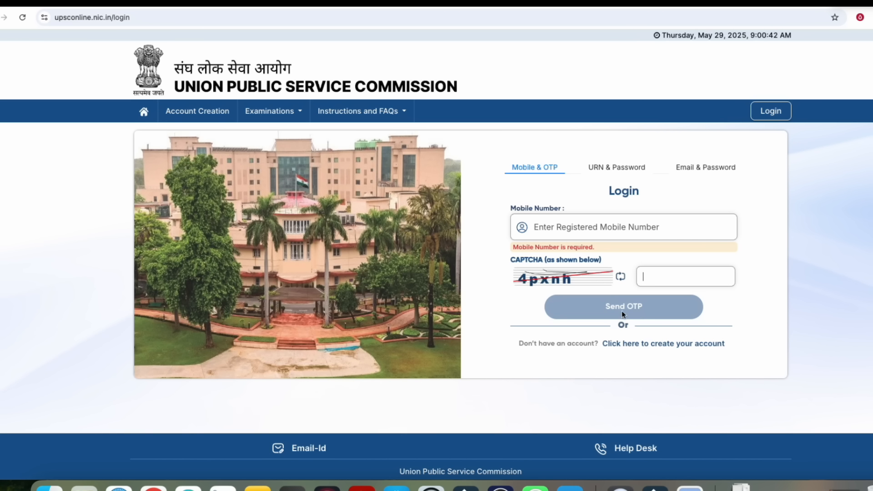
Step: Switch the login panel to Email & Password and enter the sign-in credentials
left_click(709, 167)
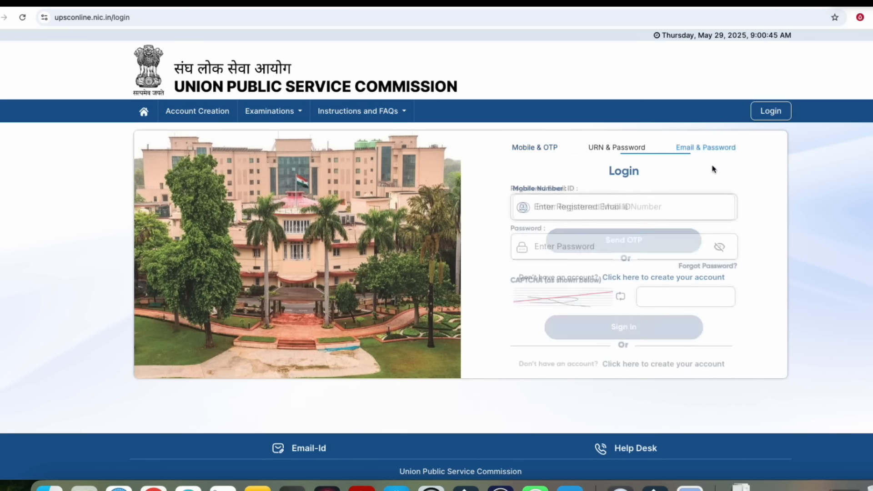
left_click(604, 148)
left_click(575, 214)
left_click(568, 253)
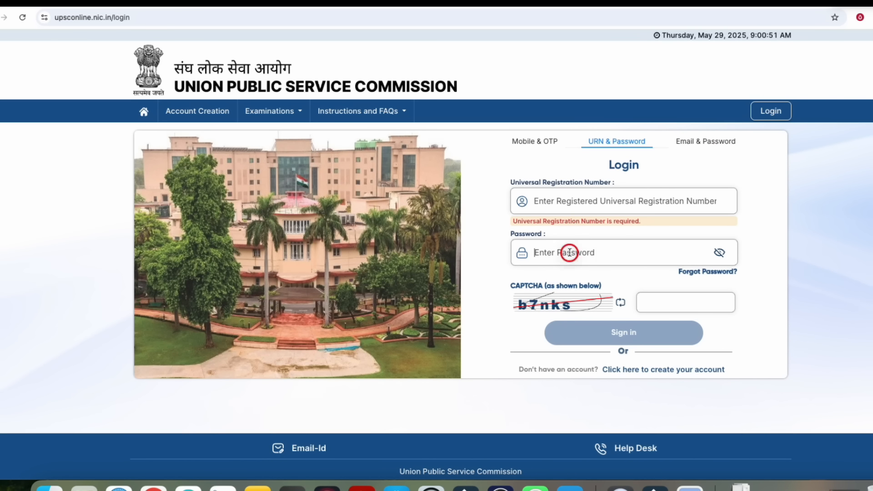
left_click(682, 141)
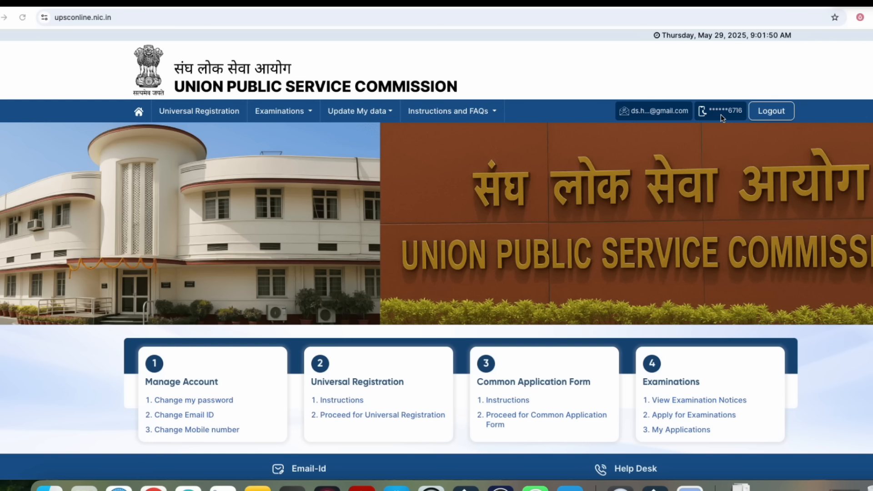
Step: Look over the dashboard sections and open Instructions under the Universal Registration card
scroll(330, 210, "down", 1)
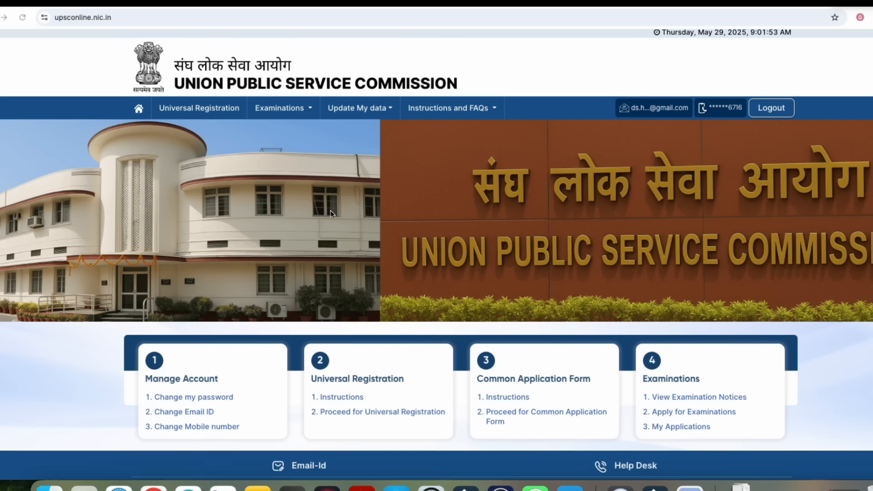
left_click_drag(161, 359, 209, 361)
left_click(186, 357)
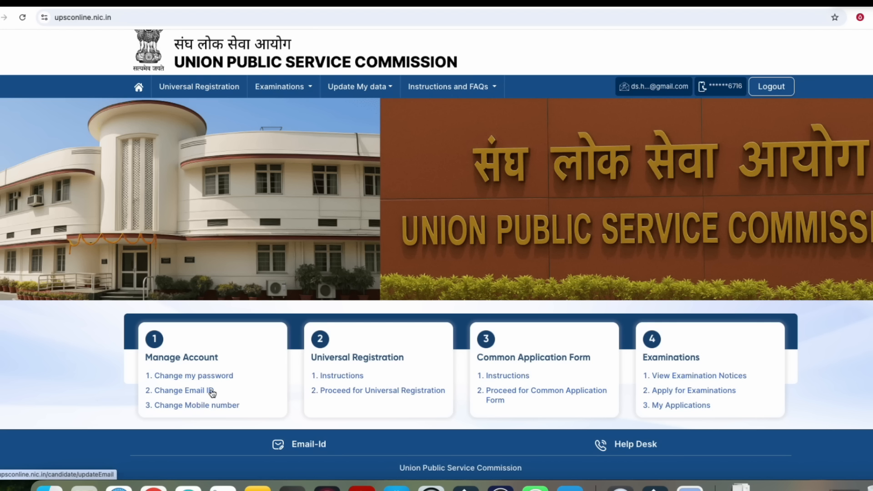
left_click_drag(329, 358, 379, 359)
left_click(352, 357)
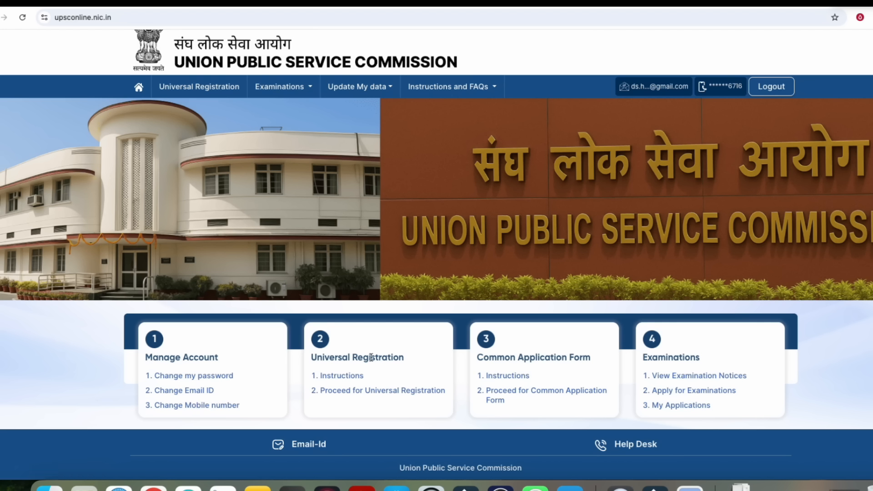
left_click_drag(518, 358, 563, 359)
left_click_drag(646, 359, 690, 359)
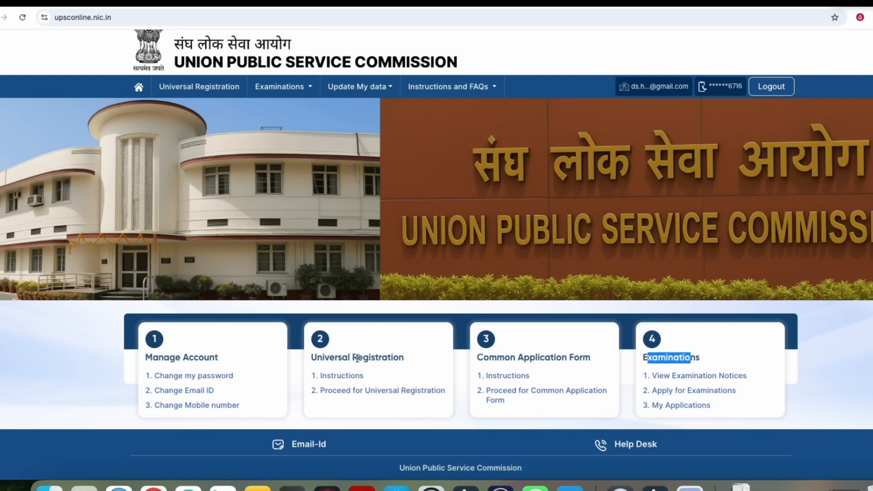
left_click(339, 376)
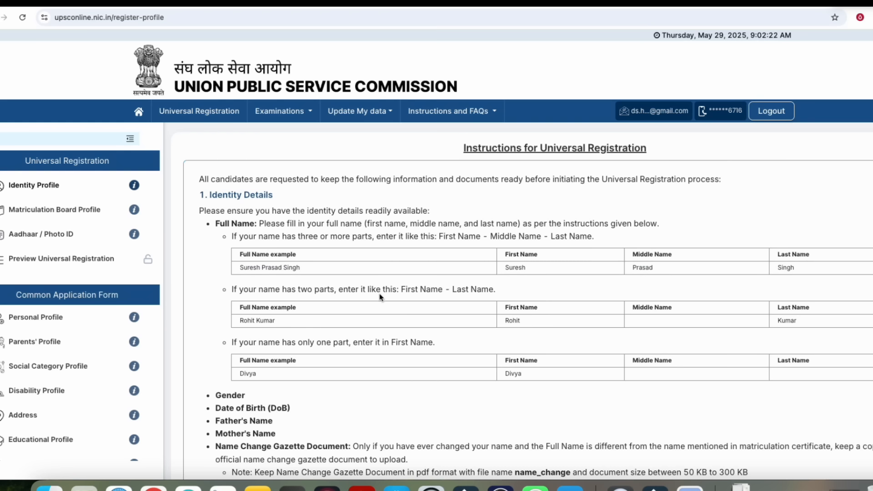
Step: Study the full-name examples for three-part, two-part and single names like Divya
left_click_drag(246, 254, 299, 267)
double_click(523, 268)
double_click(654, 268)
left_click_drag(782, 268, 791, 268)
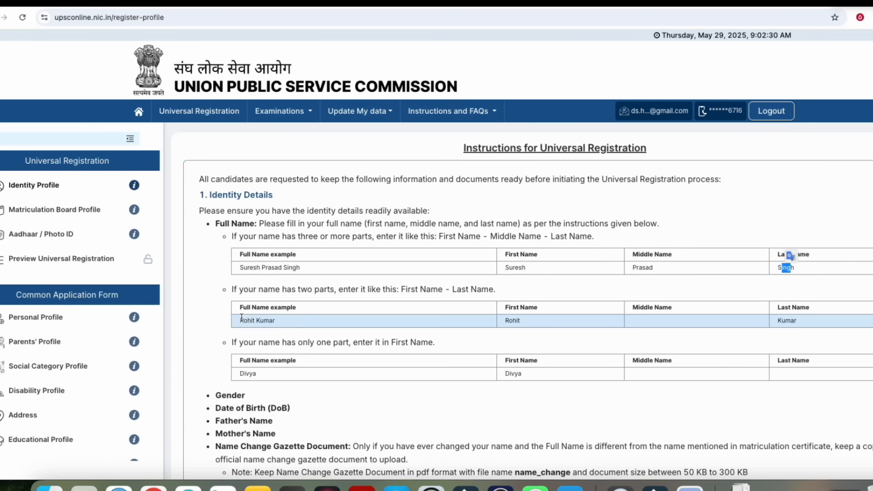
left_click_drag(241, 317, 275, 320)
left_click_drag(509, 320, 521, 321)
left_click(650, 320)
left_click_drag(778, 320, 794, 321)
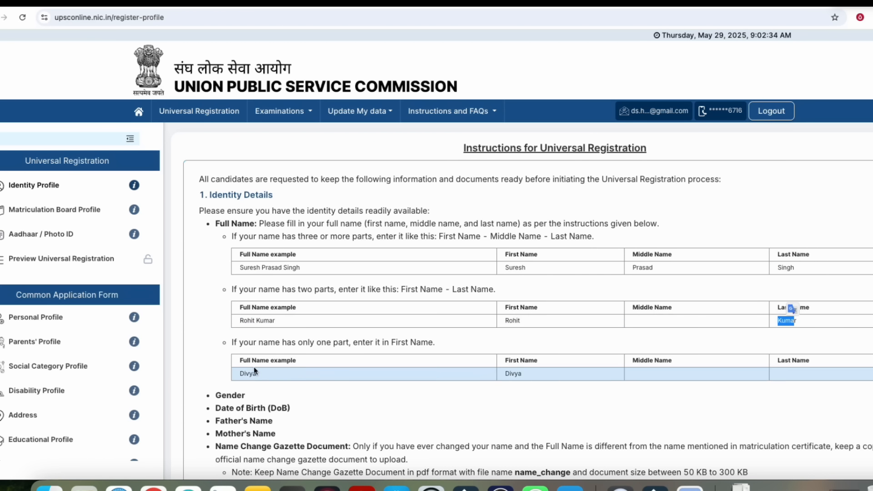
left_click_drag(244, 373, 253, 374)
left_click_drag(524, 376, 502, 375)
left_click(662, 382)
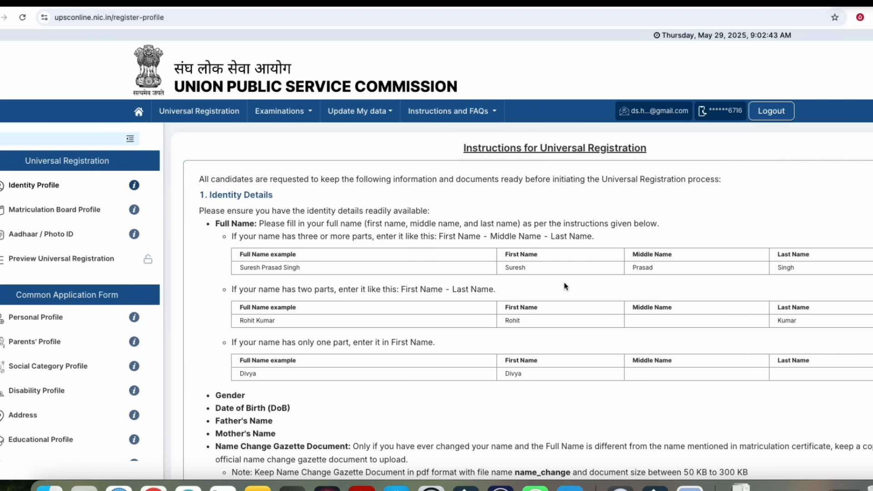
Step: Read the gazette and name_change file notes, then proceed to the Identity Profile form
scroll(468, 286, "down", 5)
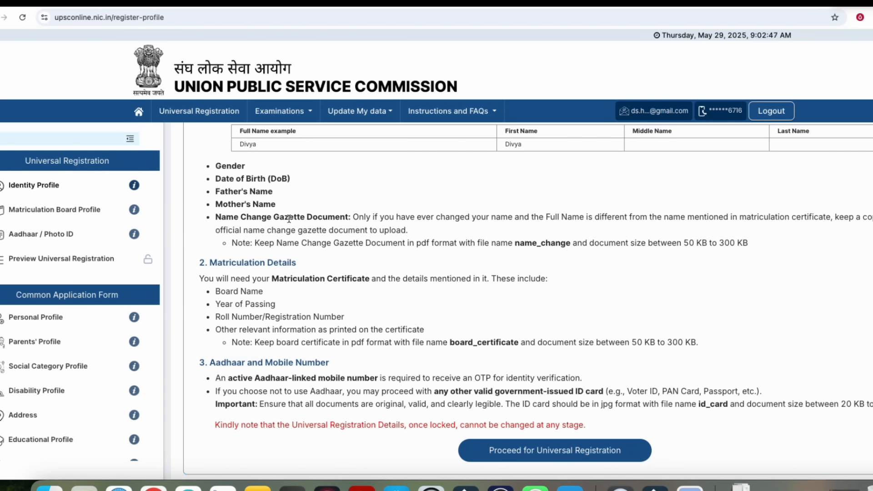
scroll(413, 238, "down", 1)
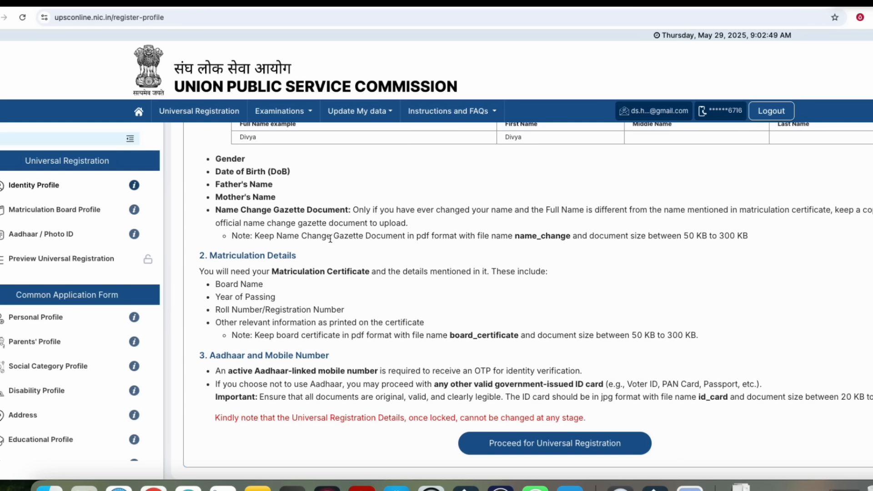
left_click_drag(304, 237, 458, 237)
left_click(459, 237)
left_click_drag(517, 235, 566, 237)
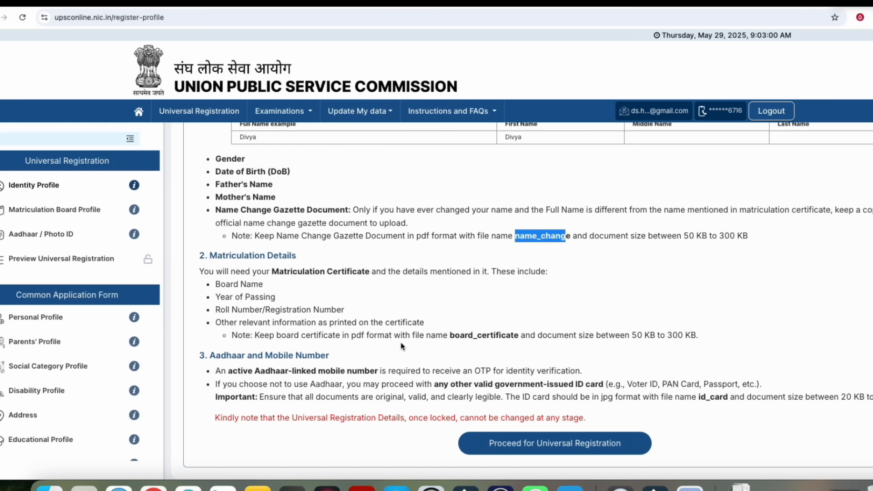
scroll(402, 346, "up", 5)
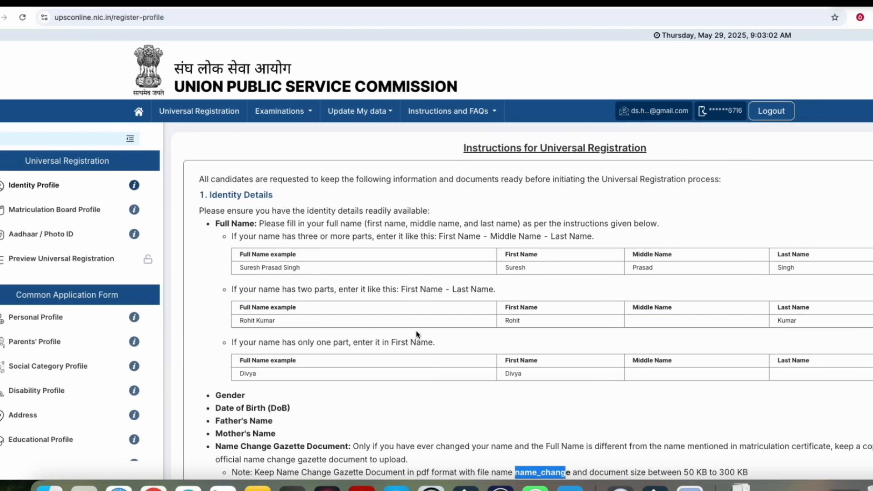
scroll(416, 334, "down", 5)
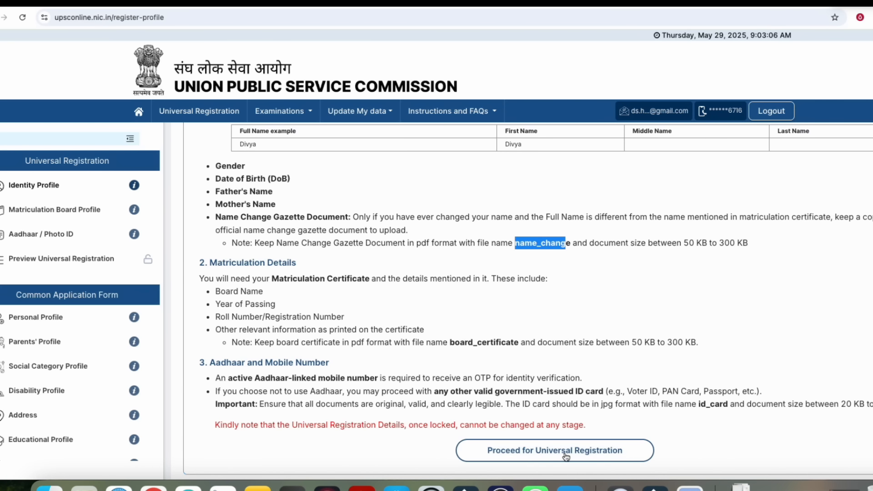
left_click(566, 456)
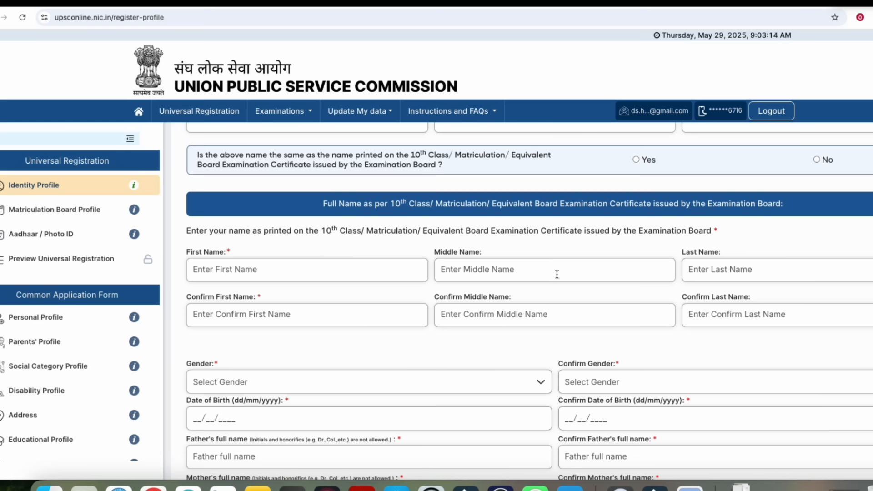
Step: Set Gender and Confirm Gender both to Male
left_click(698, 271)
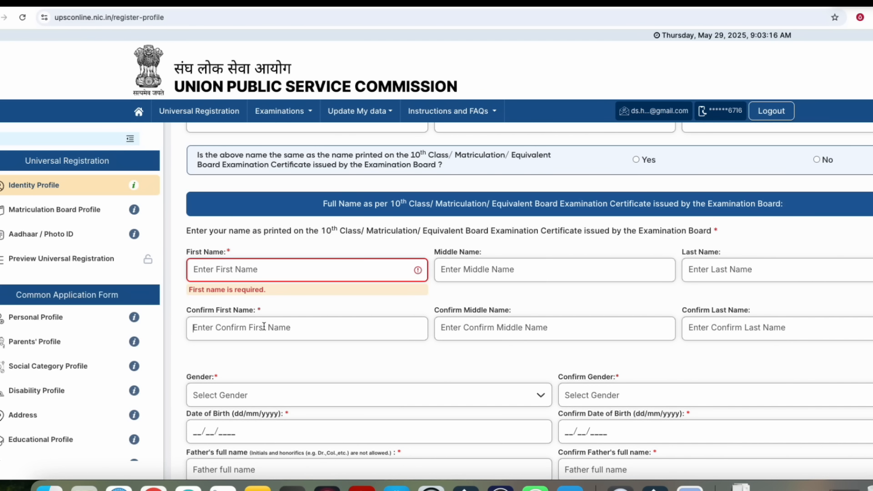
left_click(726, 336)
scroll(454, 322, "down", 3)
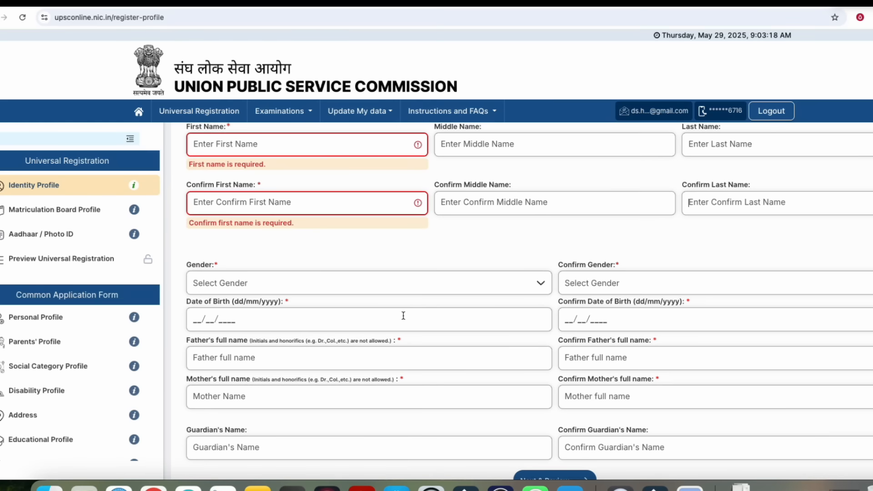
left_click(210, 282)
left_click(214, 306)
left_click(608, 290)
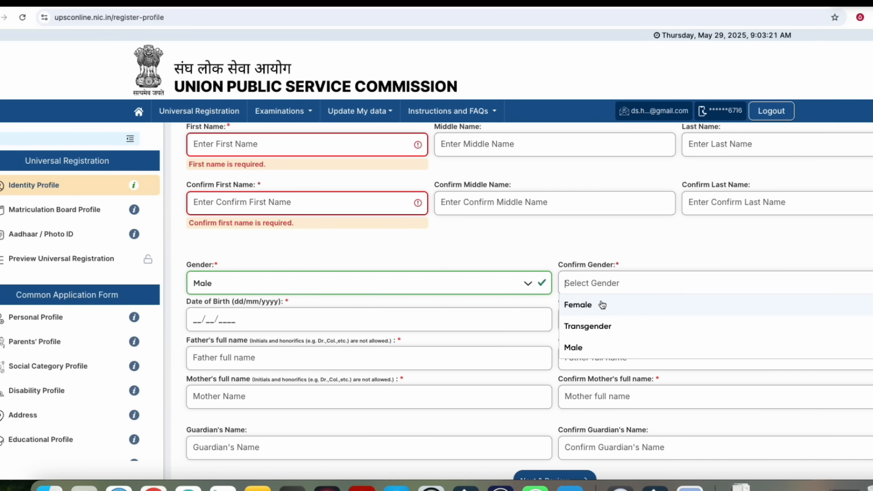
left_click(585, 345)
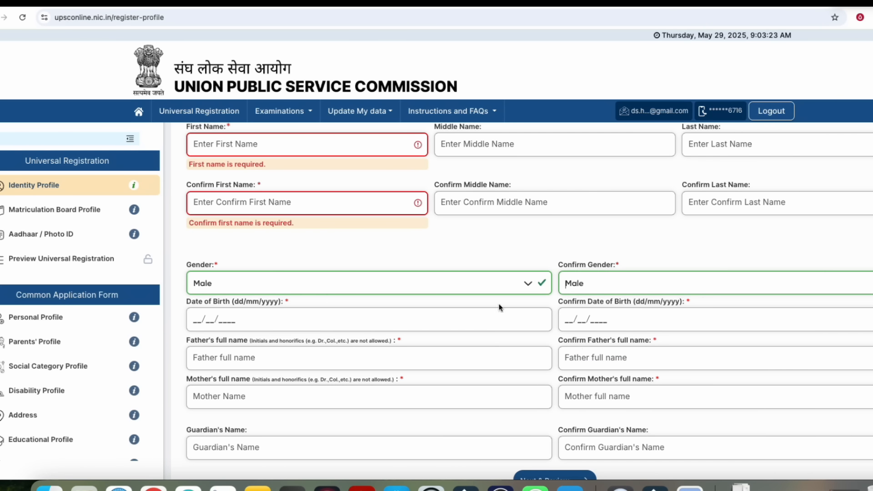
Step: Try entering a date of birth of 01/01/2005, then erase it
scroll(442, 261, "down", 1)
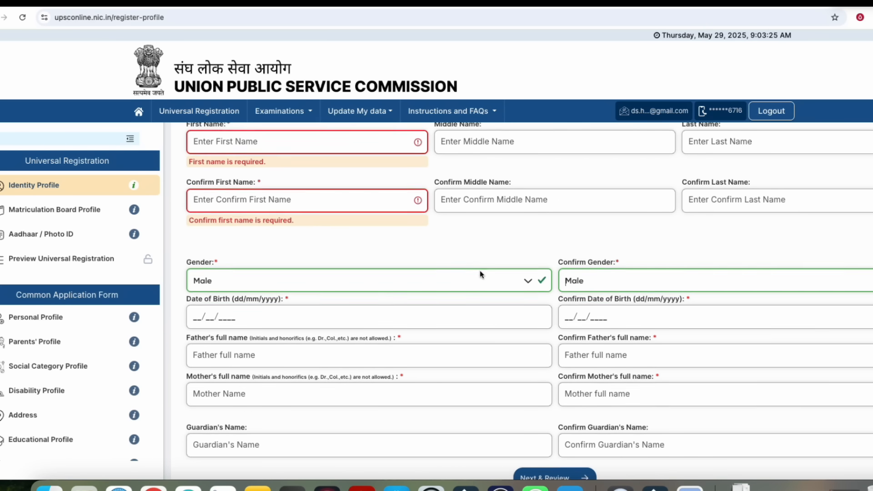
scroll(477, 275, "down", 1)
left_click(194, 291)
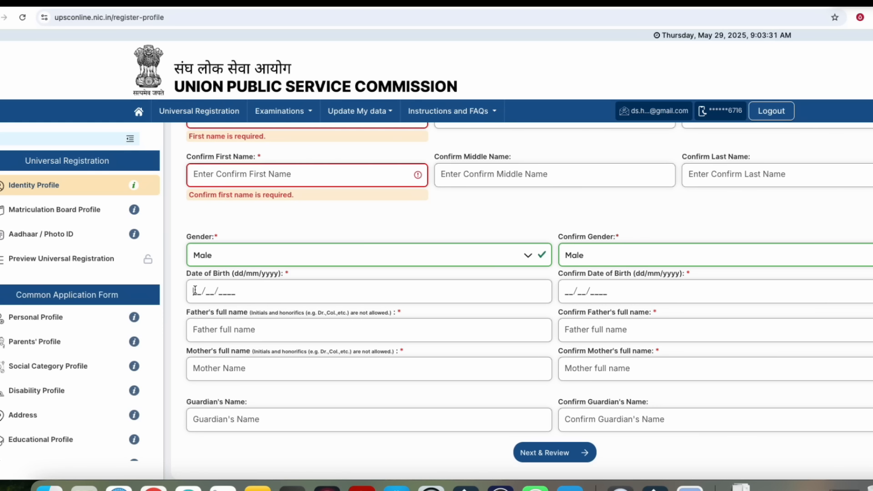
type("01")
key("Tab")
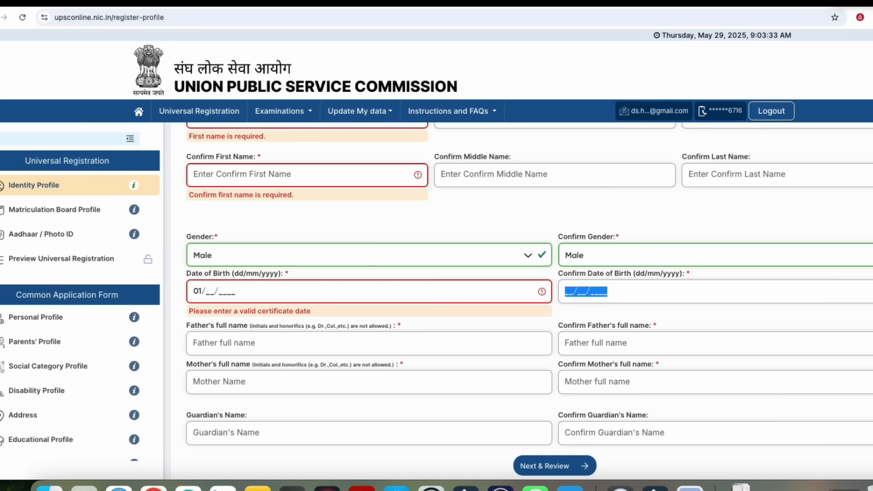
left_click(212, 293)
type("01/2005")
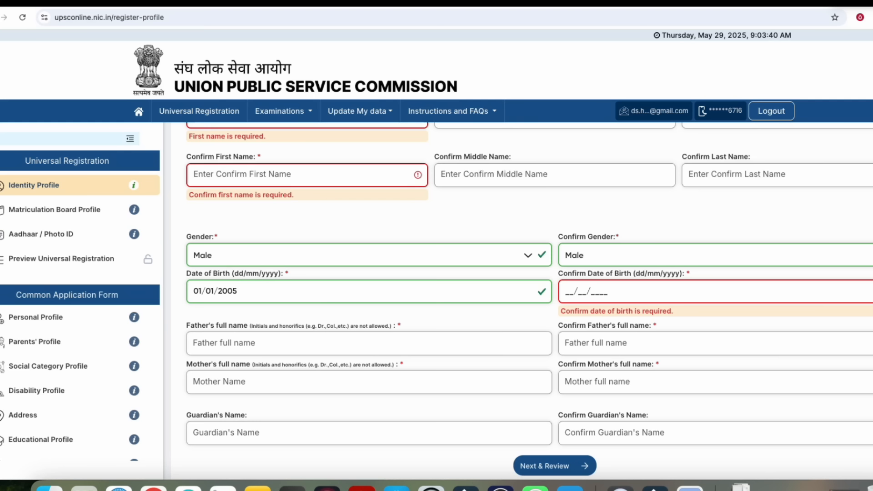
key("BackSpace")
key("BackSpace")
key("BackSpace")
key("BackSpace")
key("BackSpace")
key("BackSpace")
key("BackSpace")
key("BackSpace")
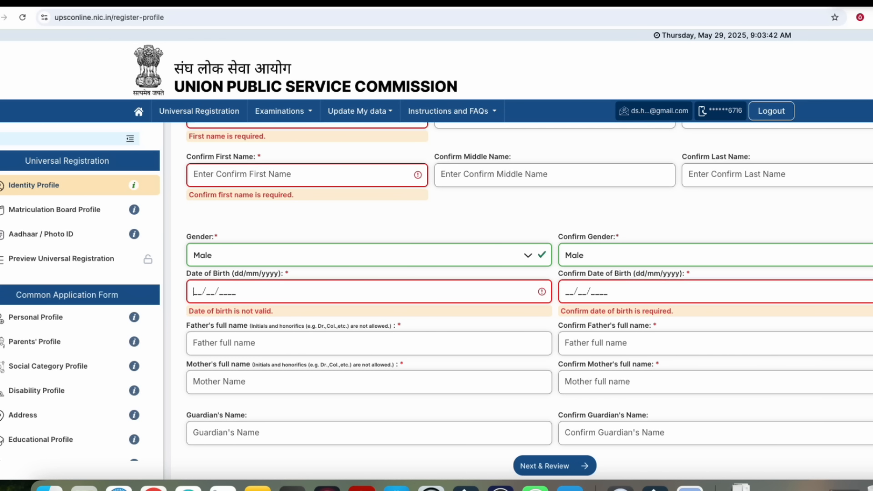
Step: Move through the father's, mother's and guardian's name fields
left_click(233, 348)
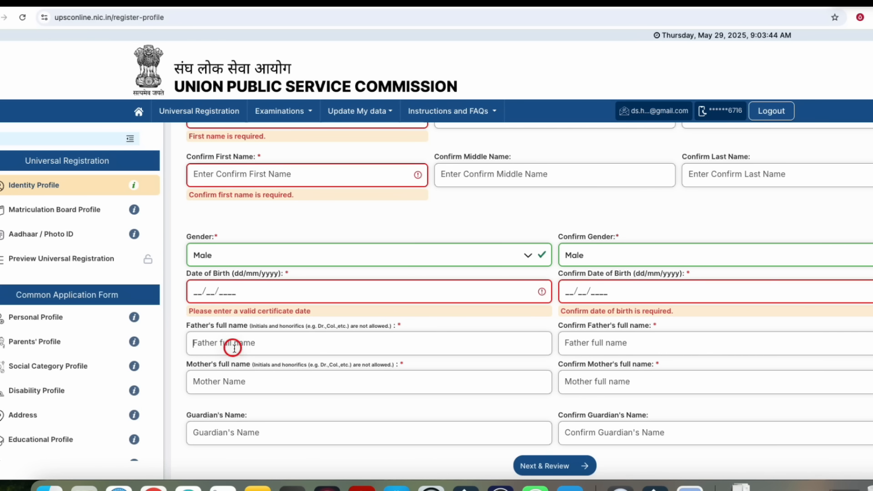
left_click(574, 349)
left_click(231, 399)
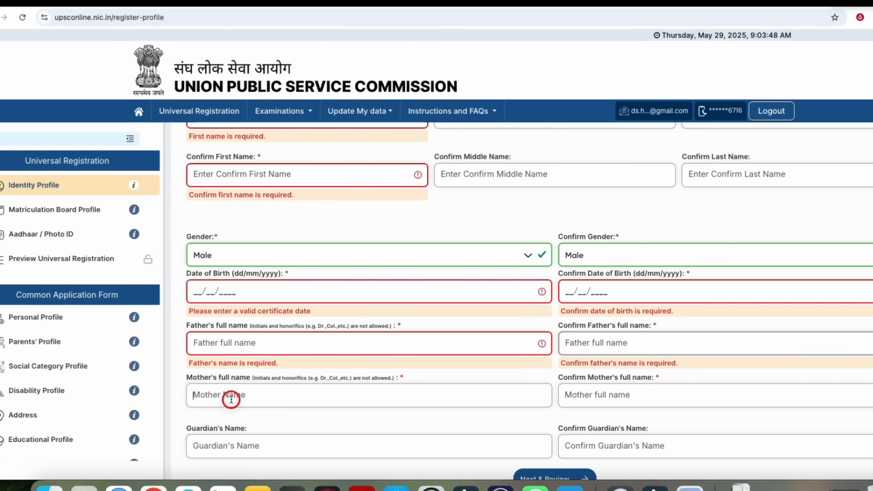
scroll(412, 396, "down", 1)
left_click(220, 415)
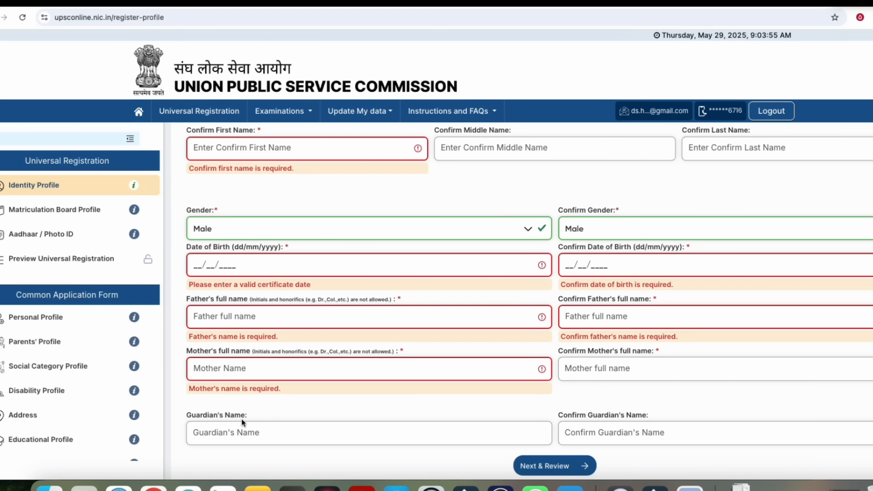
scroll(241, 420, "down", 1)
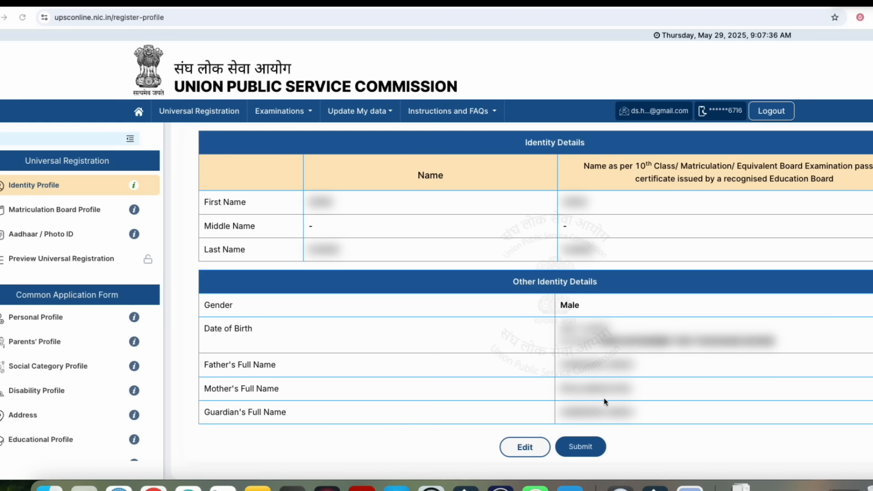
Step: Submit the Identity Profile, confirm with Yes, and dismiss the success message
left_click(583, 451)
left_click_drag(422, 269, 498, 268)
left_click(447, 307)
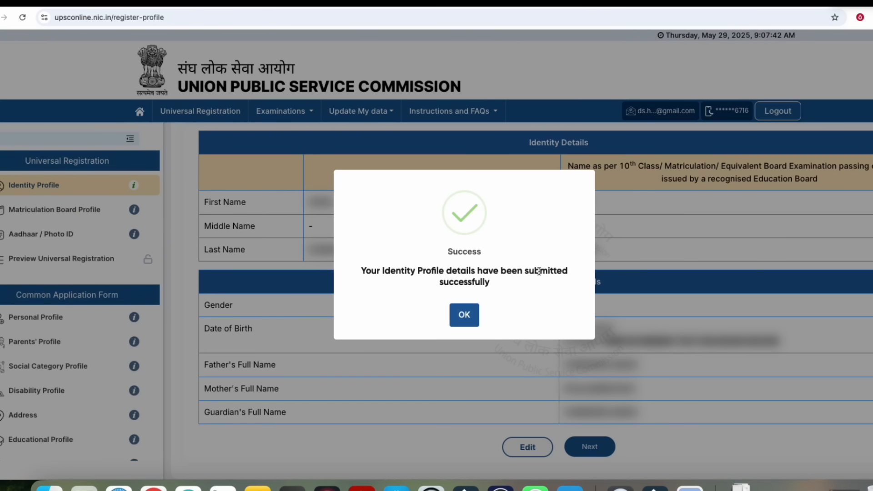
left_click(468, 315)
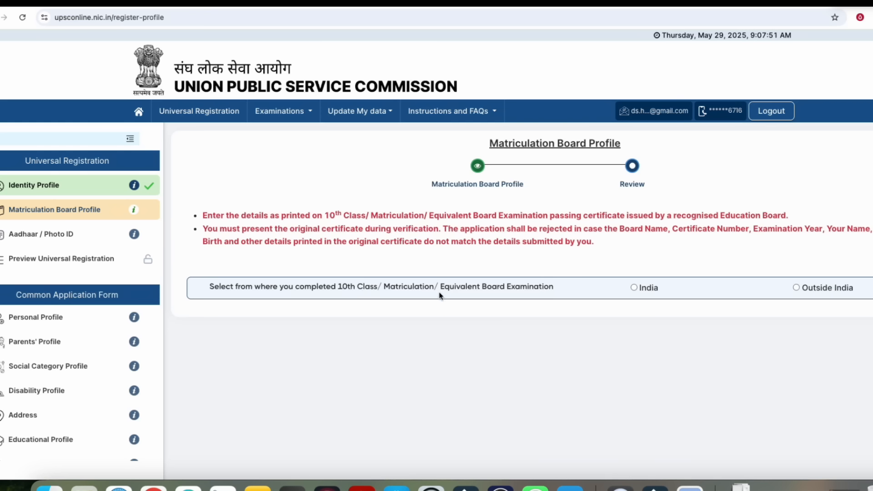
Step: Mark 10th class as passed in India and choose Bihar in both State dropdowns
left_click_drag(450, 287, 511, 287)
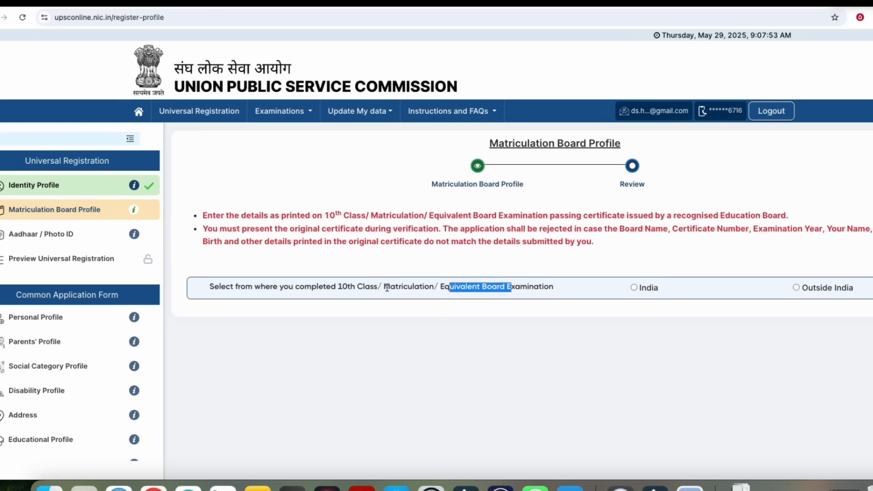
left_click(634, 287)
scroll(523, 314, "down", 5)
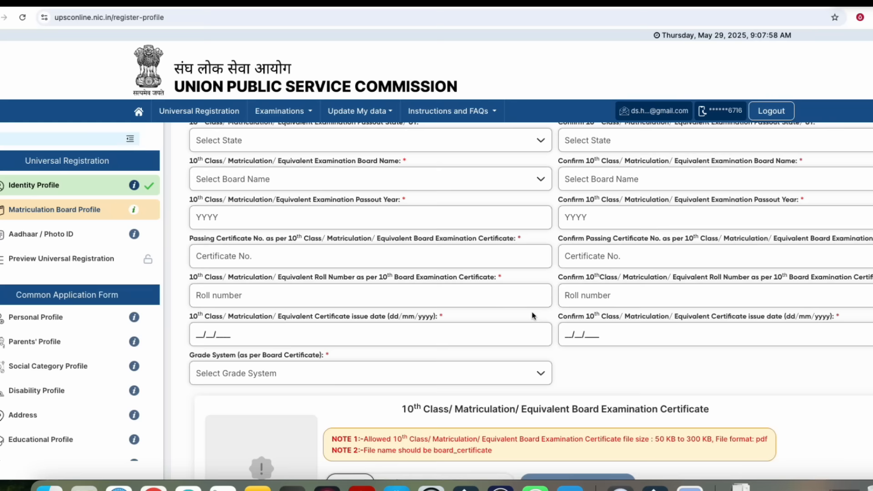
scroll(487, 290, "up", 1)
left_click_drag(191, 174, 310, 176)
left_click(281, 178)
left_click_drag(190, 175, 382, 175)
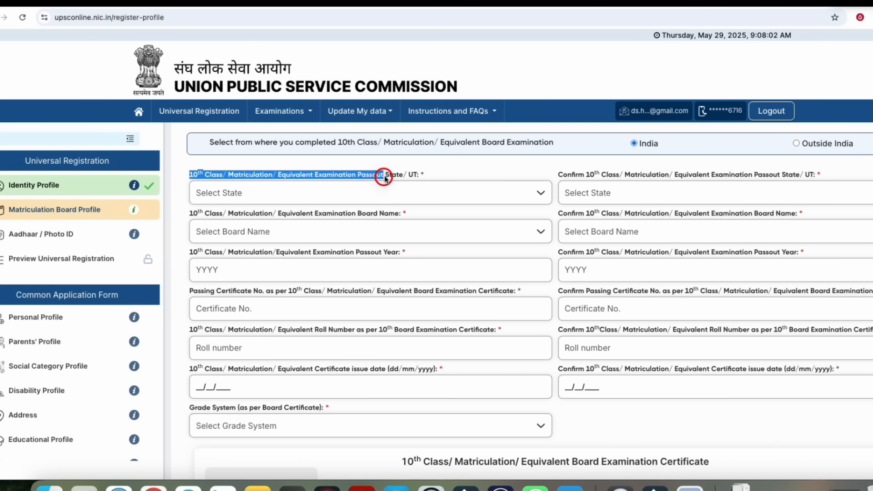
left_click(342, 191)
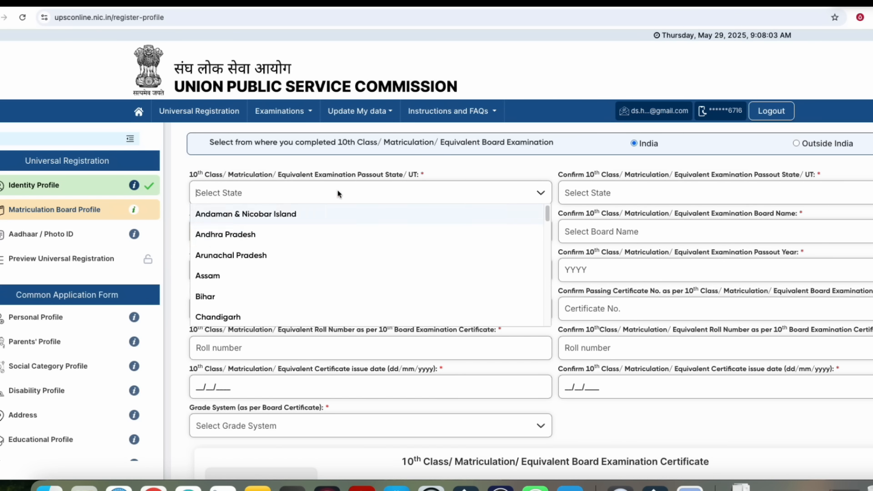
left_click(217, 296)
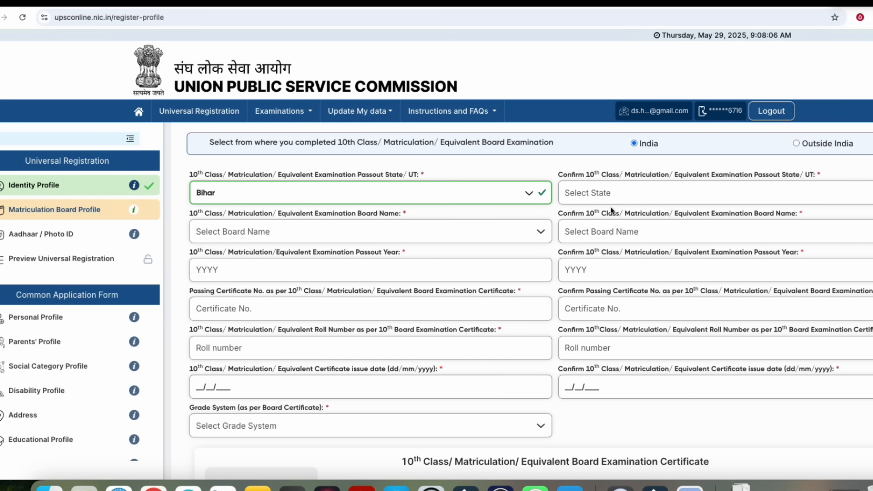
left_click(611, 193)
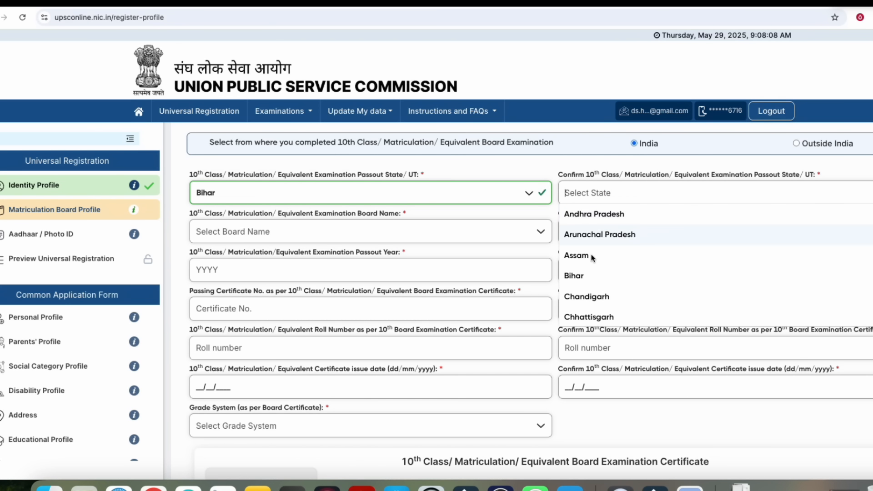
left_click(574, 274)
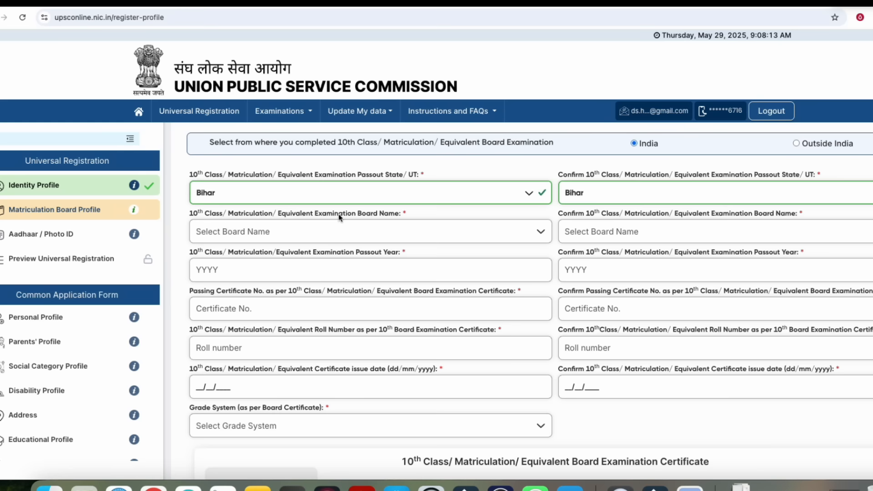
Step: Choose Bihar School Examination Board in both Board Name dropdowns
left_click(340, 236)
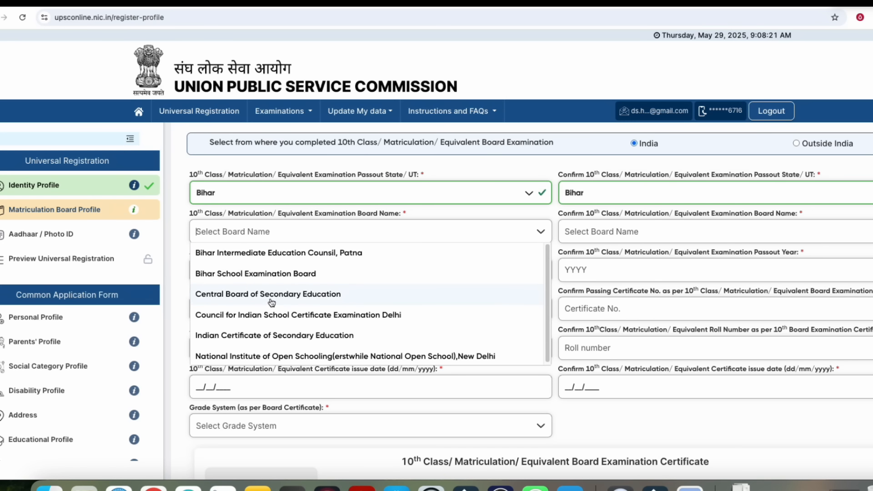
scroll(271, 332, "down", 1)
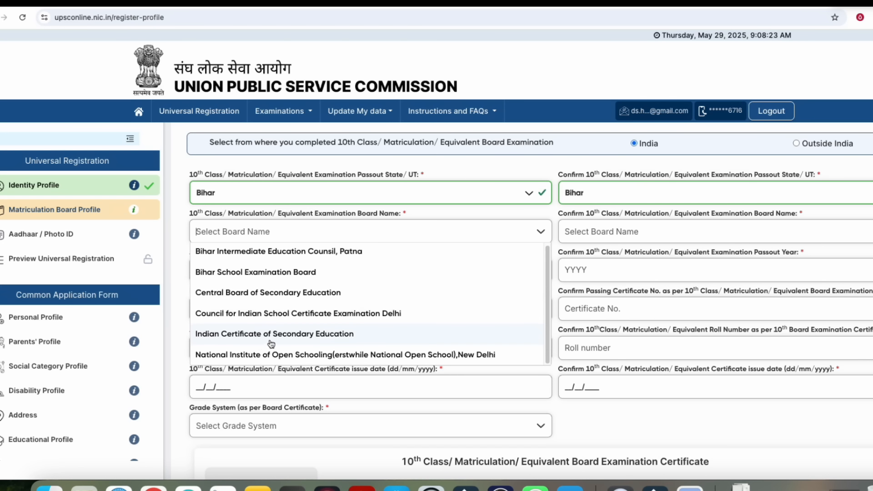
left_click(246, 273)
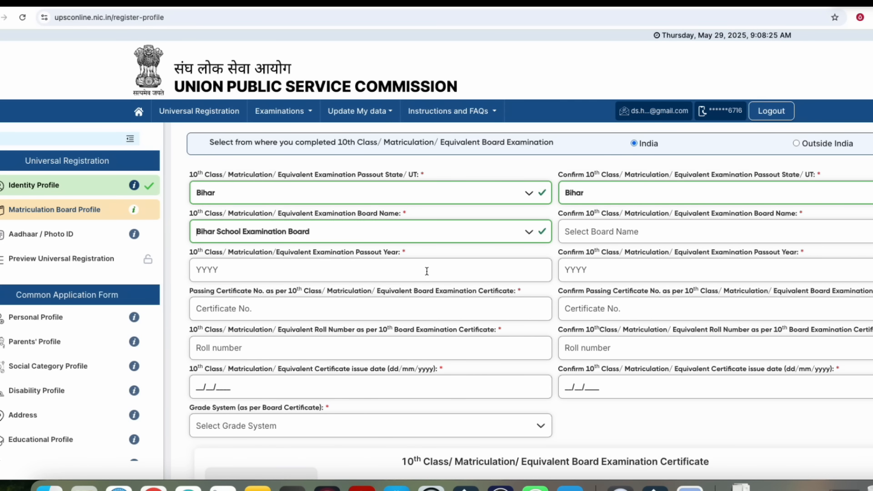
left_click(593, 232)
left_click(590, 253)
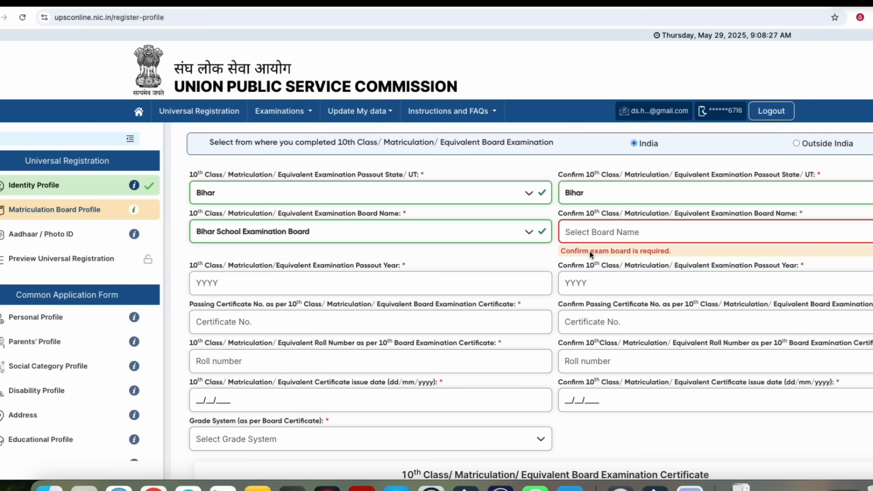
left_click(593, 236)
left_click(592, 253)
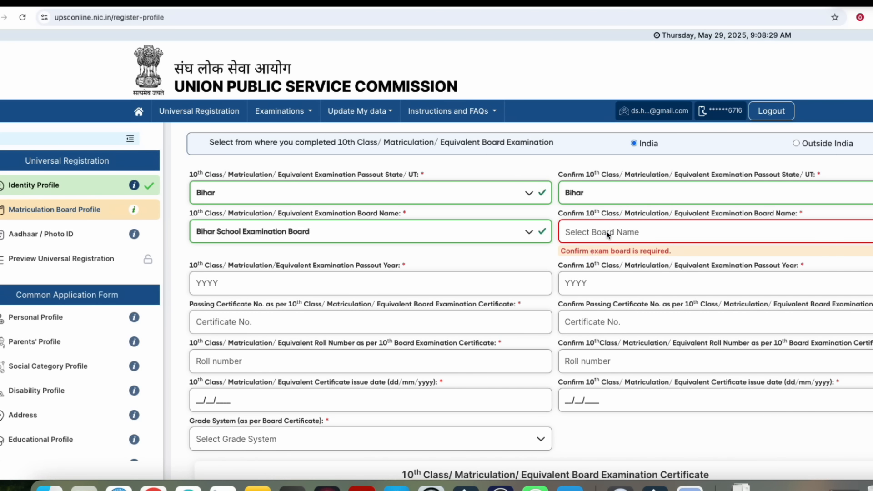
left_click(608, 234)
left_click(608, 254)
left_click(602, 233)
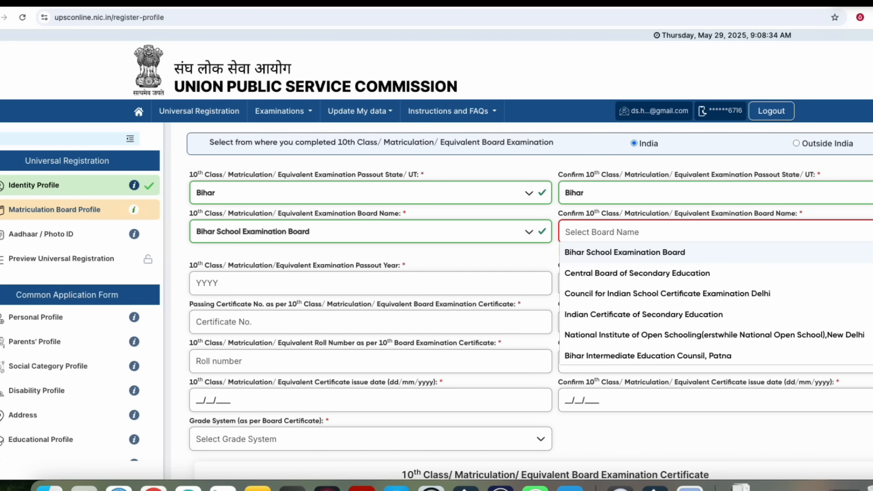
key("Return")
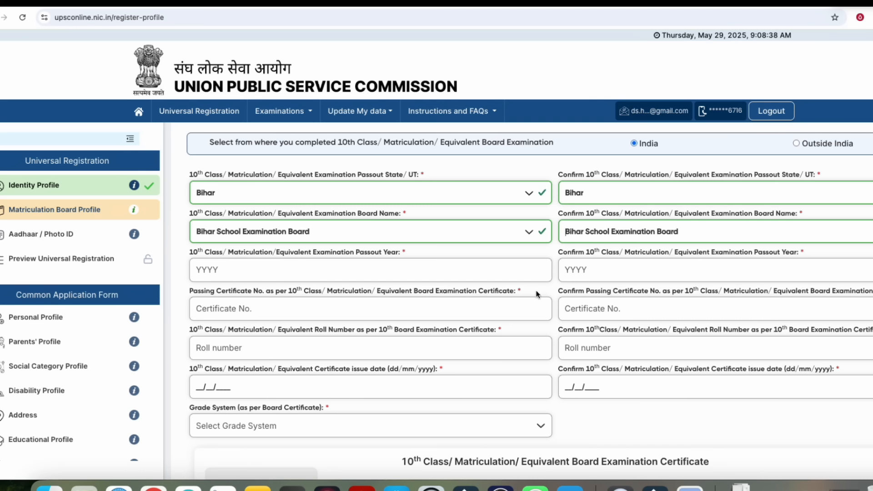
Step: Leave the 10th passout year and certificate number fields empty for now
scroll(314, 291, "down", 1)
left_click(230, 268)
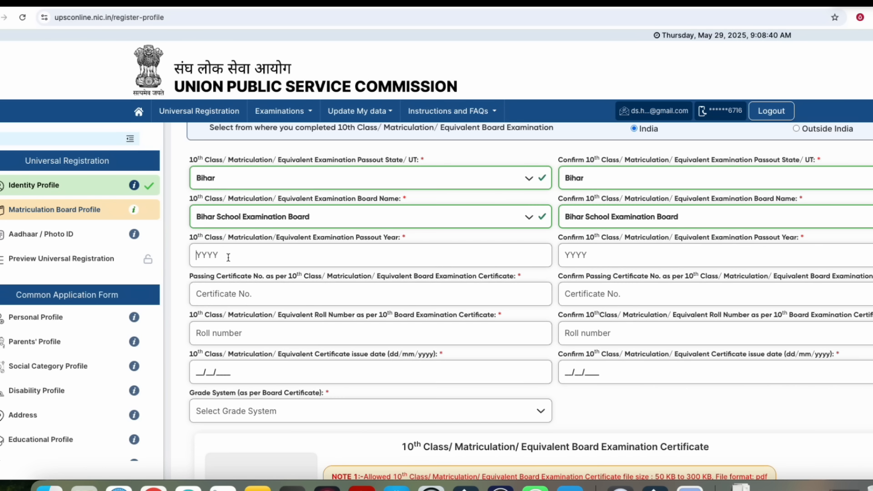
left_click(369, 238)
left_click_drag(720, 237, 776, 237)
left_click(777, 237)
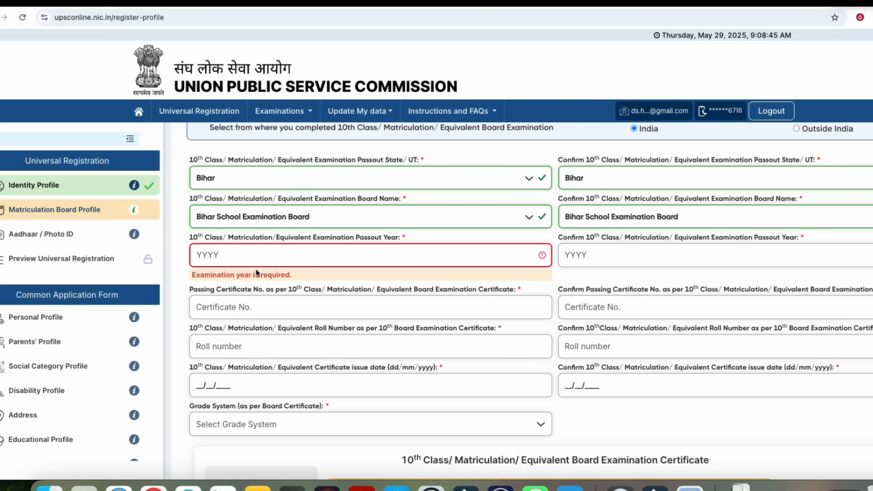
left_click(224, 313)
left_click(226, 290)
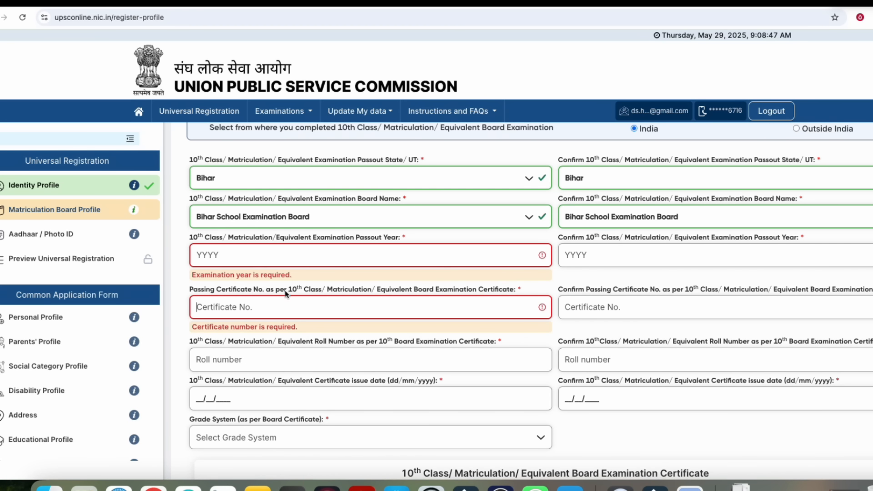
left_click(266, 304)
Step: Leave the roll number and its confirmation field empty
scroll(368, 336, "down", 1)
scroll(368, 337, "down", 1)
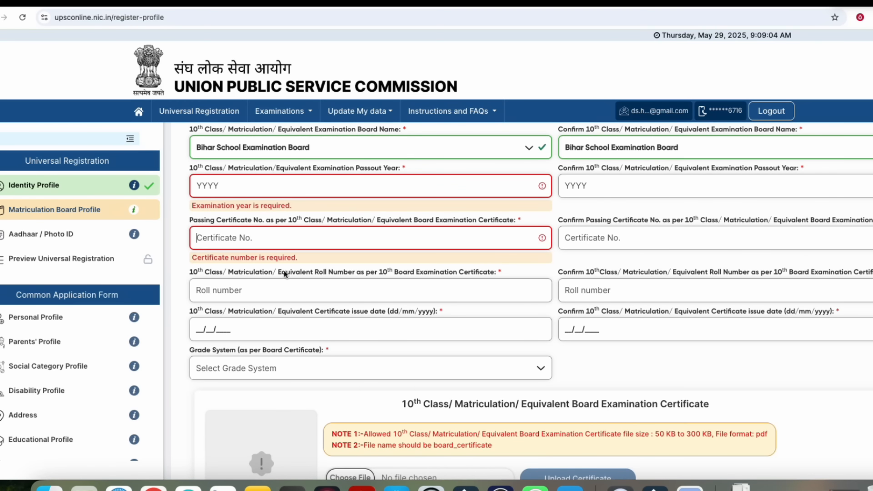
left_click_drag(301, 273, 382, 274)
left_click(232, 294)
left_click(575, 295)
scroll(416, 310, "down", 2)
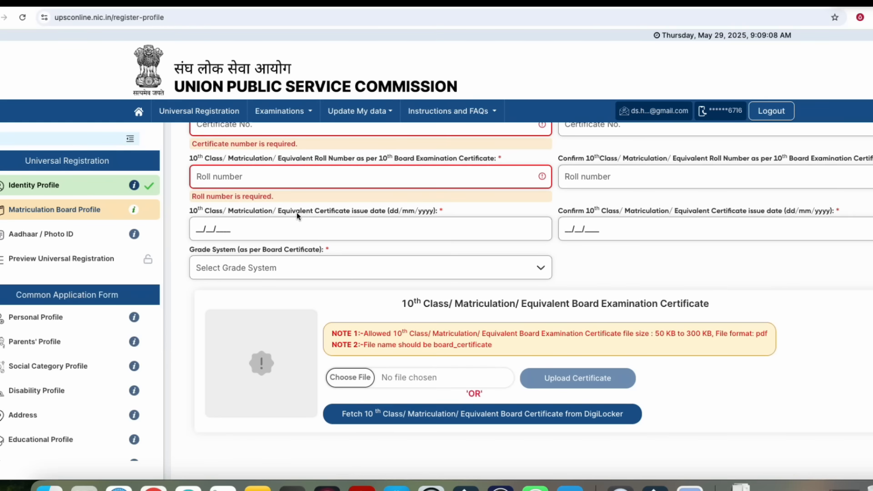
left_click(388, 212)
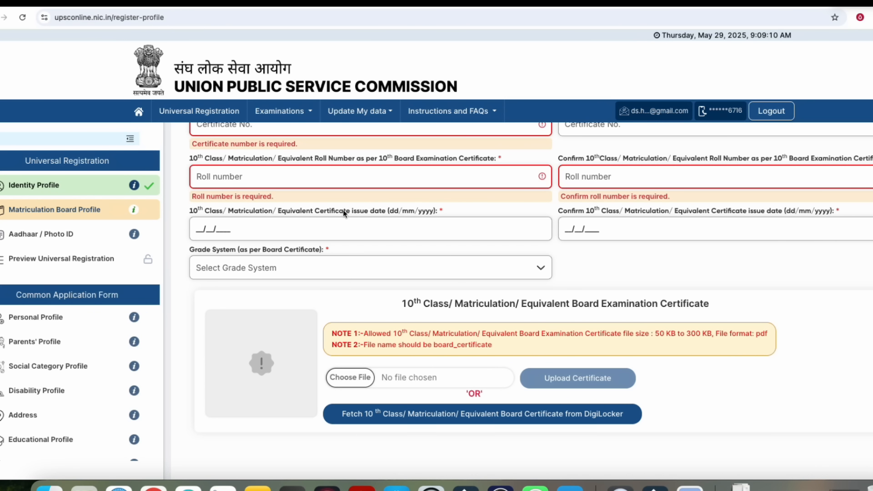
Step: Enter issue date 01/05/2010 and set the Grade System to GPA/ Scale 4
left_click(212, 231)
type("01/05/2010")
left_click(271, 273)
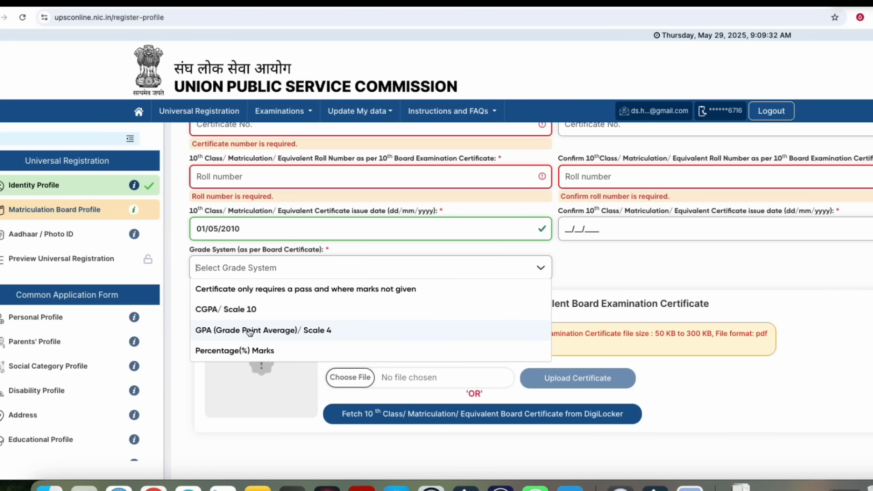
left_click(221, 311)
left_click(580, 267)
left_click(376, 274)
left_click(225, 333)
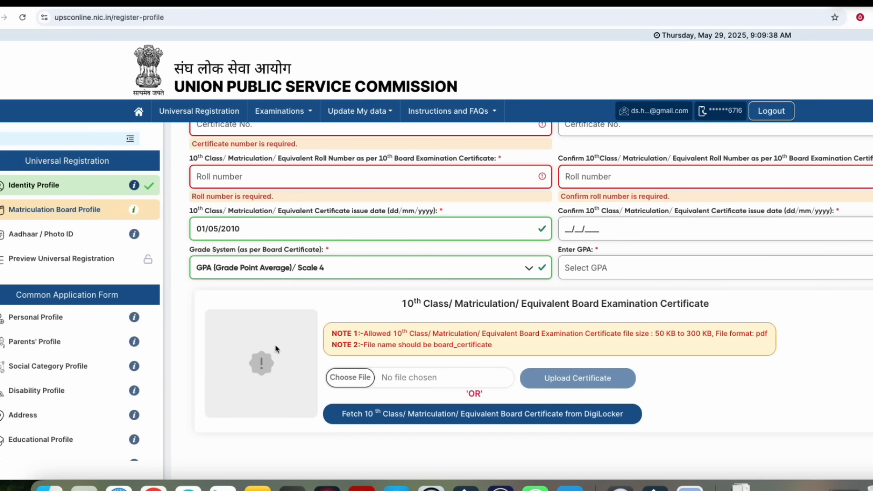
left_click(276, 274)
Step: Switch Grade System to Percentage(%) Marks, leaving the percentage field blank
left_click(230, 353)
left_click(586, 269)
scroll(637, 266, "down", 1)
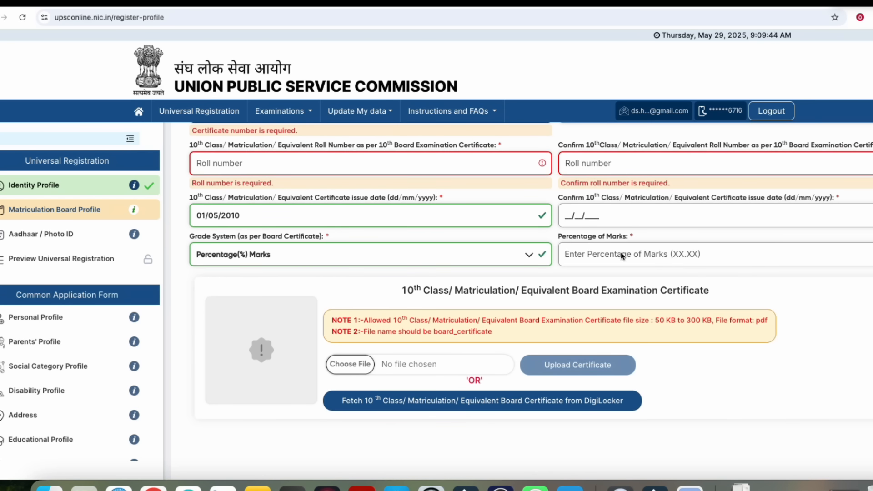
type("60.00")
key("BackSpace")
key("BackSpace")
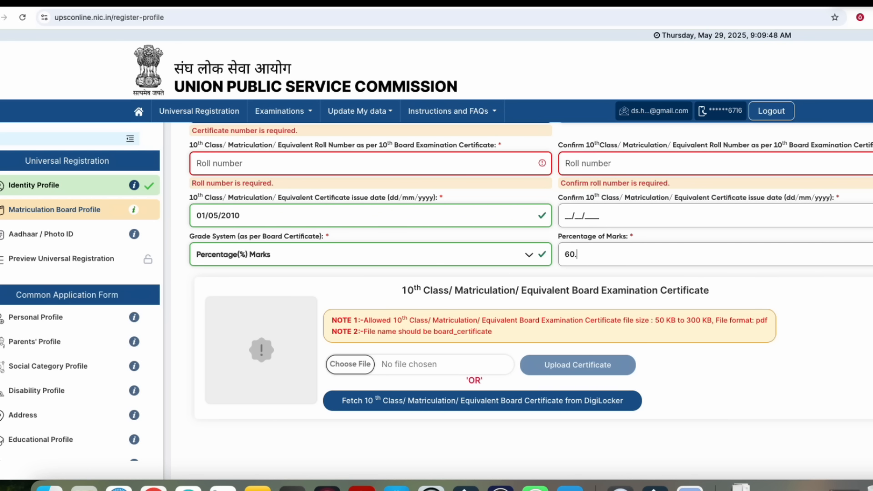
type("25")
key("BackSpace")
key("BackSpace")
key("BackSpace")
key("BackSpace")
key("BackSpace")
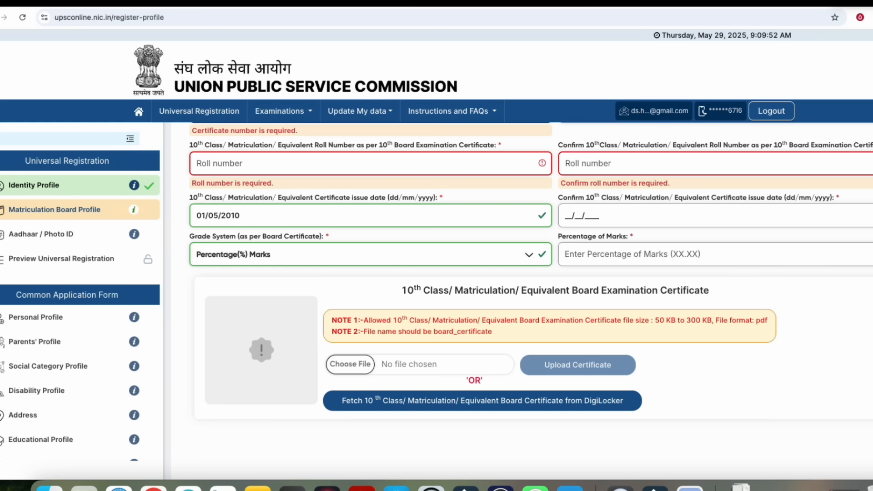
scroll(495, 313, "down", 1)
left_click(657, 304)
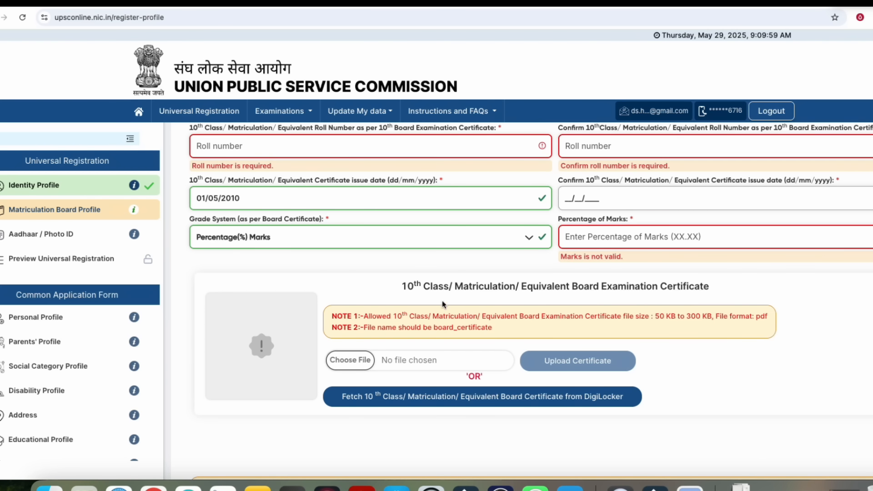
Step: Bring up the certificate upload box and its file chooser
left_click_drag(414, 287, 626, 287)
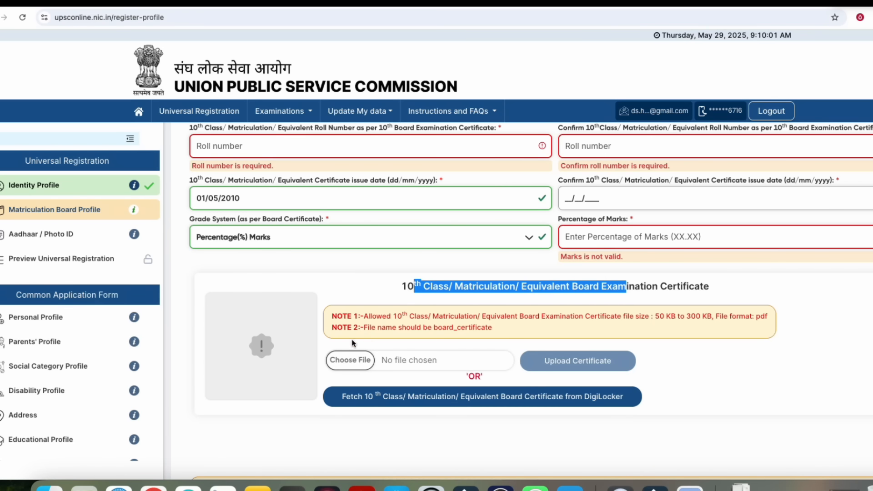
left_click(477, 287)
scroll(324, 325, "down", 3)
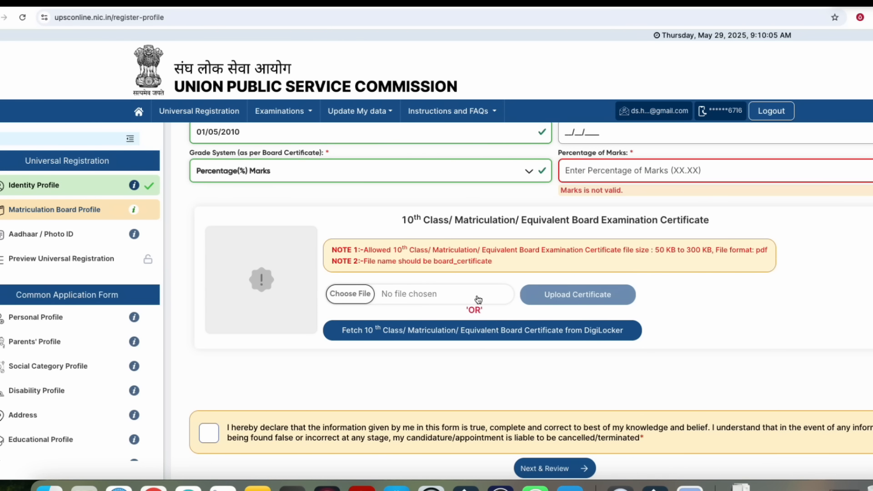
left_click(398, 264)
left_click(434, 263)
Step: Bring up the rename option for board_certificate.pdf in Finder
left_click(477, 262)
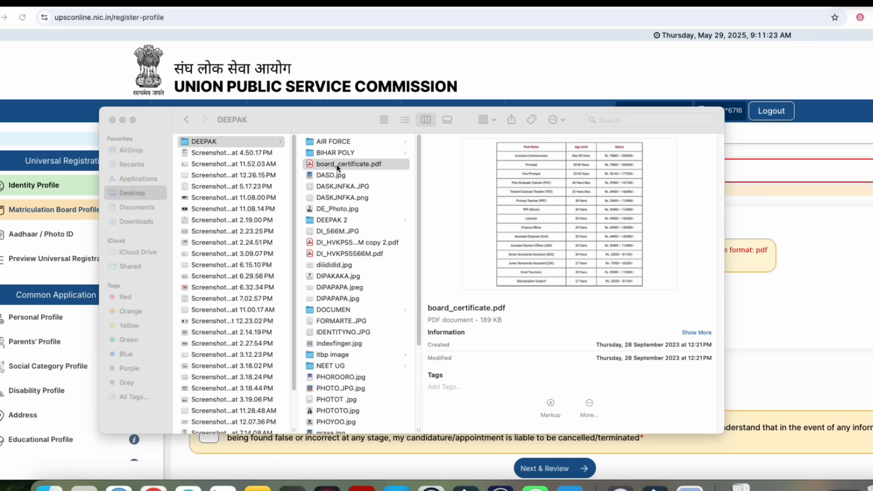
right_click(338, 166)
left_click(363, 225)
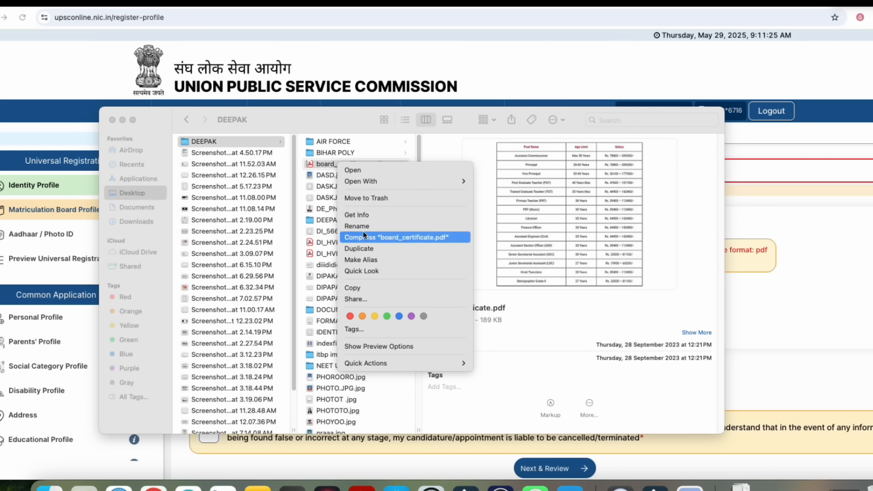
left_click(335, 165)
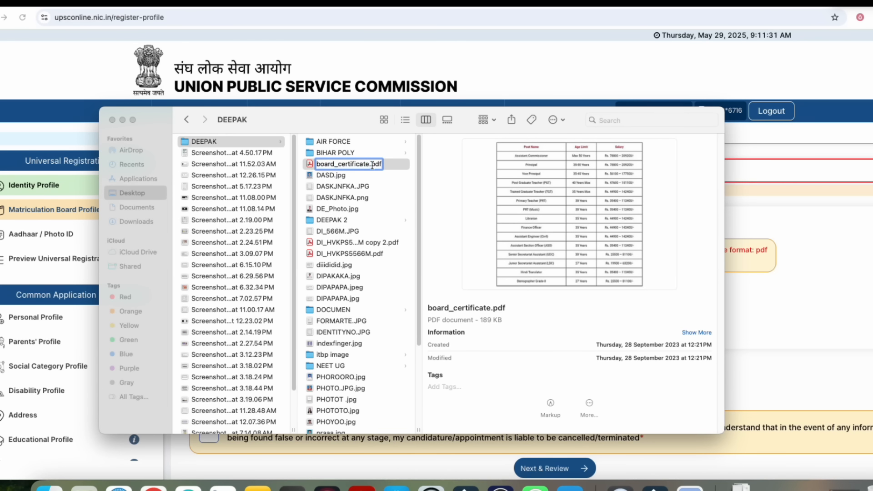
left_click(341, 241)
left_click(337, 244)
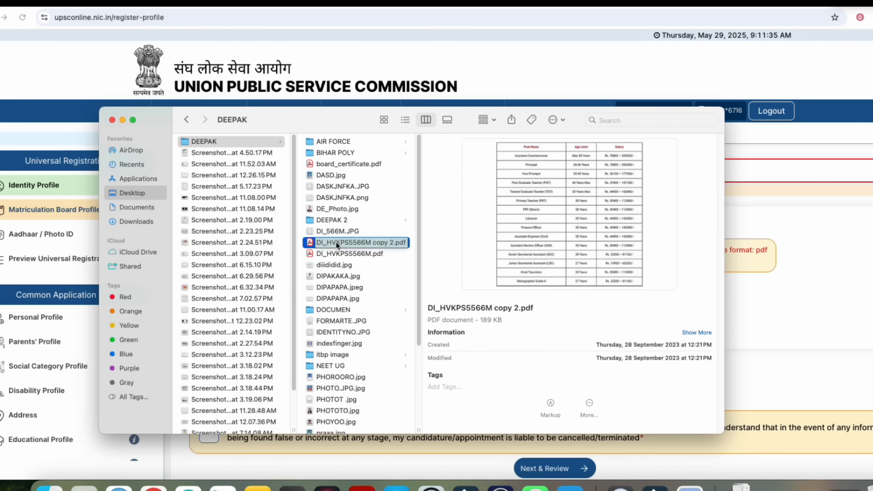
right_click(337, 245)
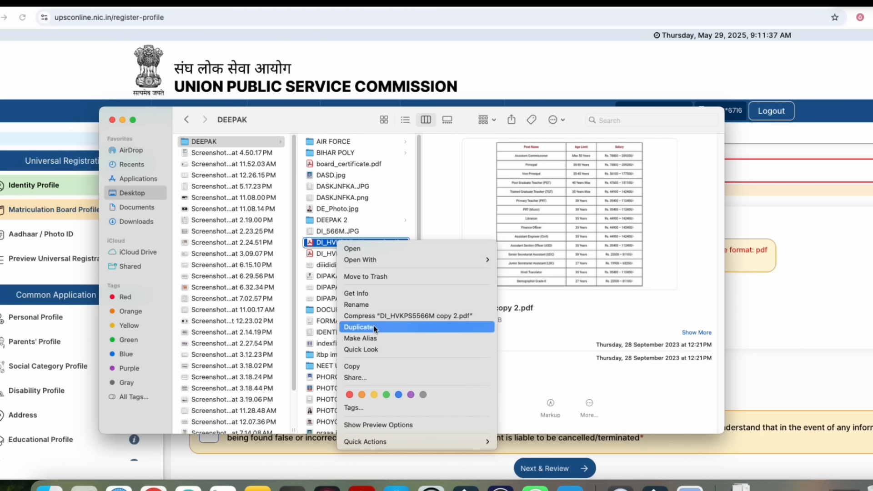
left_click(359, 311)
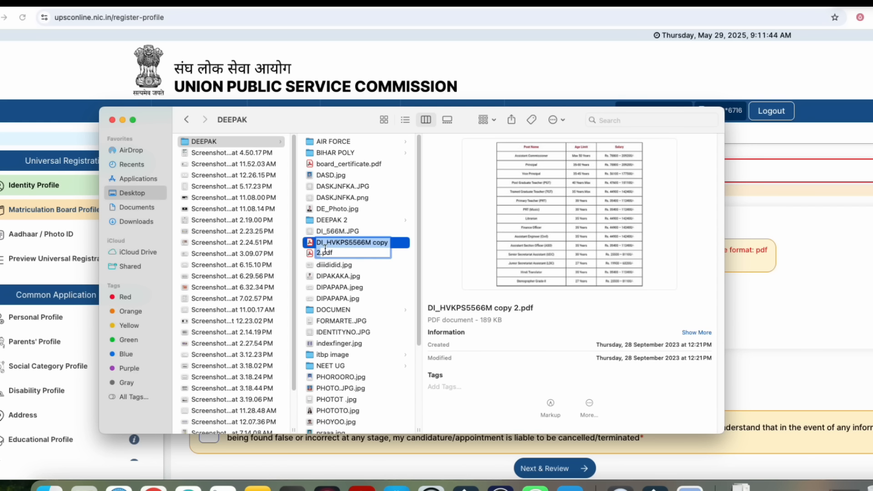
type("board")
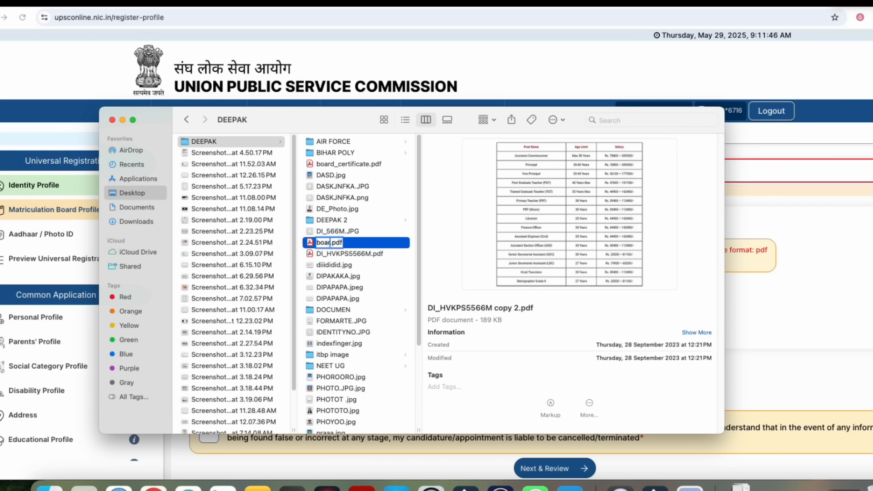
type("_")
type("certificate")
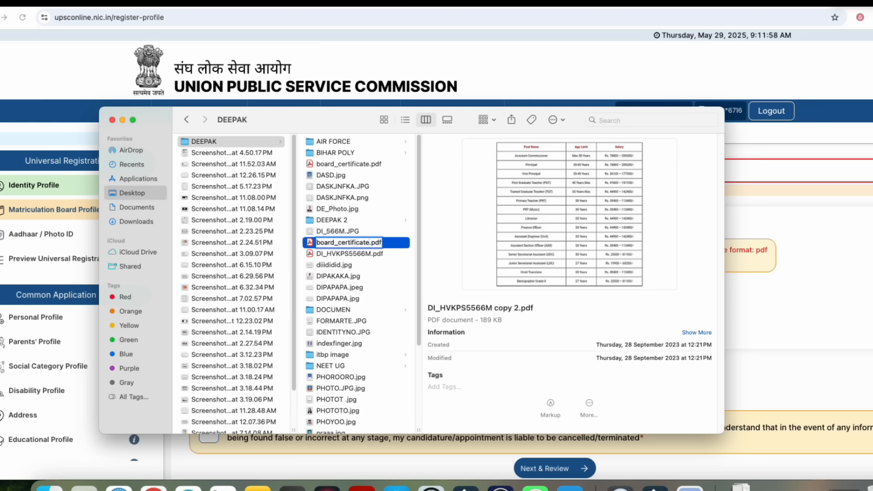
key("BackSpace")
key("BackSpace")
key("BackSpace")
key("BackSpace")
key("BackSpace")
key("BackSpace")
key("BackSpace")
key("BackSpace")
key("BackSpace")
key("BackSpace")
key("BackSpace")
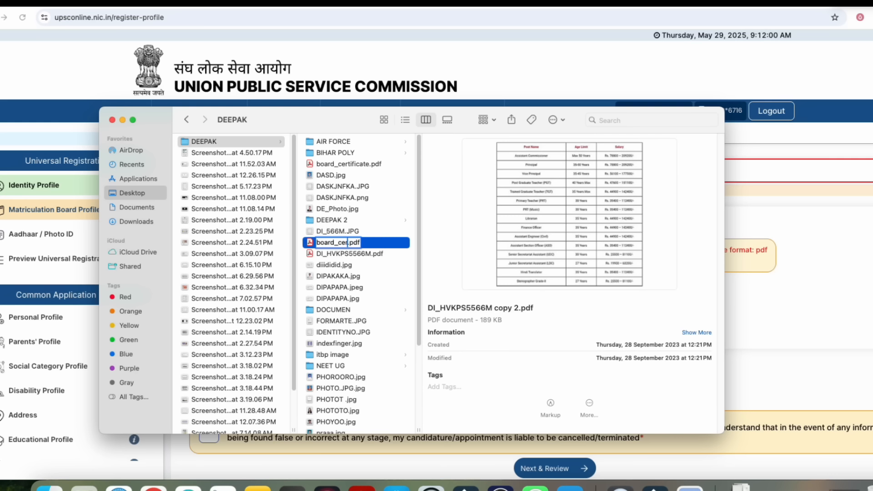
key("BackSpace")
left_click(334, 165)
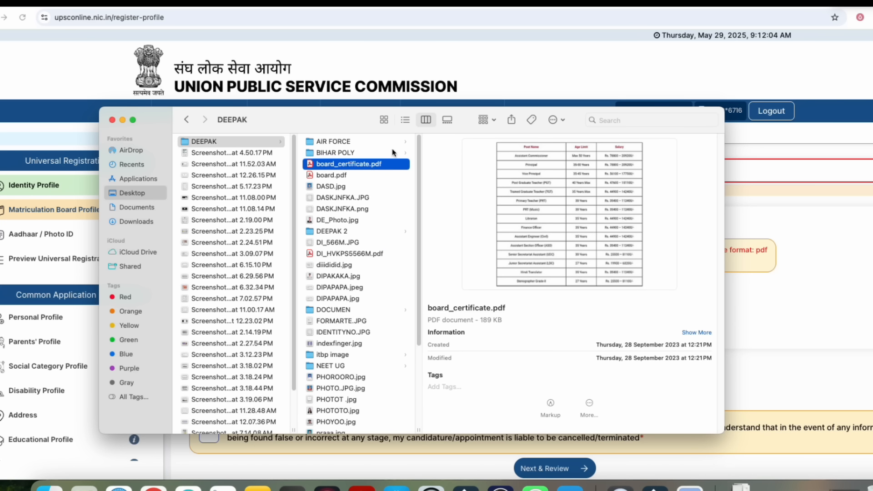
left_click_drag(326, 113, 414, 121)
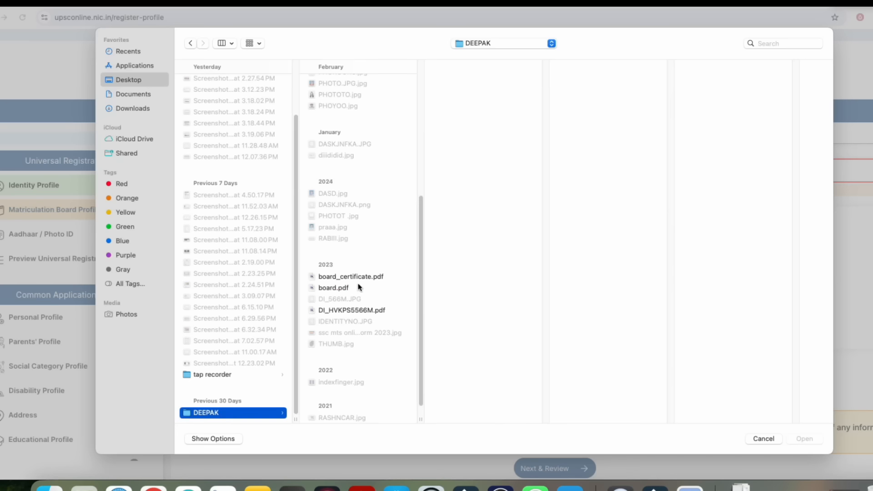
Step: Attach board_certificate.pdf and upload it as the 10th certificate, confirming the upload
left_click(347, 278)
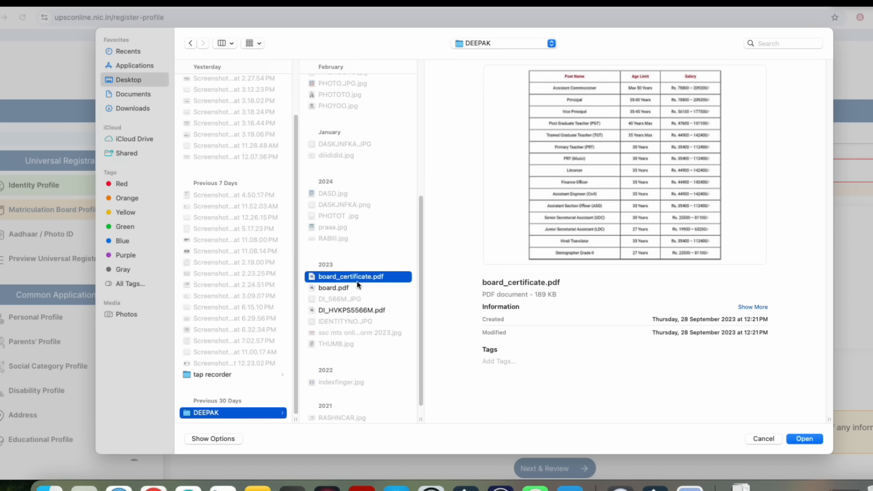
left_click(803, 439)
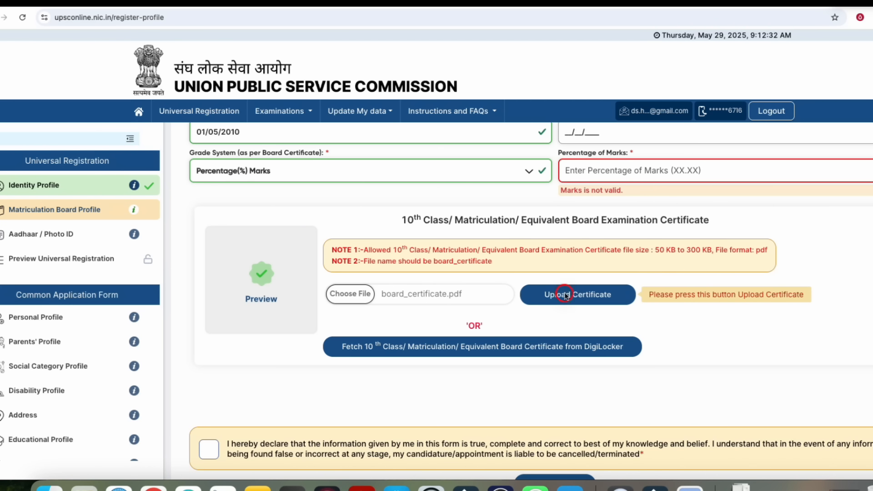
left_click(570, 299)
left_click(448, 302)
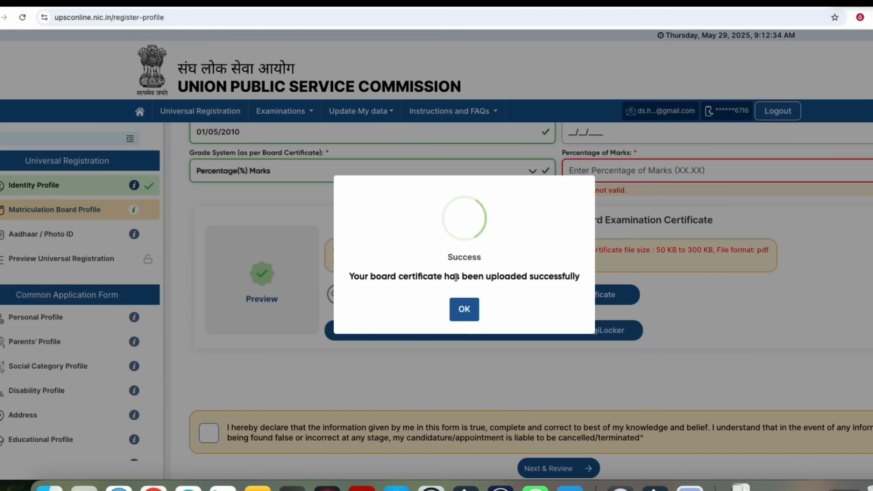
left_click(464, 309)
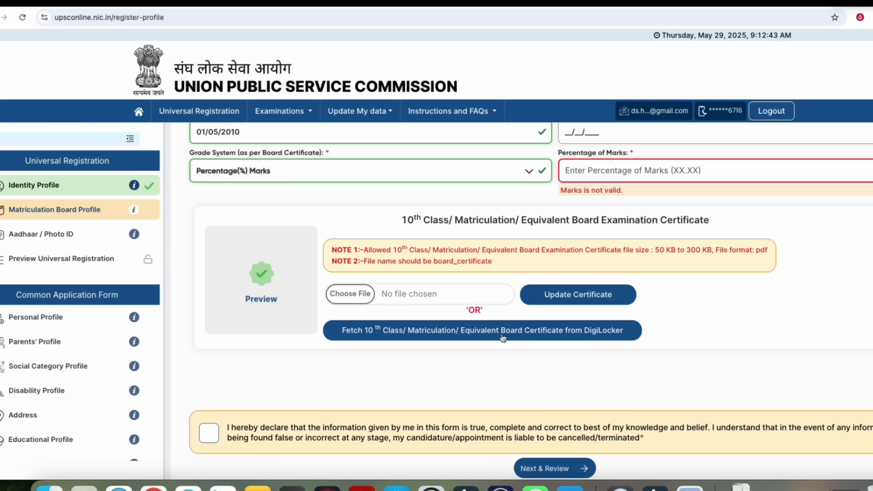
Step: Tick the declaration, then submit the Matriculation Board Profile and confirm
scroll(455, 345, "down", 1)
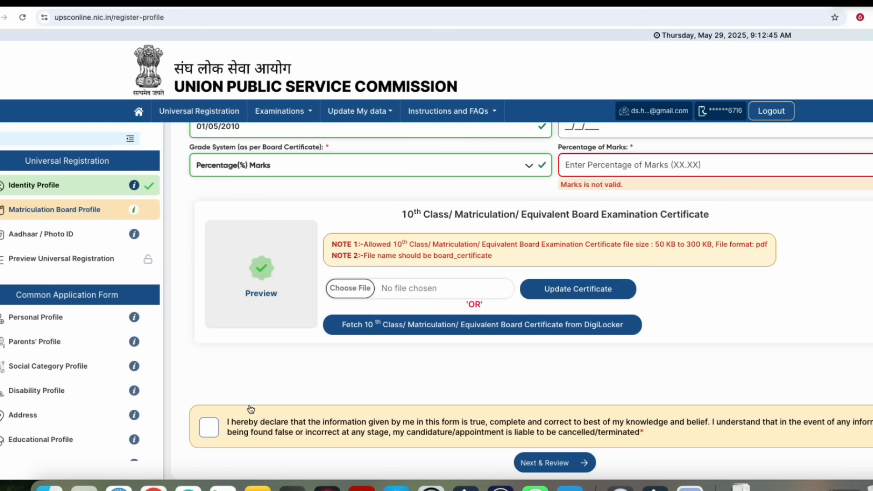
left_click(344, 434)
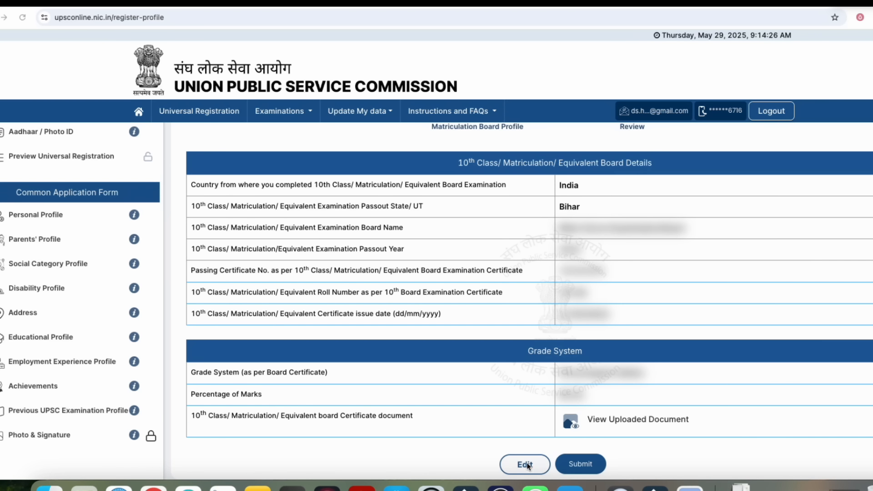
left_click(590, 468)
left_click(595, 460)
left_click(448, 308)
left_click(472, 318)
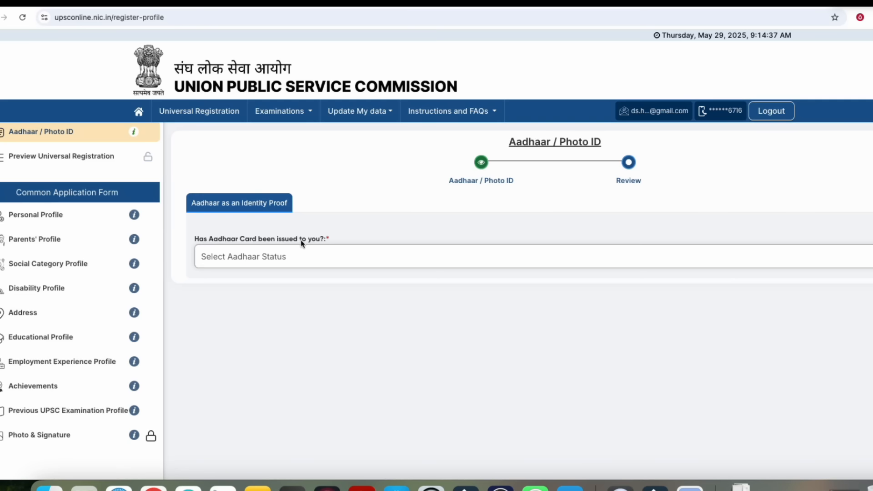
Step: Try the issued Aadhaar card option with verification consent
left_click(295, 255)
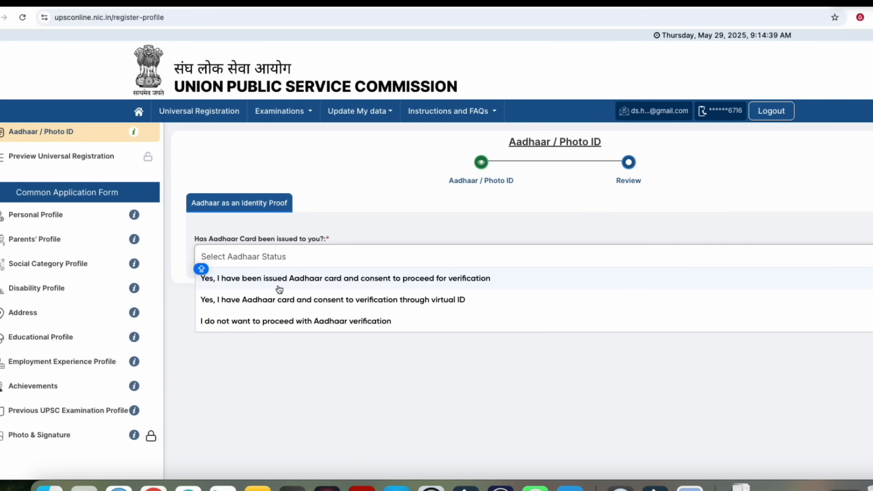
left_click(330, 279)
left_click(201, 317)
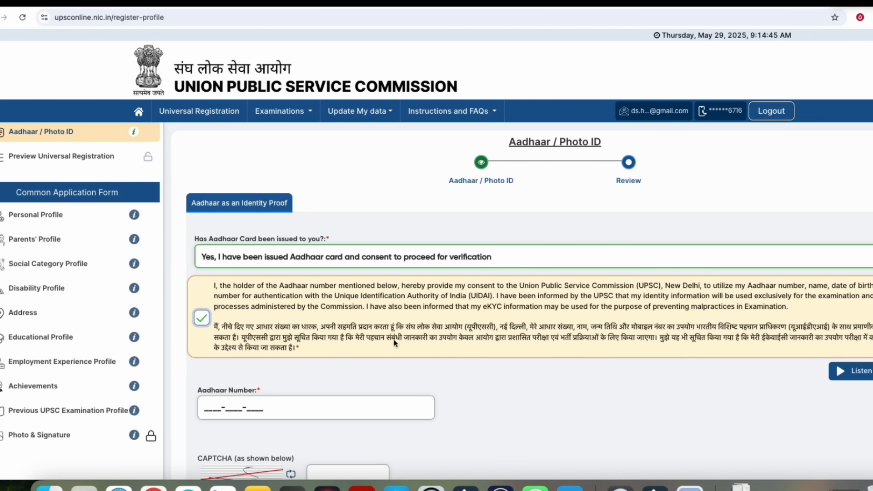
scroll(592, 344, "down", 3)
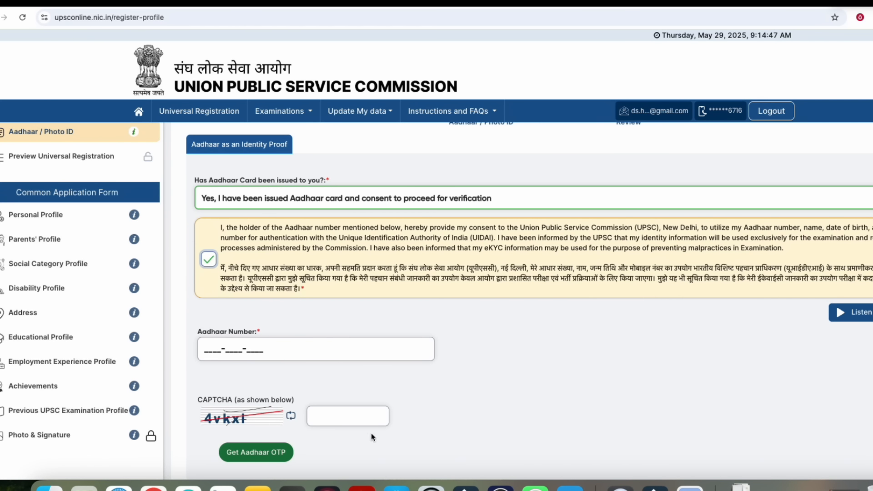
scroll(476, 359, "down", 1)
scroll(477, 356, "down", 1)
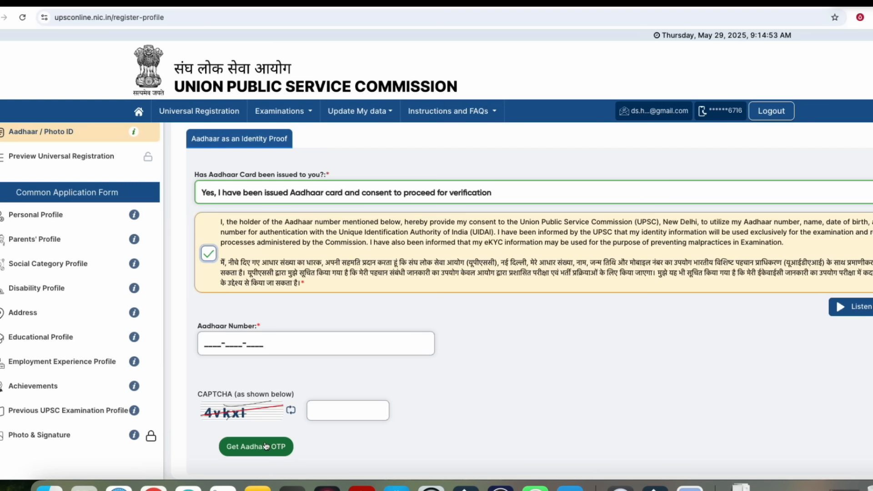
Step: Switch the Aadhaar status to verification through Virtual ID with consent
left_click(332, 194)
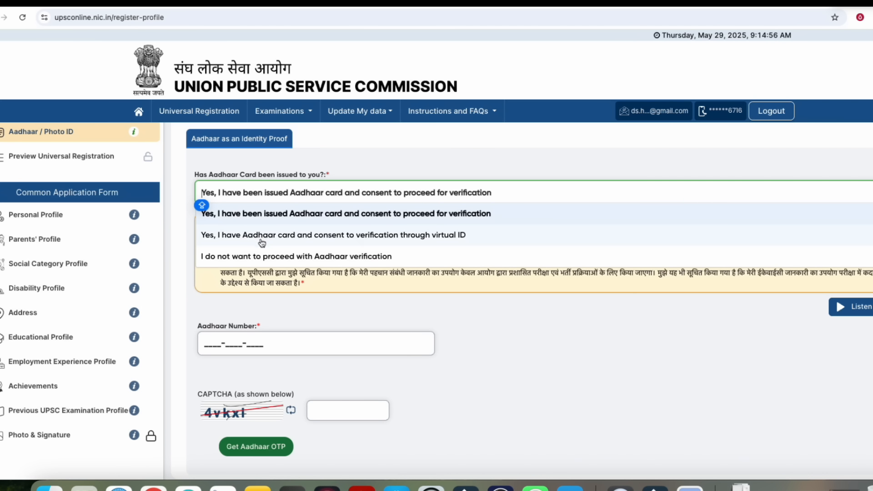
left_click(365, 236)
left_click(203, 309)
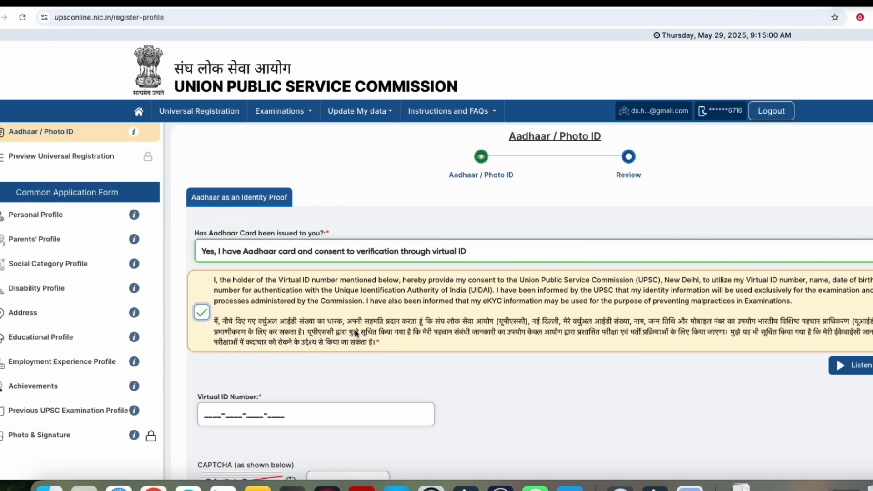
scroll(221, 356, "down", 2)
left_click(212, 344)
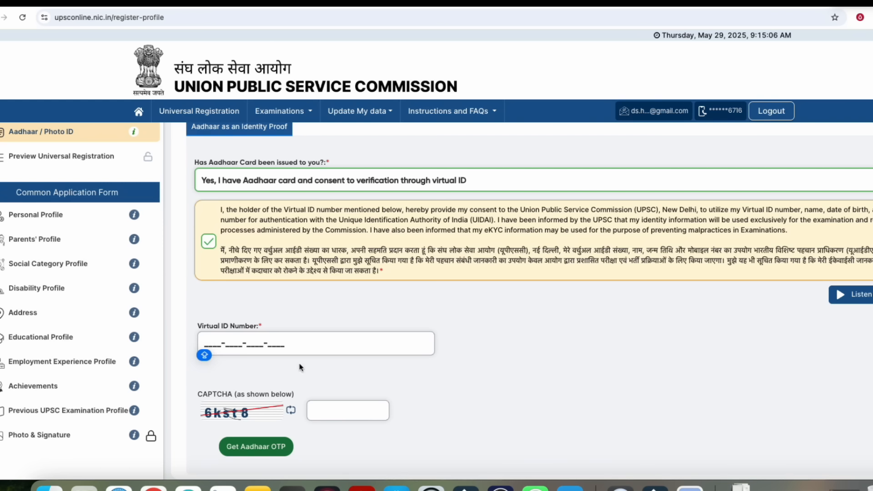
Step: Choose 'I do not want to proceed with Aadhaar verification' and acknowledge the notice
left_click(280, 188)
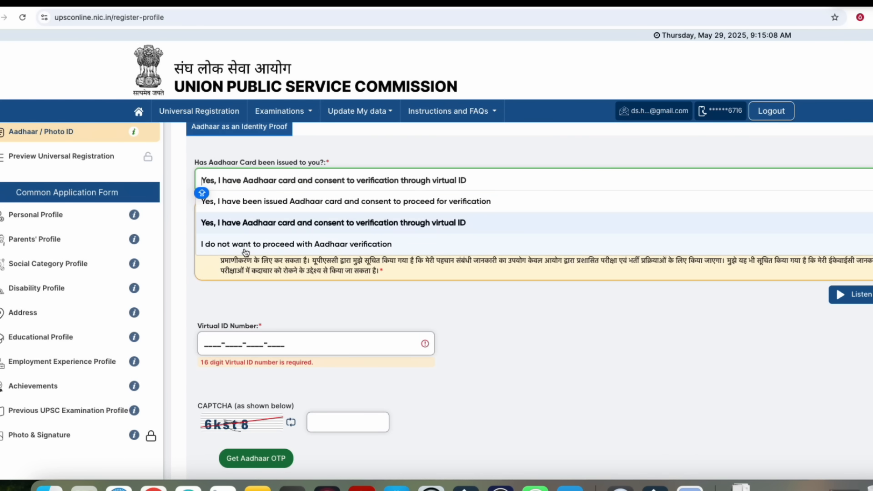
left_click(273, 245)
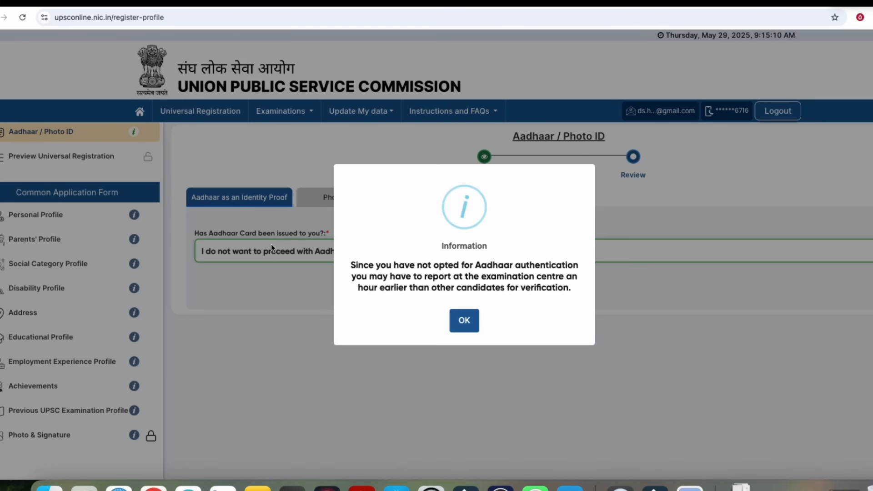
left_click(467, 326)
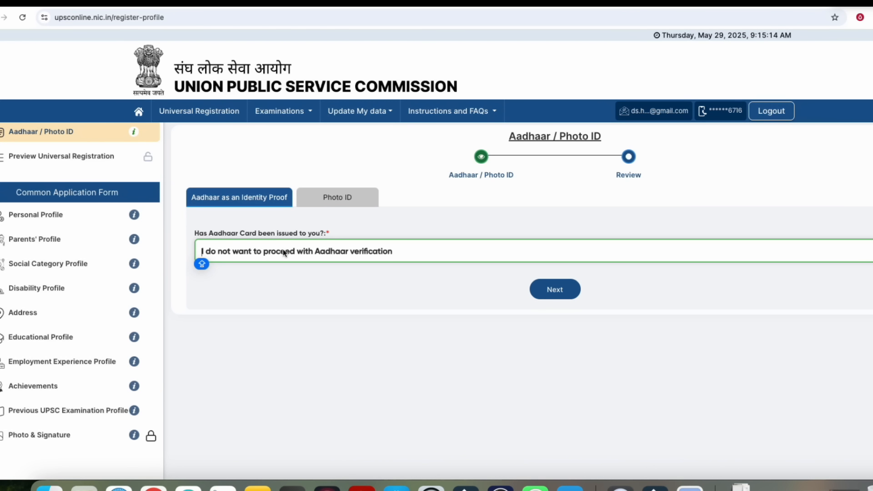
Step: In the Photo ID section, choose the Class 11/12 school ID card as identity type
left_click(335, 200)
left_click(239, 271)
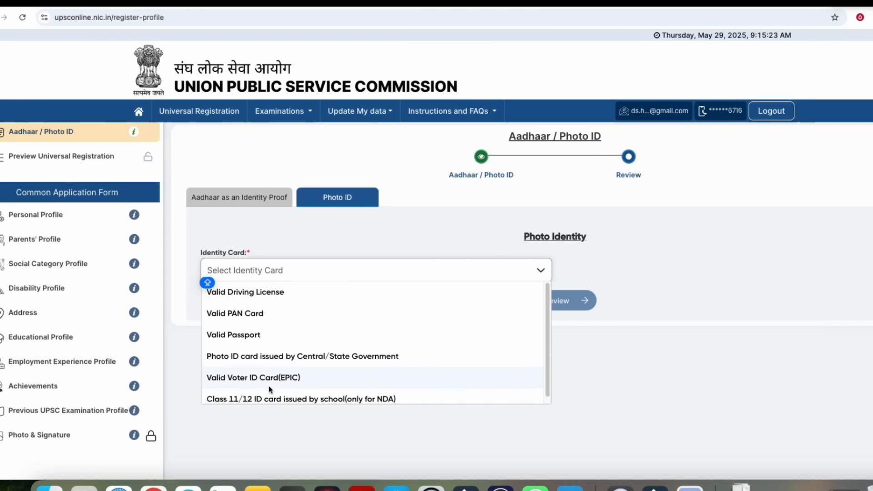
scroll(278, 376, "down", 1)
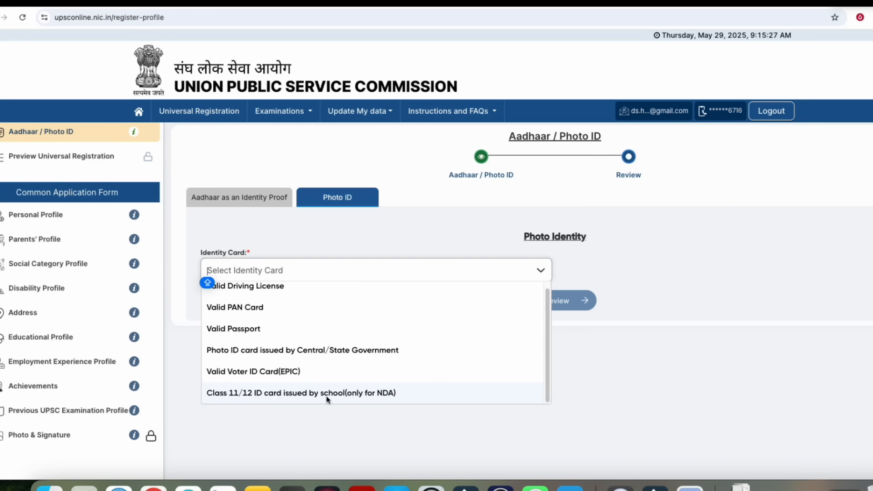
left_click(288, 393)
scroll(438, 296, "down", 1)
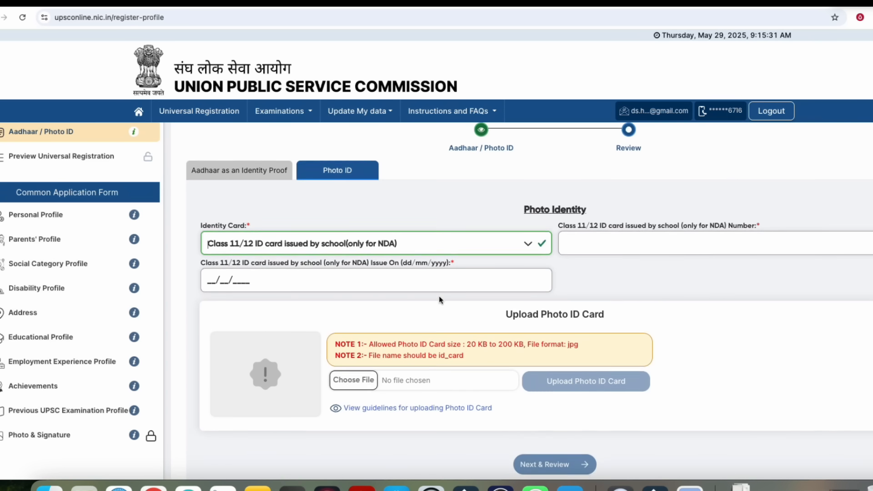
Step: Change the identity card type to Valid PAN Card
left_click(300, 235)
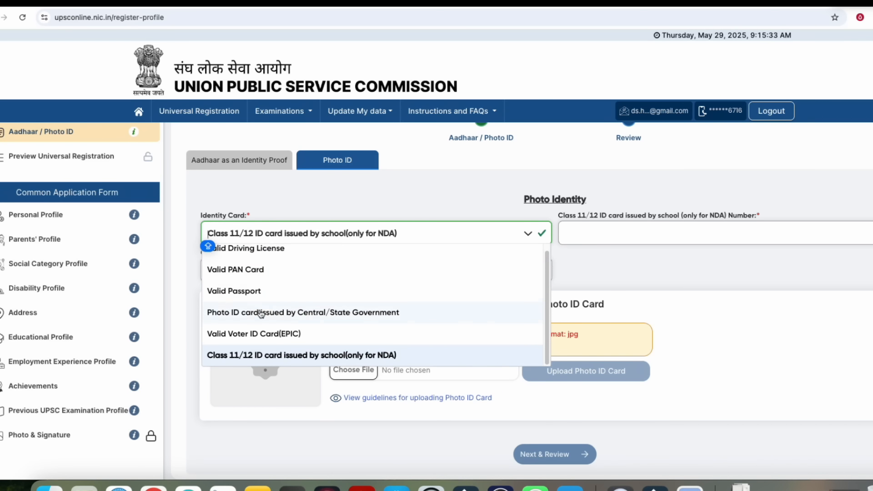
left_click(249, 269)
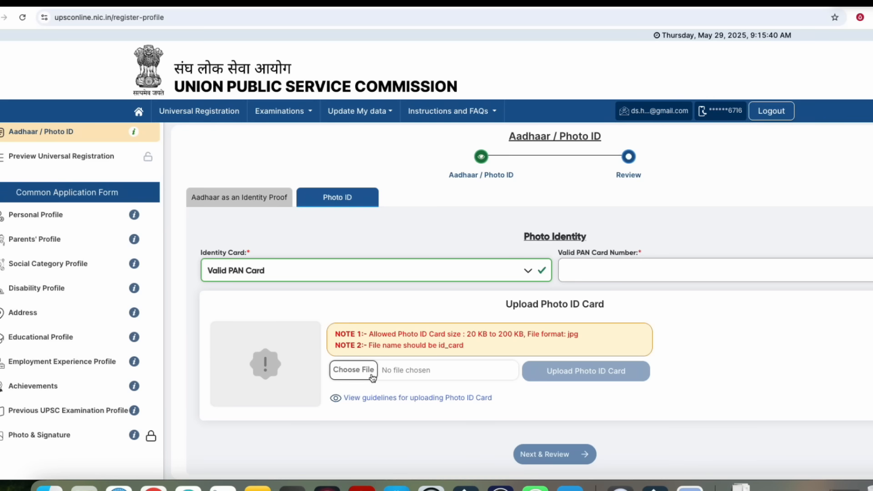
left_click_drag(438, 345, 465, 347)
left_click(263, 270)
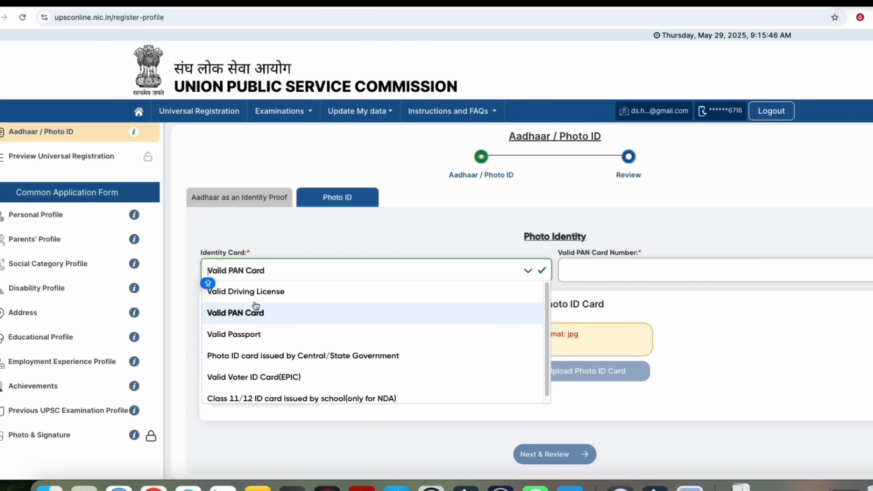
left_click(375, 245)
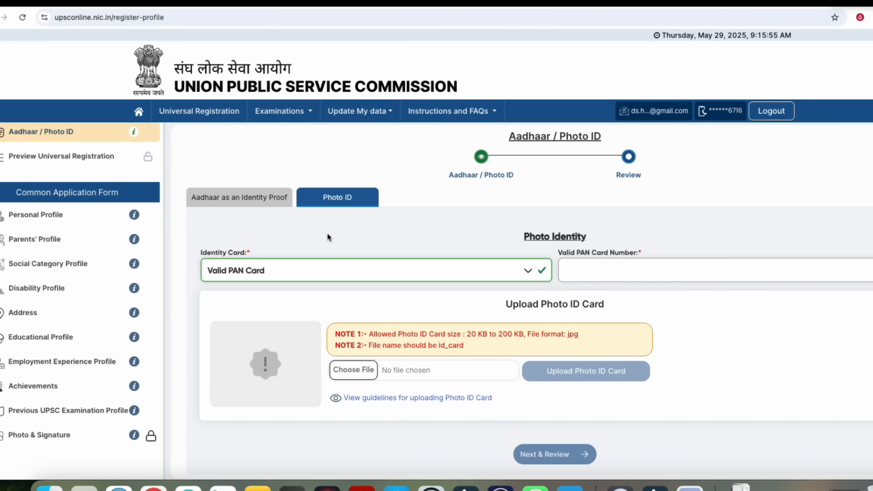
left_click(249, 204)
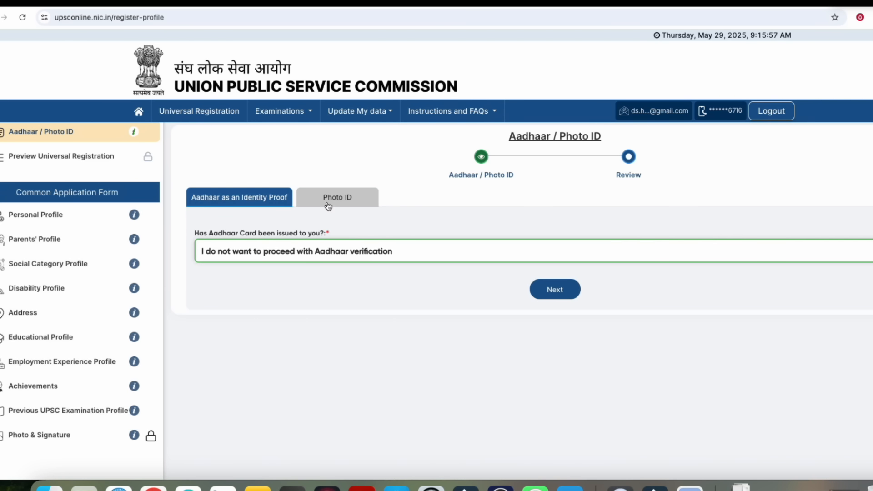
left_click(330, 207)
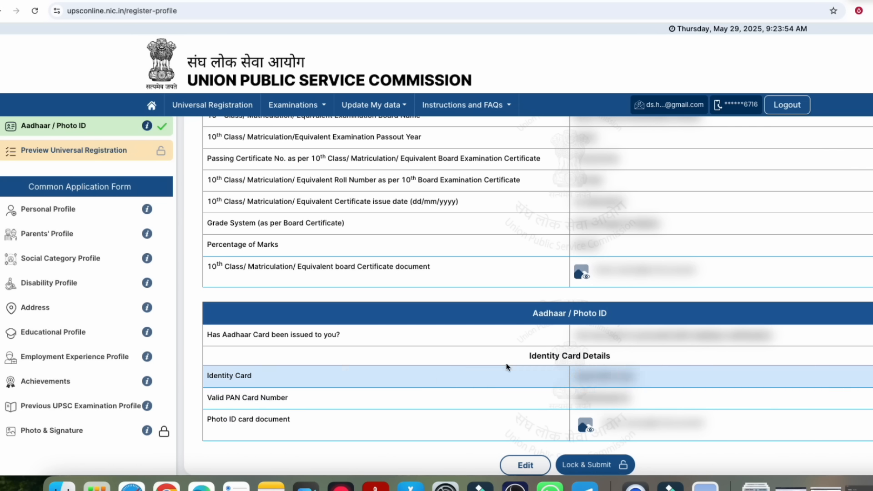
Step: Lock & Submit the registration, confirm both prompts, and dismiss the URN message
left_click(587, 464)
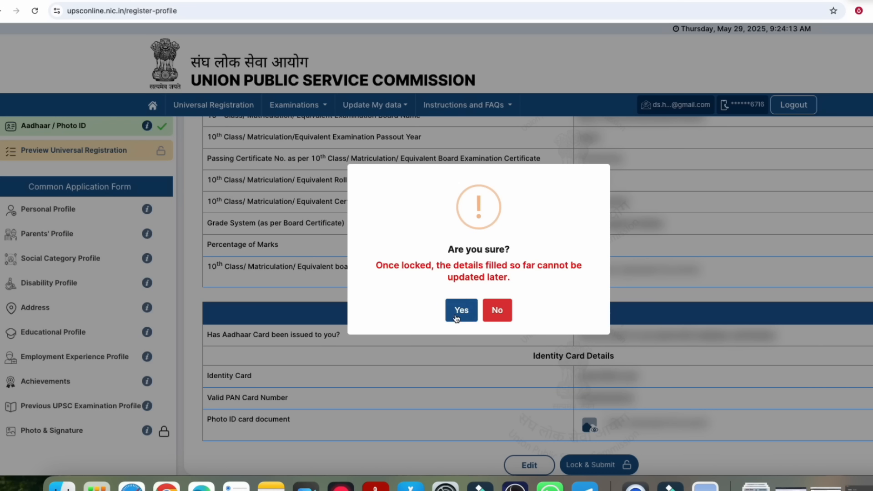
left_click(456, 316)
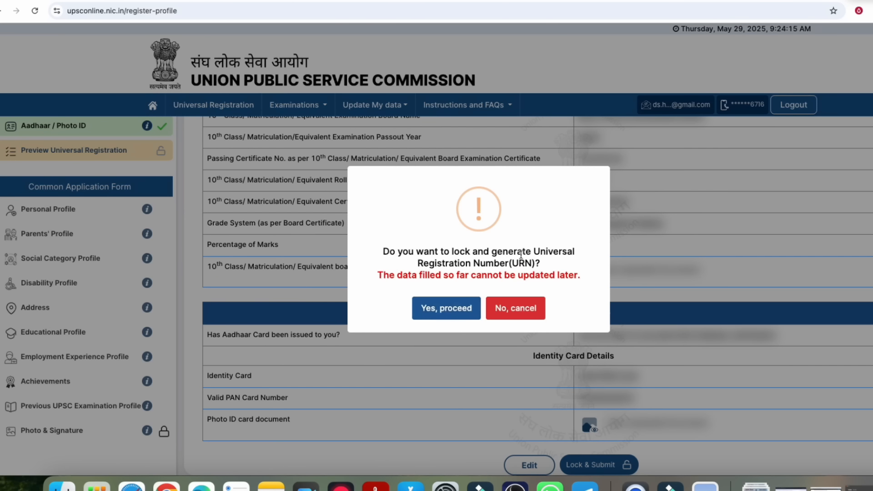
left_click_drag(508, 254, 529, 254)
left_click_drag(457, 263, 505, 264)
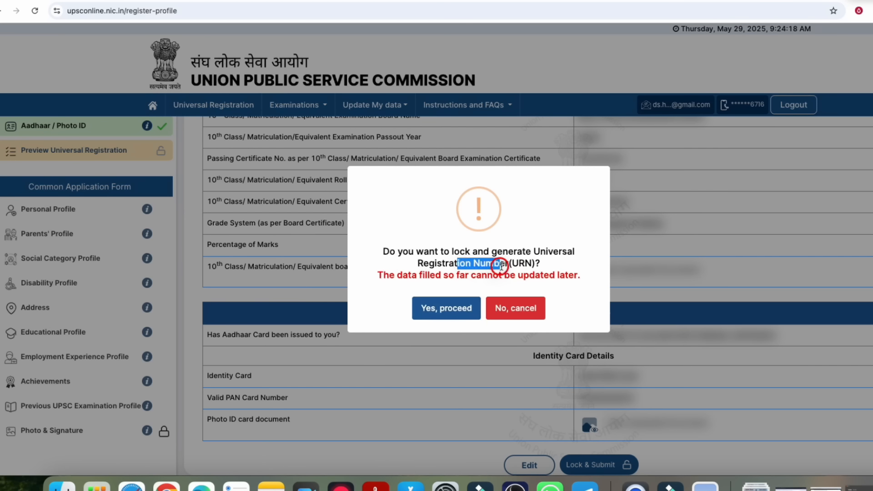
left_click(455, 309)
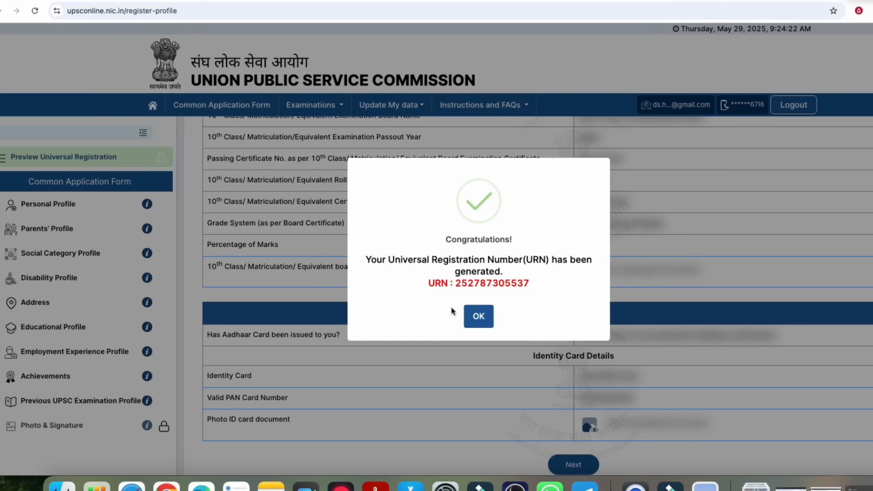
left_click_drag(454, 283, 530, 283)
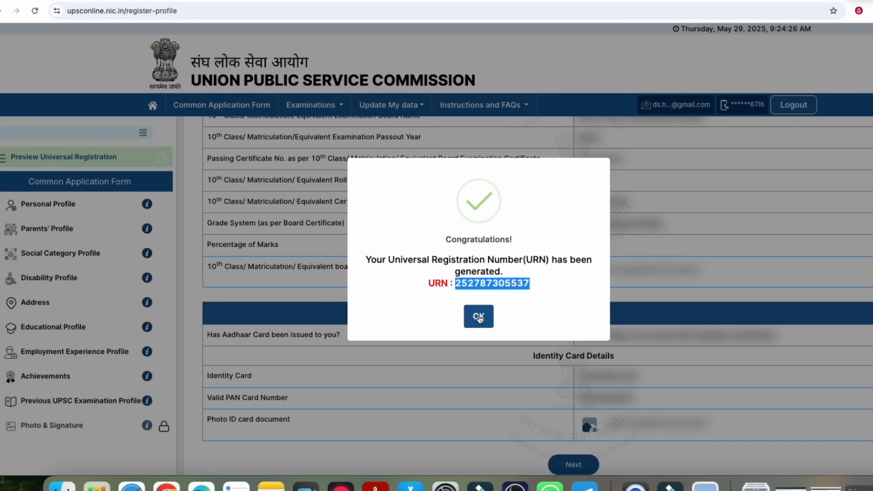
left_click(478, 317)
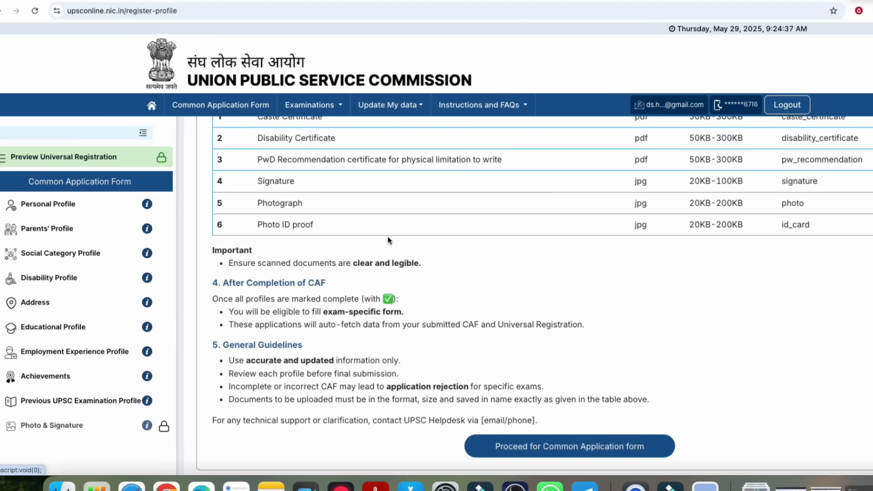
Step: Read through the CAF instructions, noting the caste_certificate and disability_certificate file names
scroll(398, 250, "up", 10)
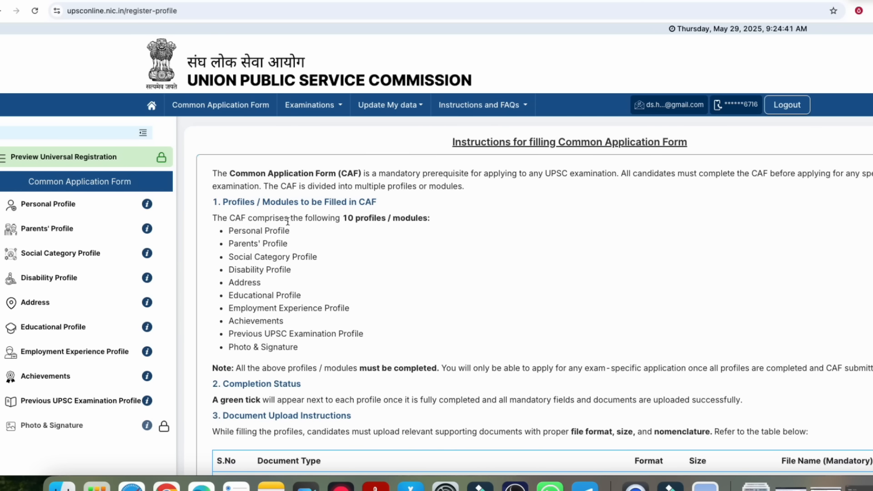
scroll(241, 218, "down", 4)
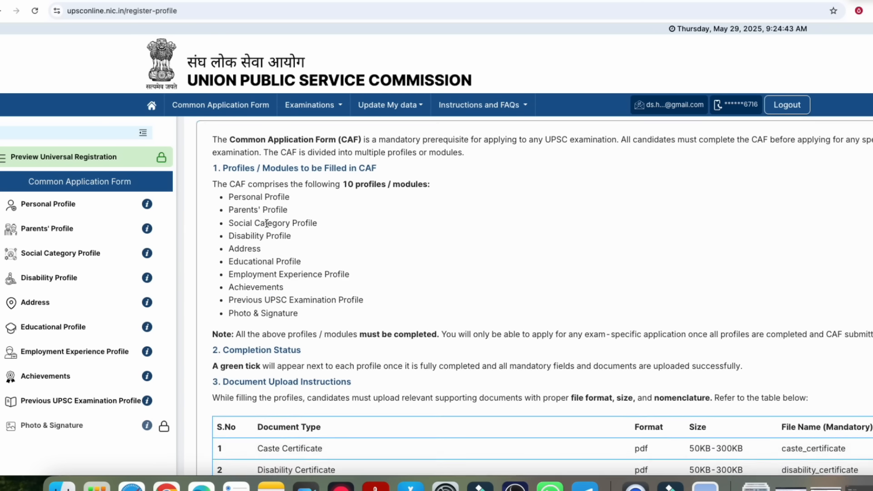
scroll(300, 202, "down", 1)
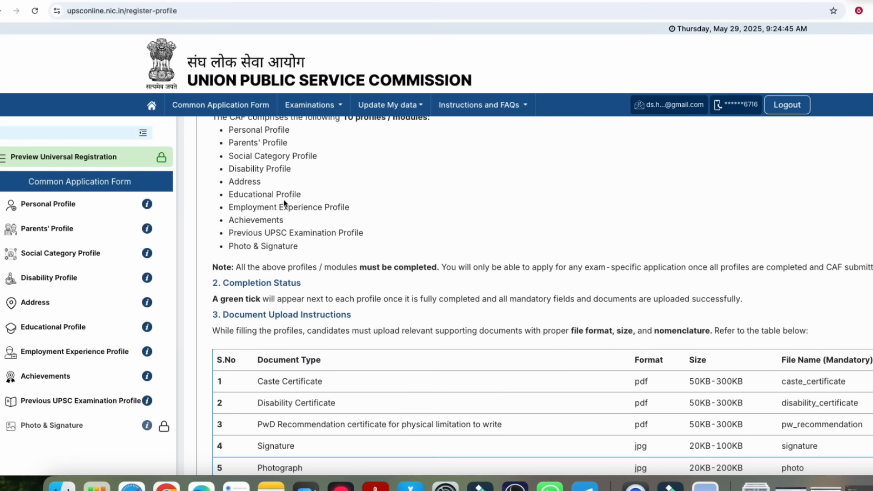
scroll(276, 208, "down", 1)
scroll(298, 220, "down", 1)
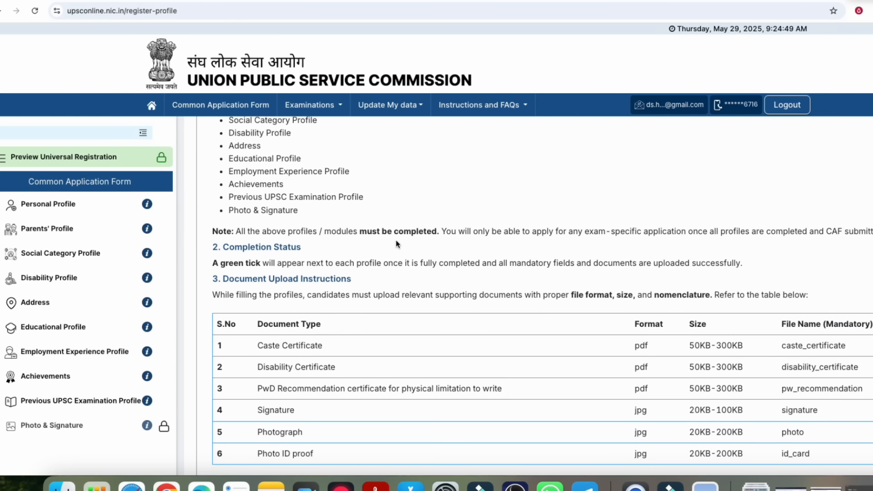
scroll(397, 244, "down", 4)
scroll(397, 244, "down", 4)
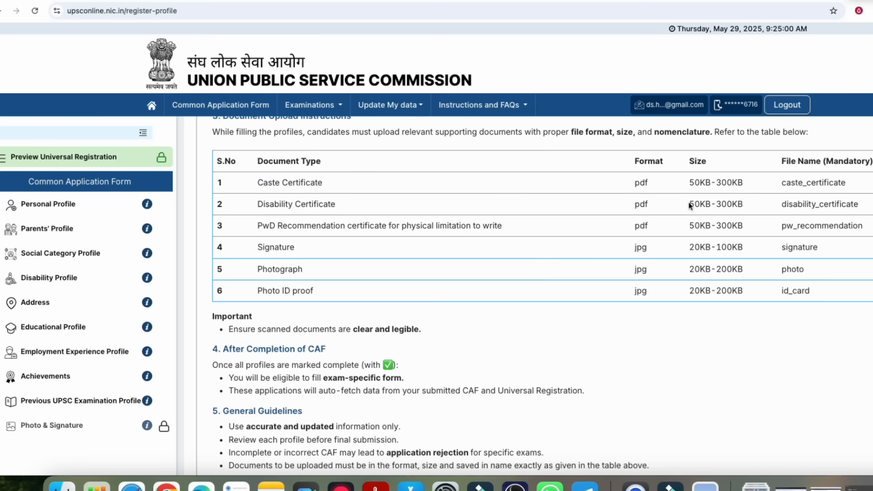
left_click(784, 185)
left_click(848, 205)
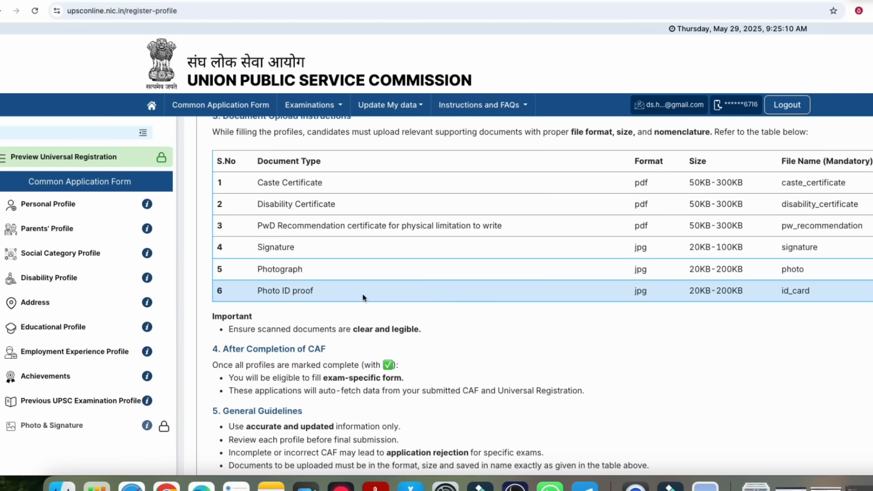
Step: Proceed to the Common Application Form's Personal Profile page
scroll(474, 267, "up", 5)
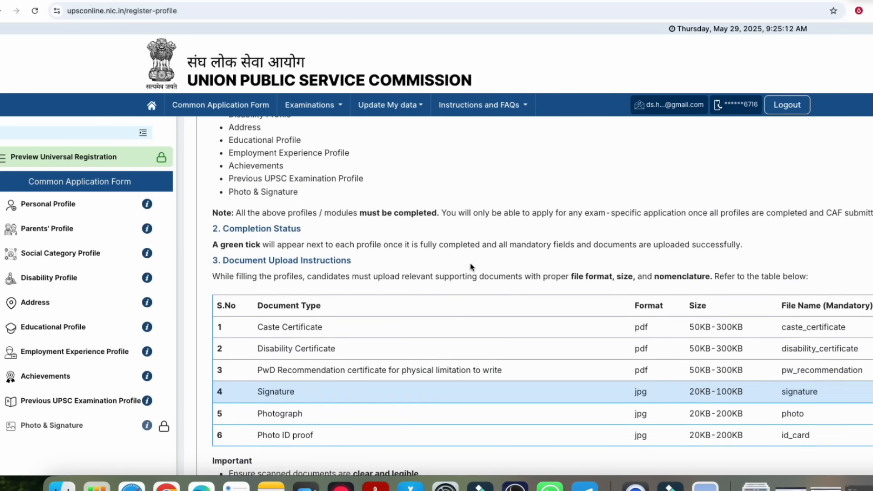
scroll(473, 267, "down", 7)
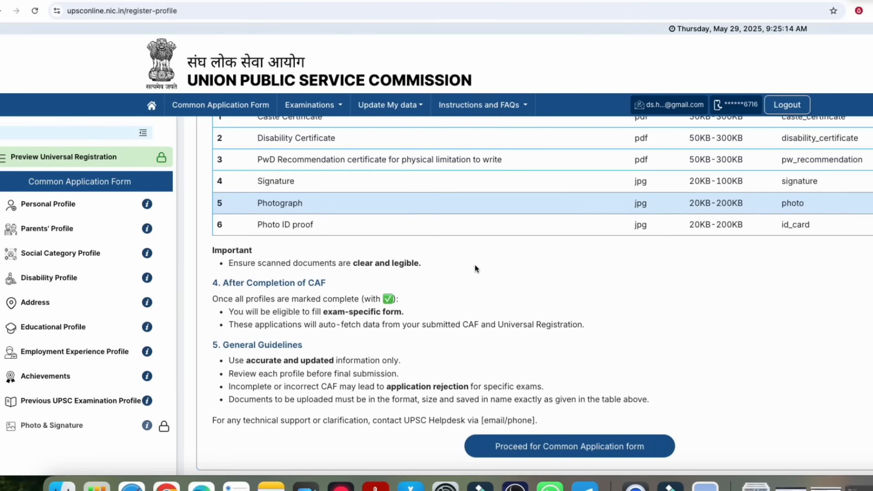
left_click(526, 451)
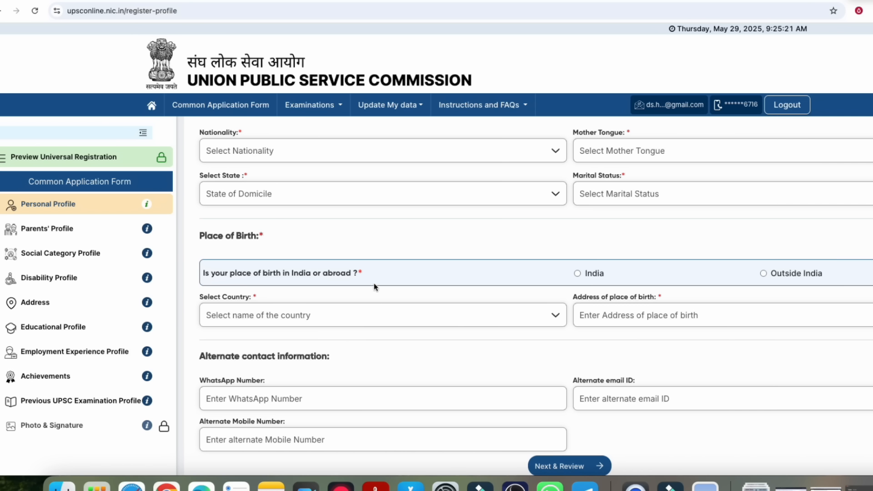
left_click(257, 157)
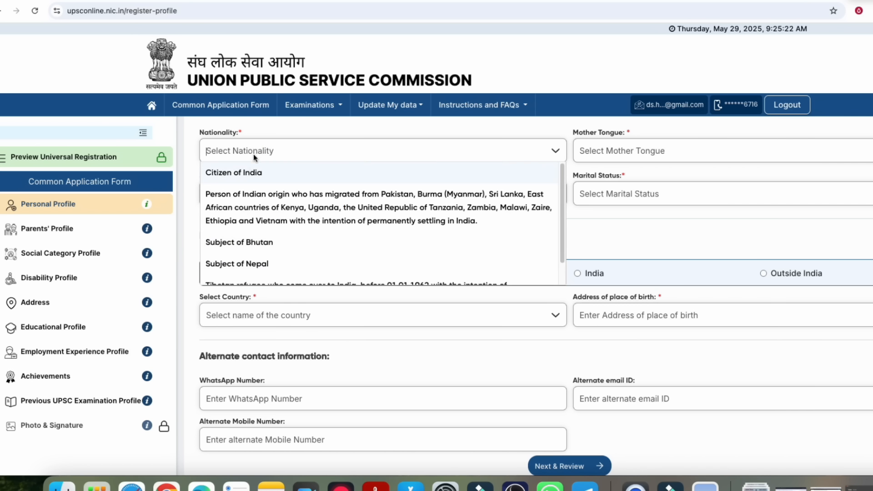
Step: Set nationality to Citizen of India and mother tongue to Hindi
left_click(243, 176)
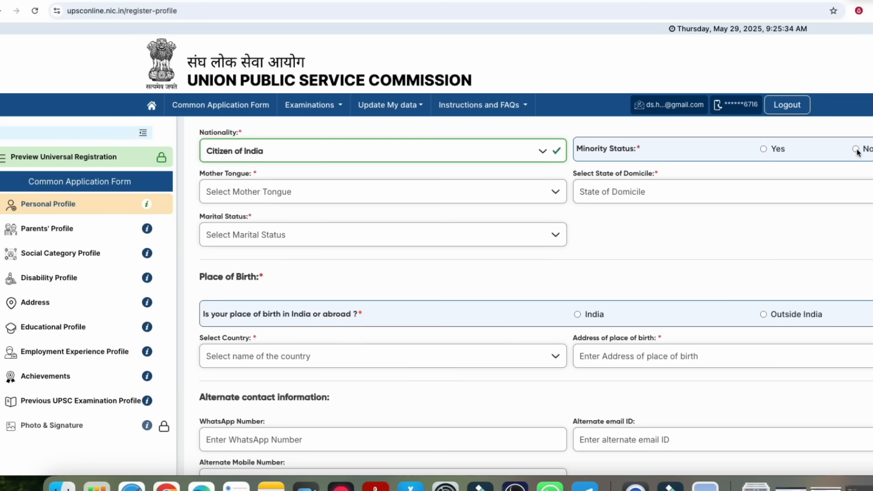
left_click(273, 190)
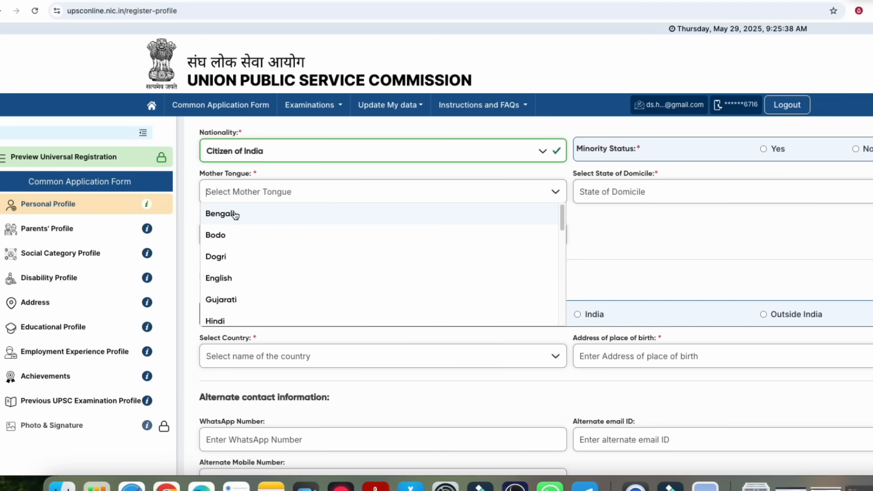
type("hin")
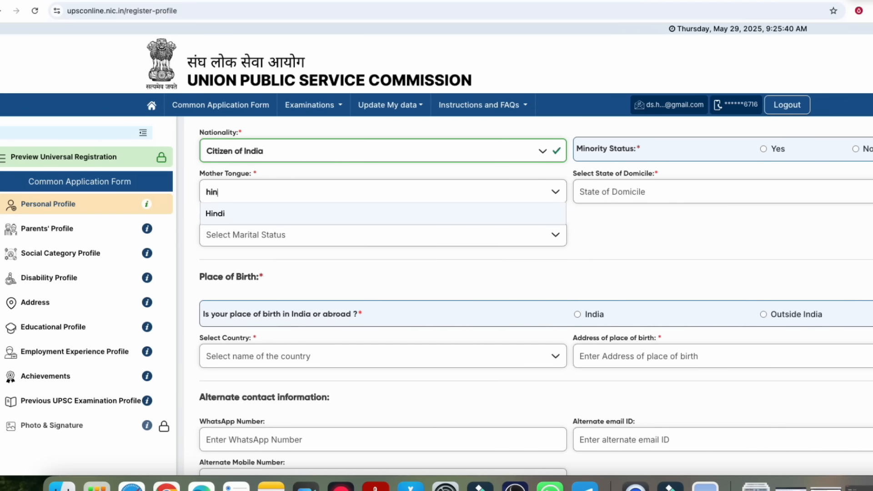
left_click(223, 215)
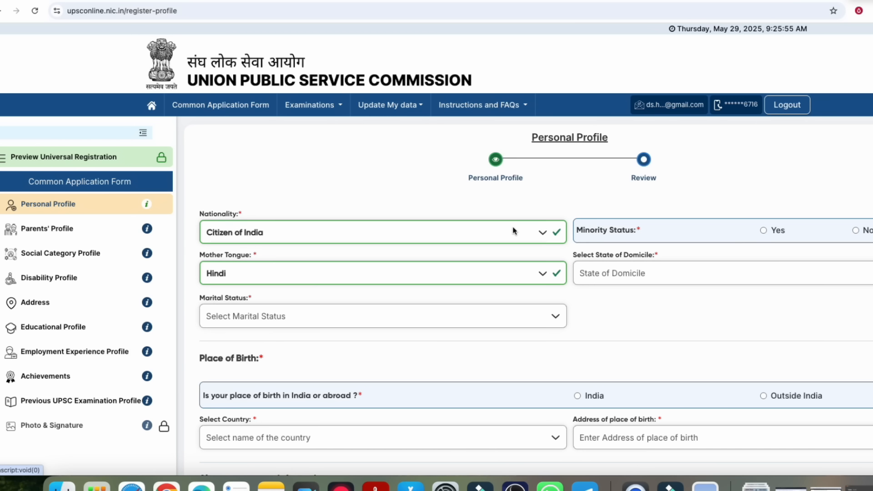
Step: Try Minority Status Yes and view the minority group list without choosing one
key("super+l")
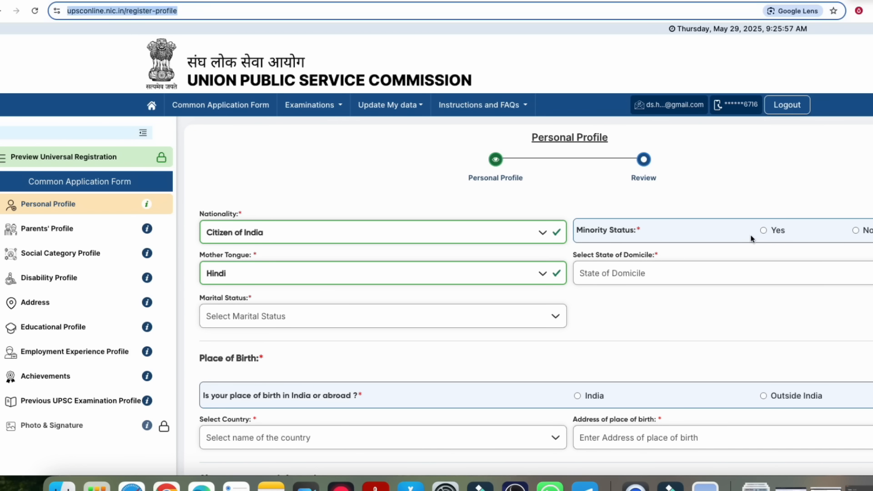
left_click(488, 236)
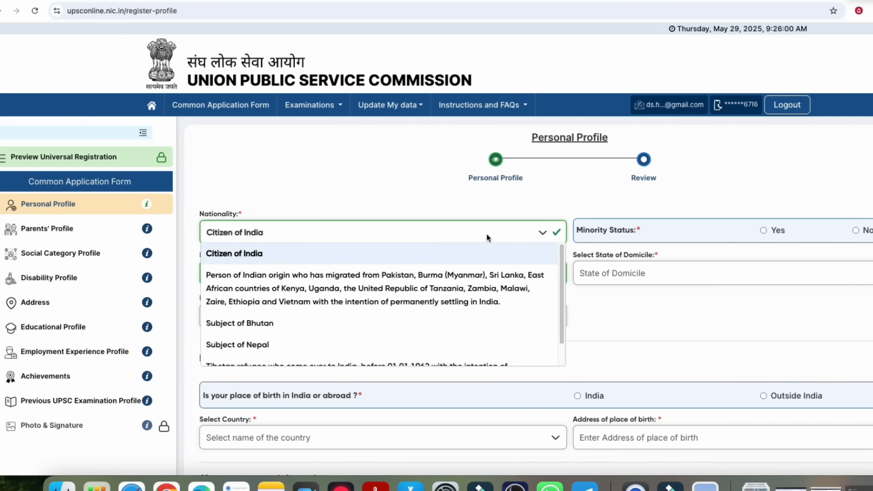
left_click(384, 172)
left_click(320, 232)
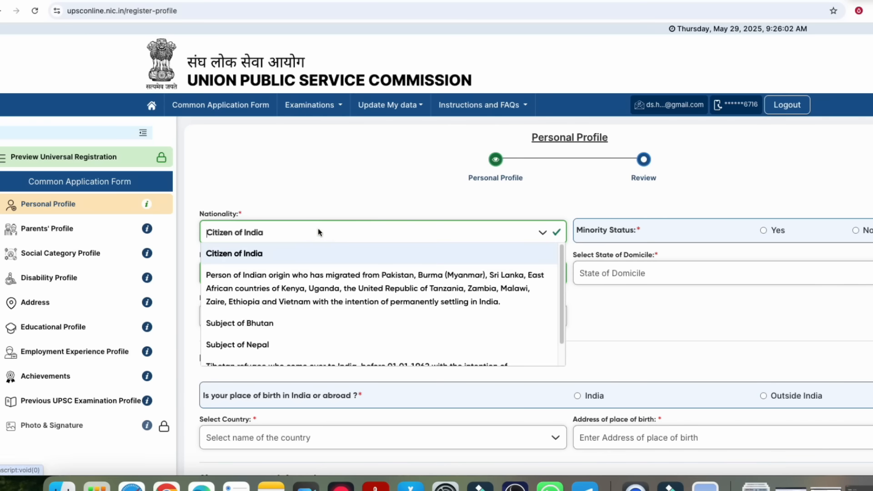
key("Tab")
key("Right")
key("Left")
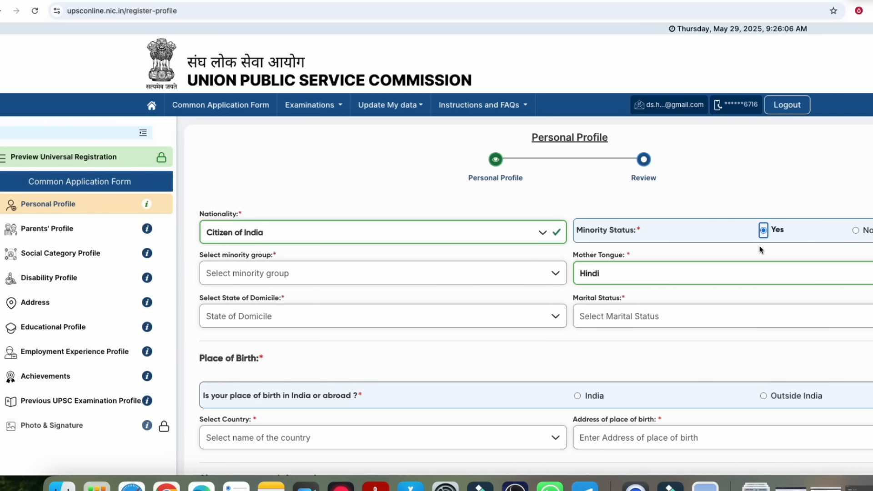
left_click(314, 272)
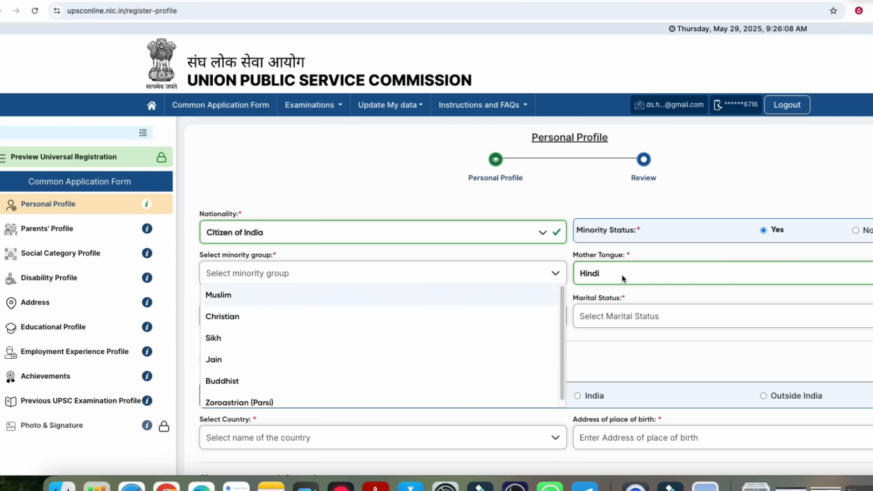
left_click(860, 234)
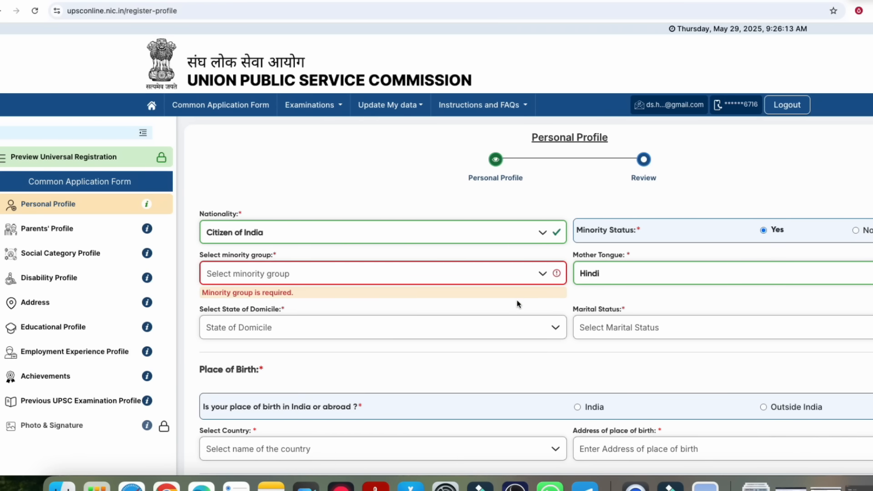
Step: Set Minority Status to No
scroll(518, 304, "down", 3)
scroll(518, 304, "up", 3)
left_click(473, 240)
key("Tab")
key("Right")
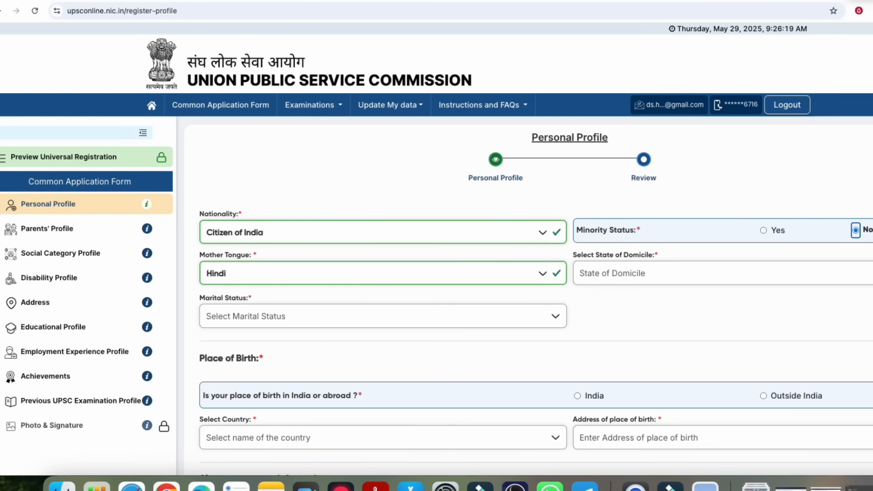
left_click(620, 278)
Step: Set State of Domicile to Bihar
key("super+l")
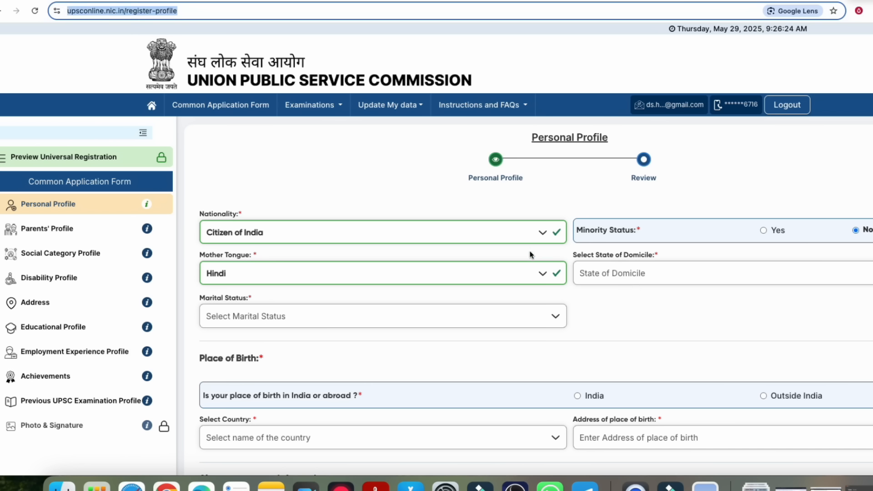
left_click(486, 275)
key("Tab")
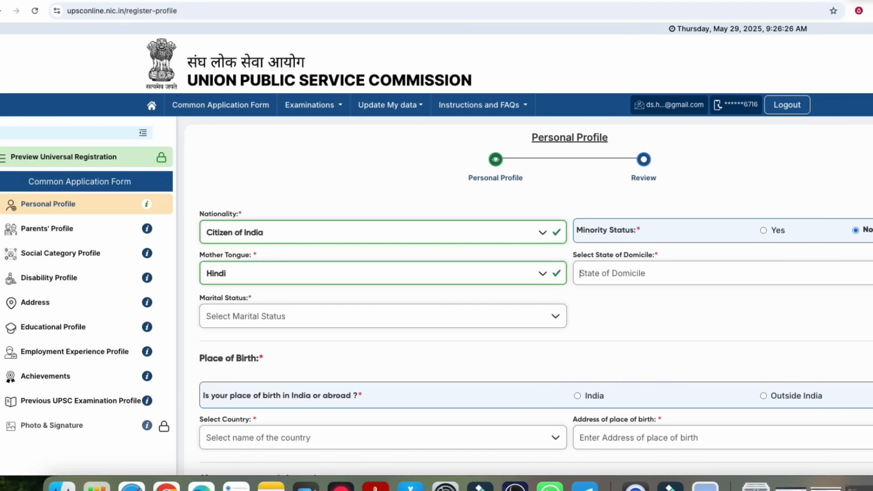
type("bihar")
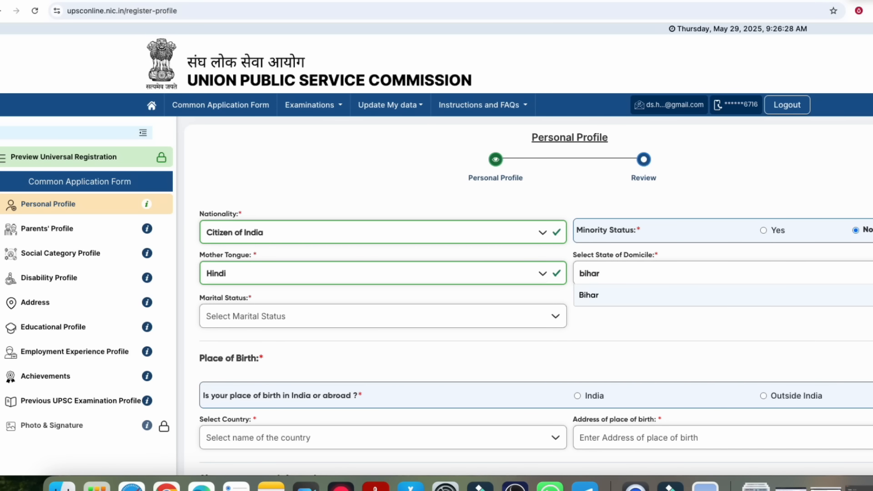
key("BackSpace")
key("BackSpace")
key("BackSpace")
key("BackSpace")
key("BackSpace")
type("BIHAR")
left_click(594, 298)
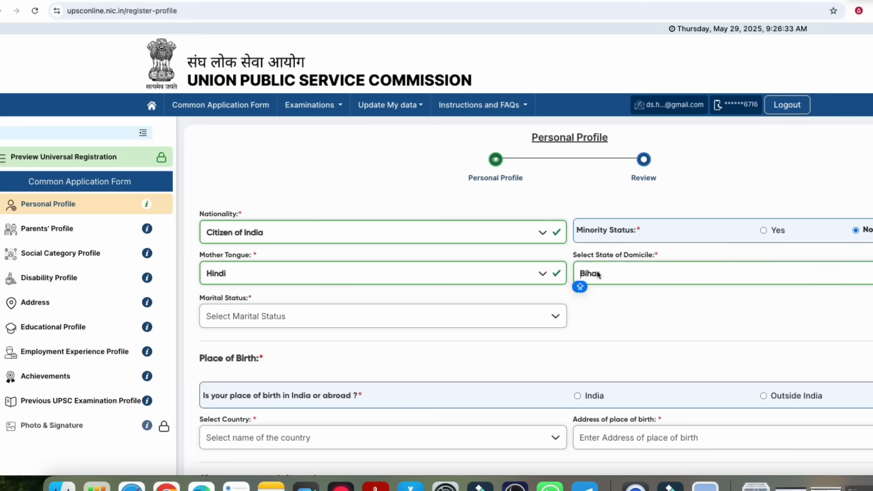
Step: Set Marital Status to Unmarried
scroll(239, 313, "down", 1)
left_click(246, 286)
left_click(236, 349)
scroll(339, 312, "down", 1)
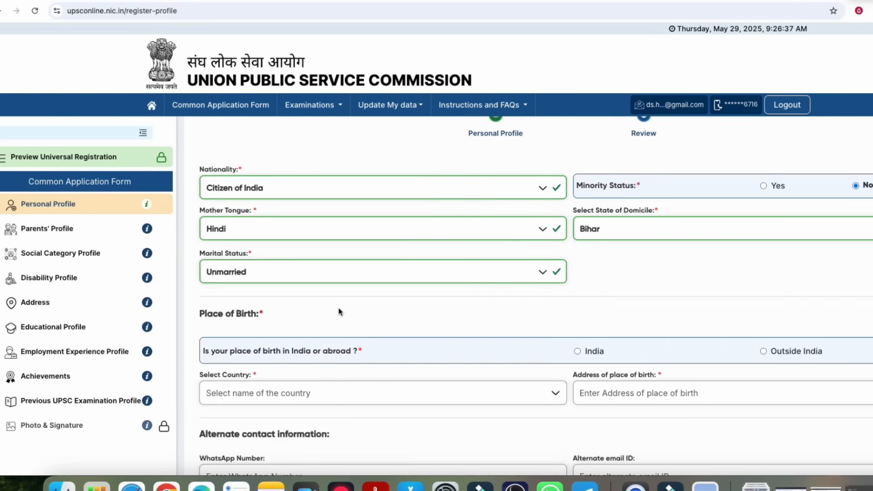
scroll(339, 312, "down", 3)
scroll(270, 252, "down", 1)
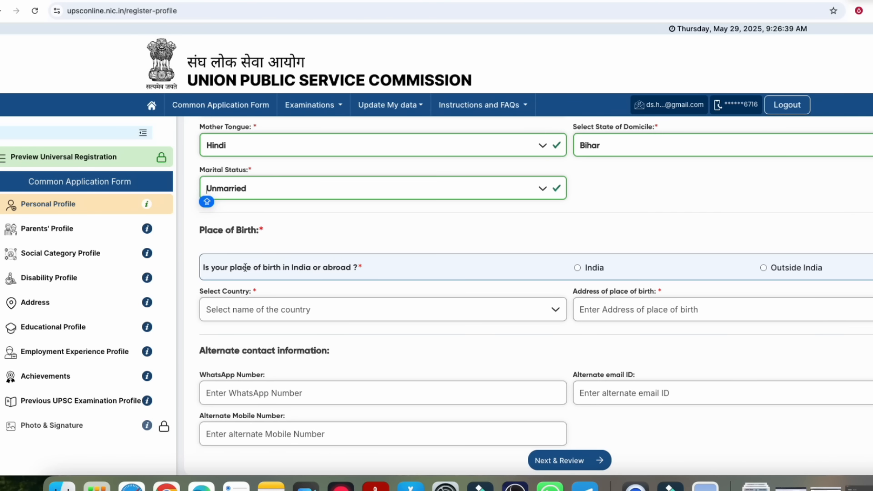
Step: Set the place of birth to India, state Bihar, and try Gopalganj as the district
left_click(577, 268)
scroll(454, 305, "down", 3)
left_click(268, 232)
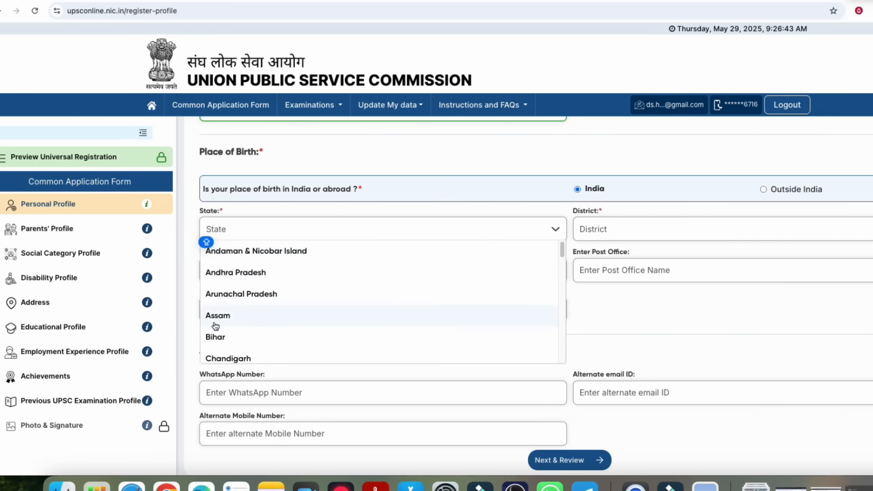
left_click(215, 337)
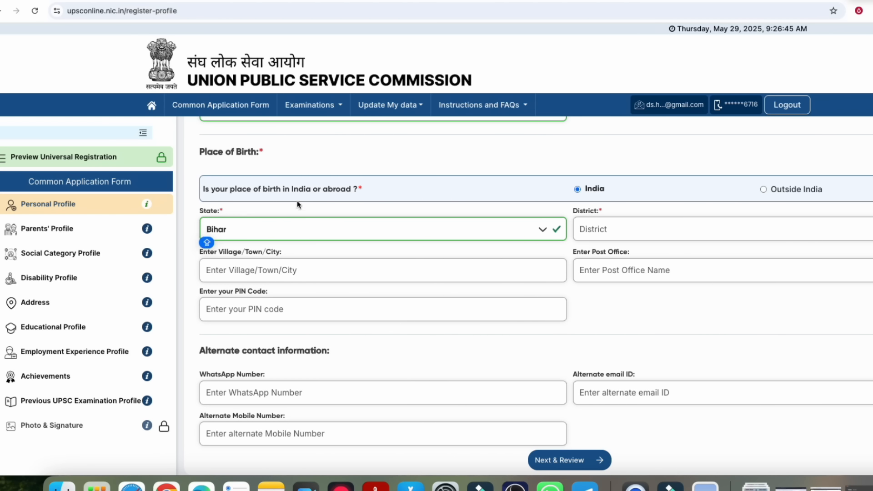
left_click(616, 234)
left_click(502, 228)
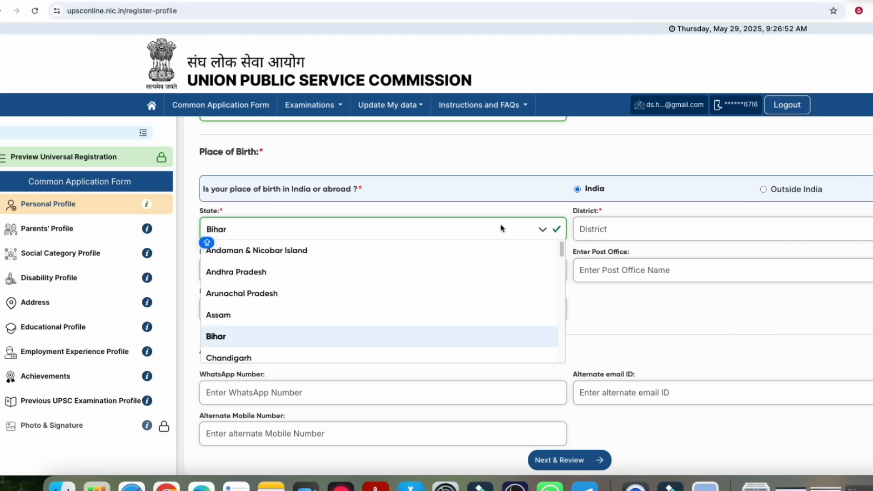
key("Tab")
type("GO")
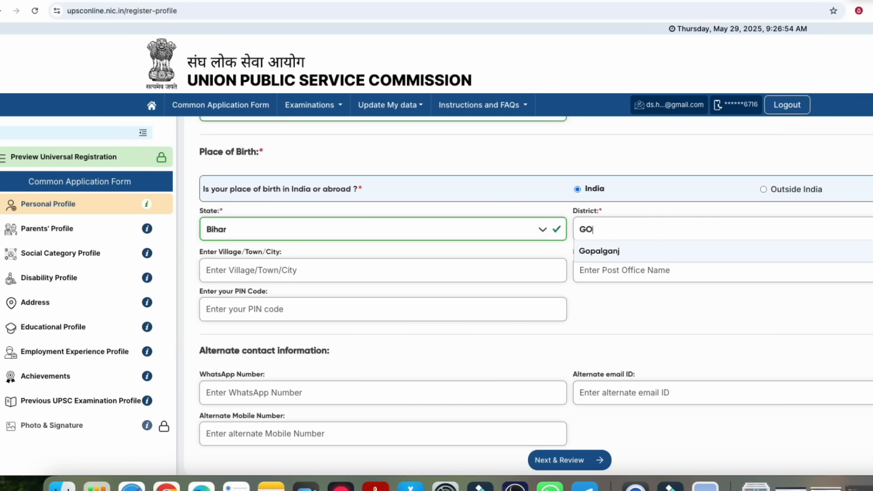
type("P")
left_click(623, 251)
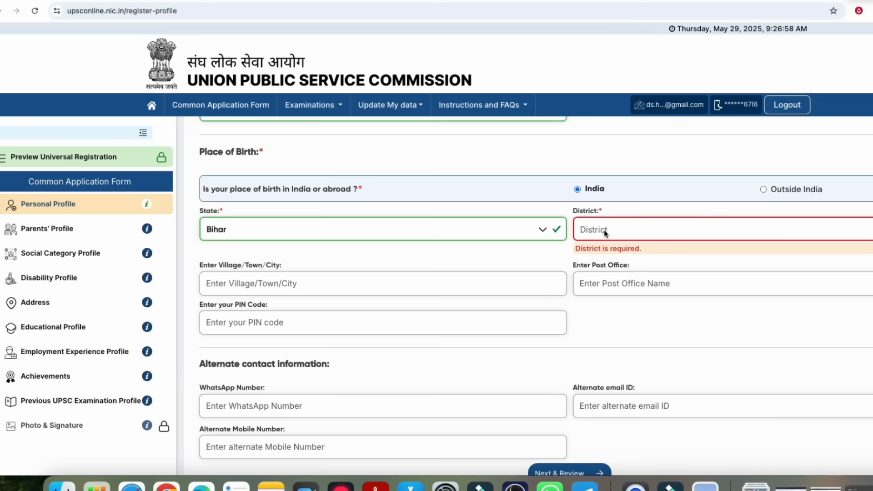
key("Tab")
Step: Move through the birth village, PIN code, WhatsApp and alternate mobile fields, leaving them blank
left_click(262, 281)
scroll(455, 298, "down", 1)
left_click(268, 311)
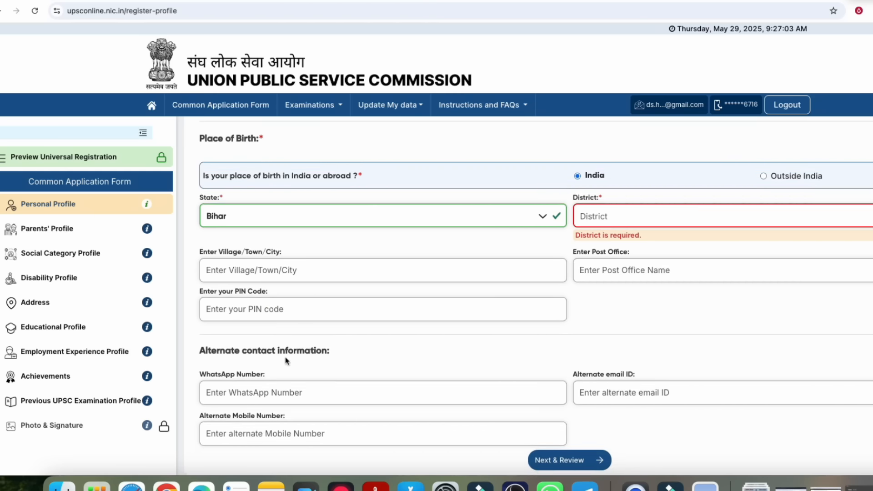
left_click_drag(237, 359, 293, 354)
left_click(296, 360)
left_click(259, 392)
left_click(588, 393)
left_click(251, 433)
left_click_drag(225, 353, 311, 353)
left_click(304, 356)
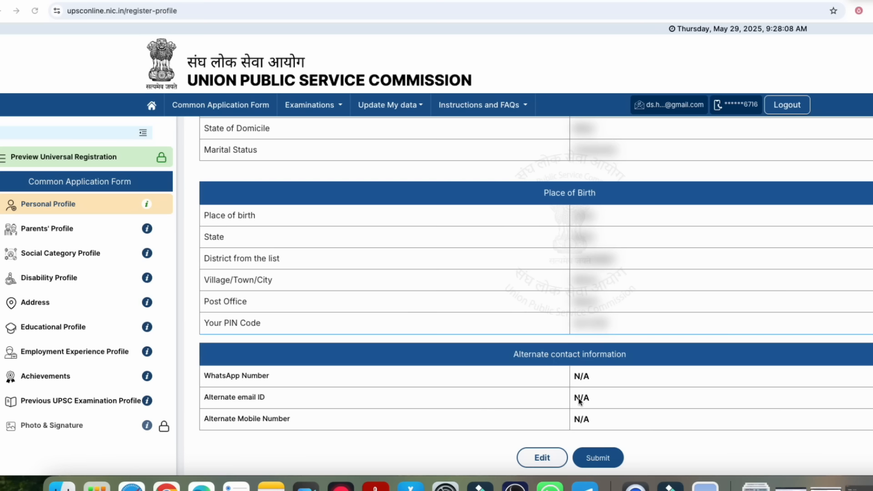
Step: Submit the reviewed Personal Profile, confirm with Yes, and acknowledge the Success message
left_click(598, 458)
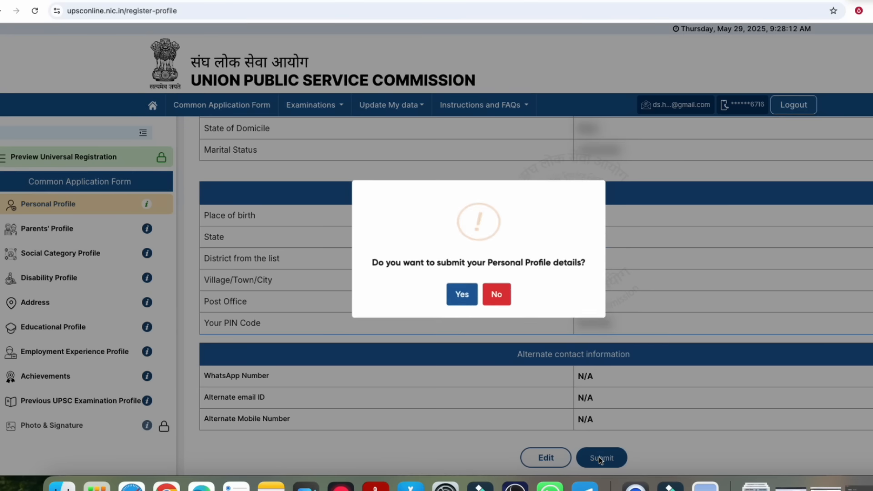
left_click(462, 296)
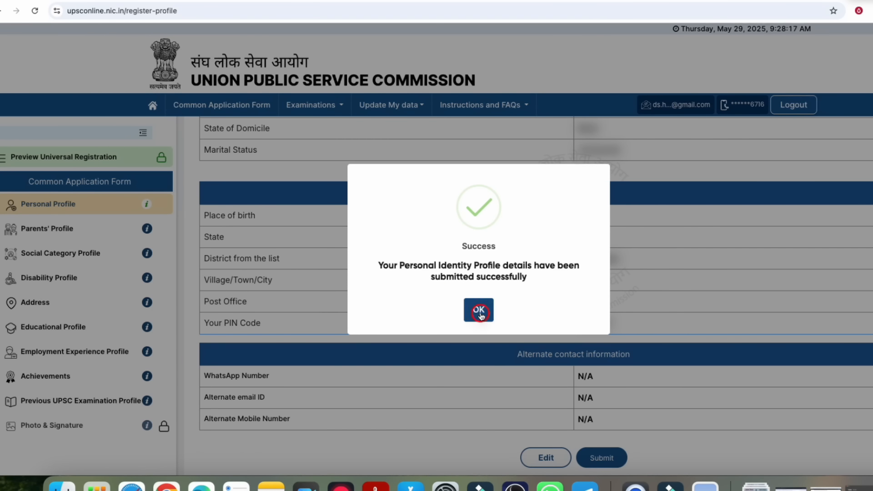
left_click(479, 310)
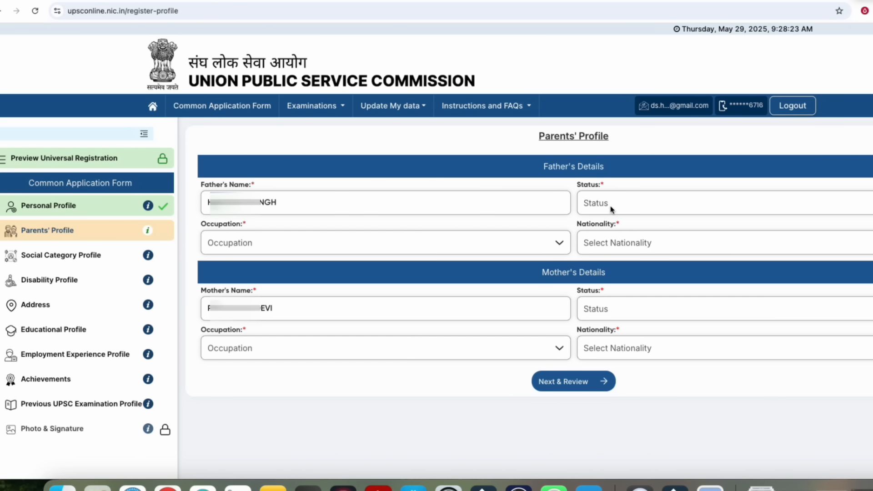
Step: Set the father as Alive, Self Employed, and Citizen of India
left_click(621, 203)
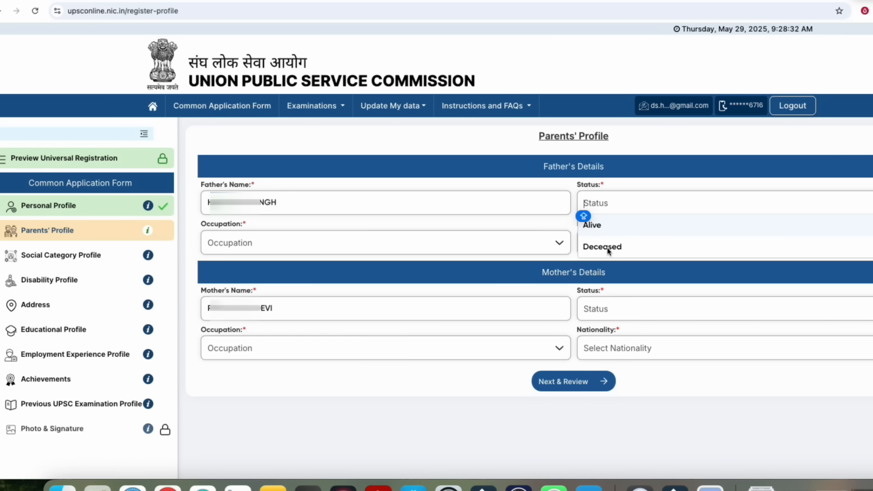
left_click(675, 228)
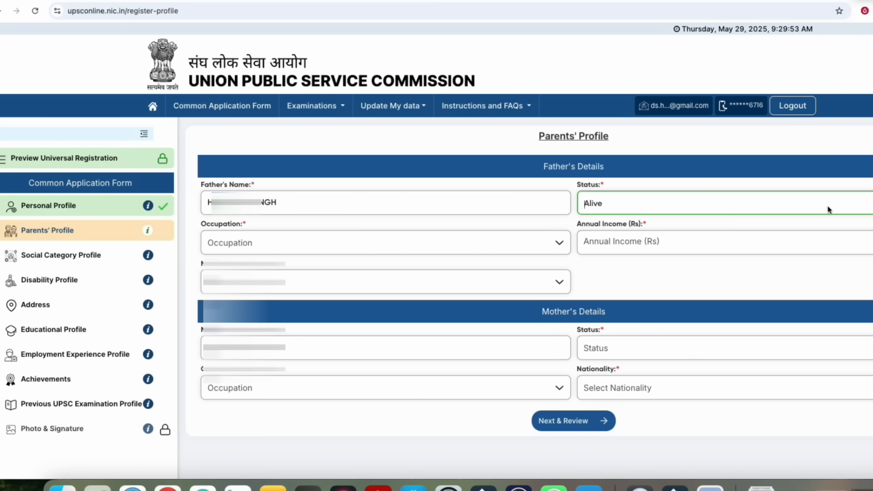
left_click(585, 204)
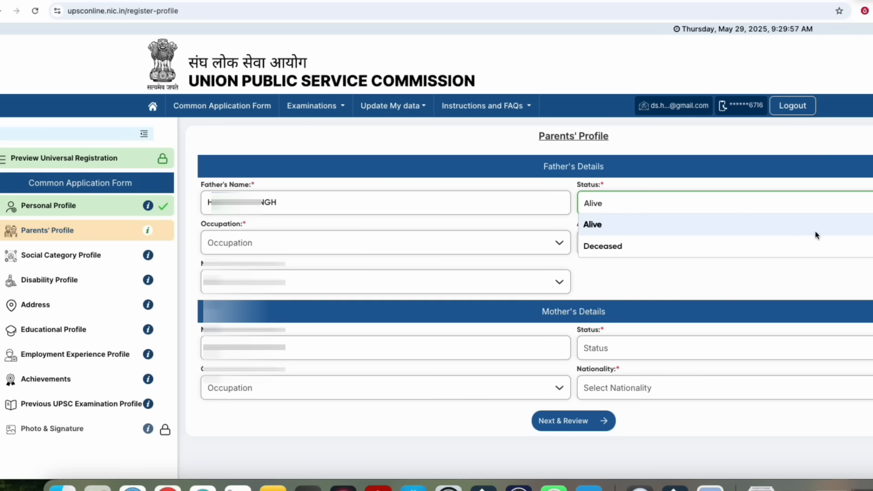
left_click(300, 242)
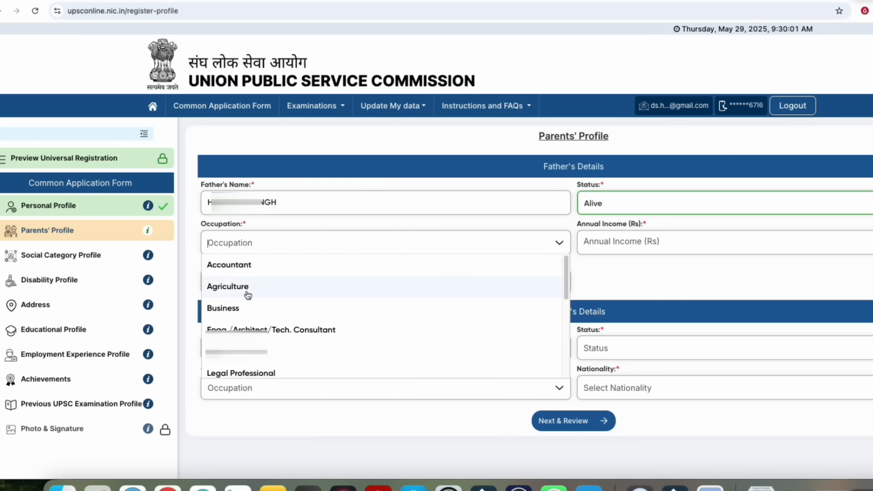
scroll(269, 331, "down", 6)
scroll(267, 326, "up", 6)
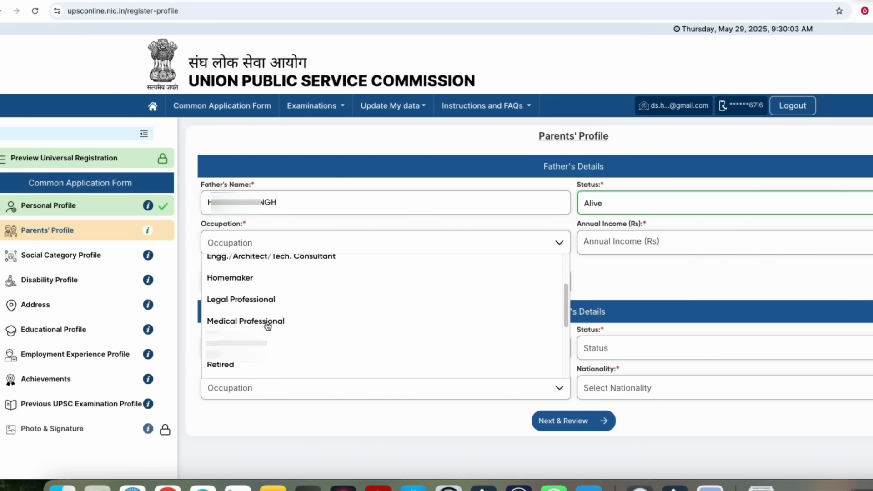
scroll(254, 309, "down", 5)
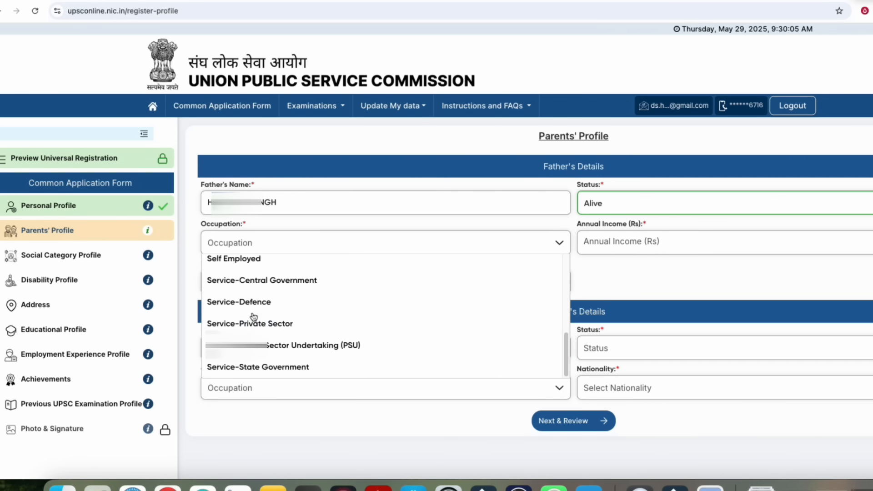
scroll(252, 298, "up", 1)
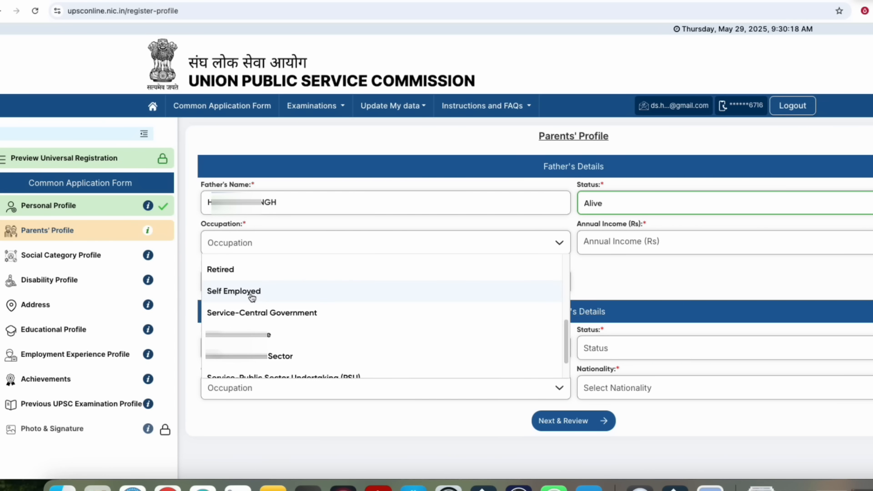
left_click(253, 298)
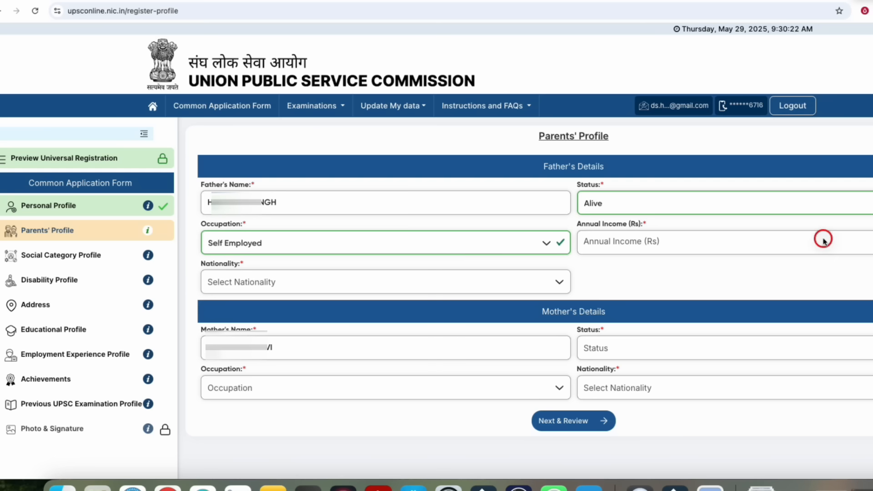
left_click(247, 281)
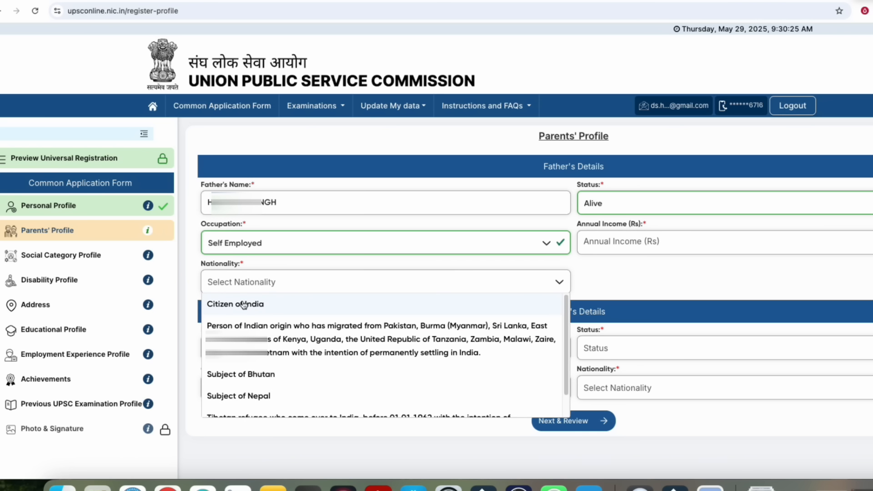
left_click(240, 302)
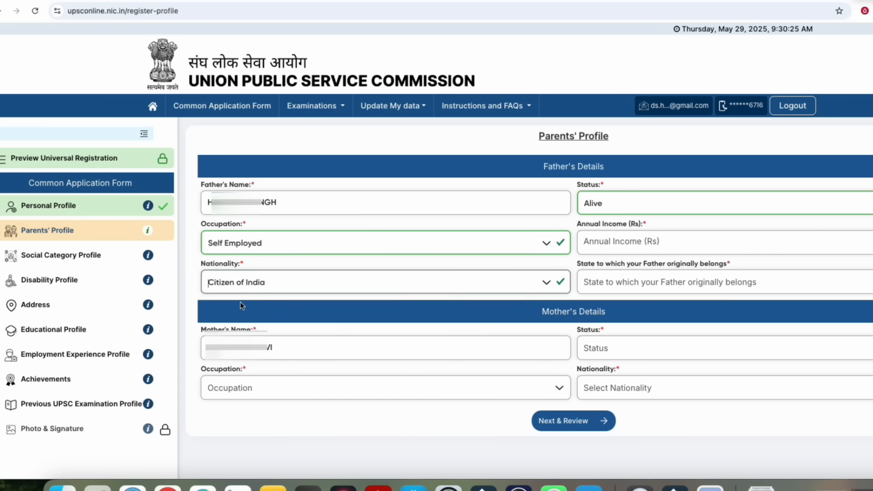
left_click(646, 283)
left_click(741, 284)
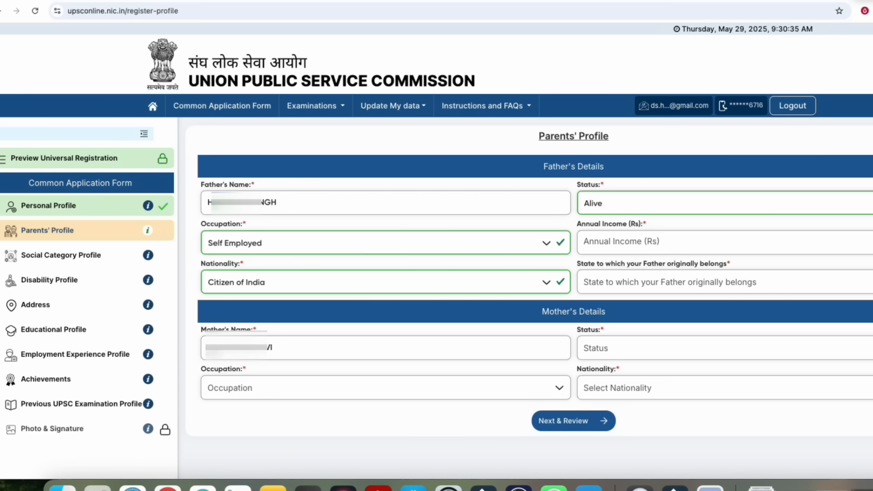
Step: Set the mother as Alive, occupation Agriculture, Citizen of India, with original state Bihar
left_click(594, 354)
left_click(598, 371)
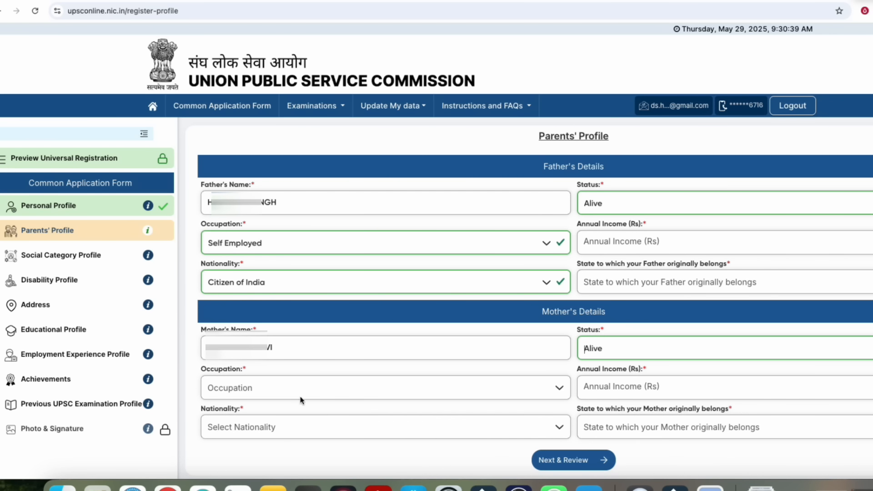
left_click(264, 392)
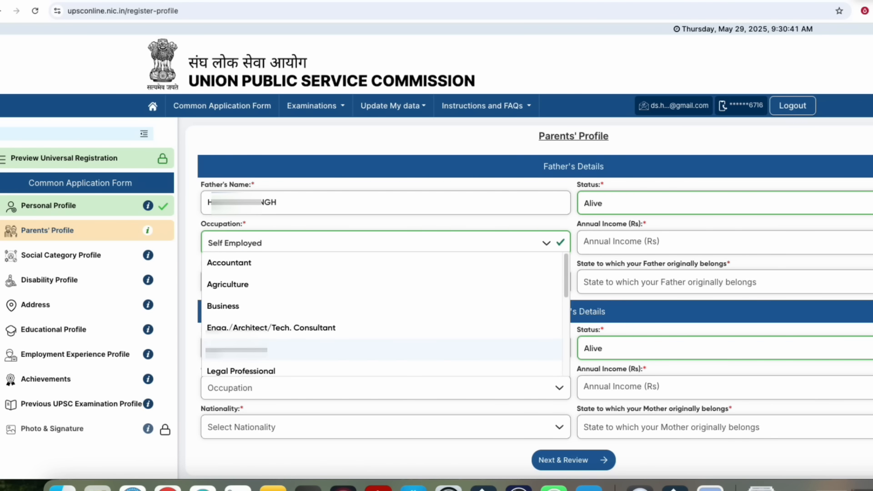
scroll(247, 306, "down", 1)
scroll(249, 303, "up", 1)
left_click(238, 291)
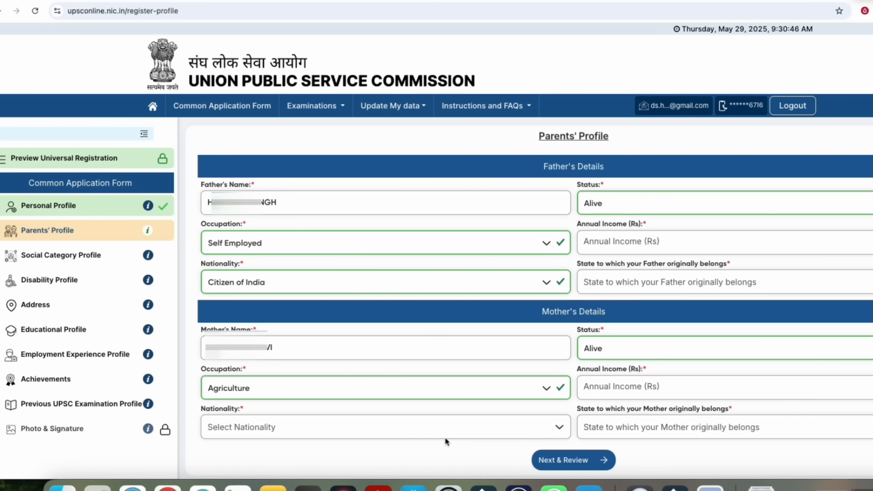
left_click(249, 435)
left_click(239, 318)
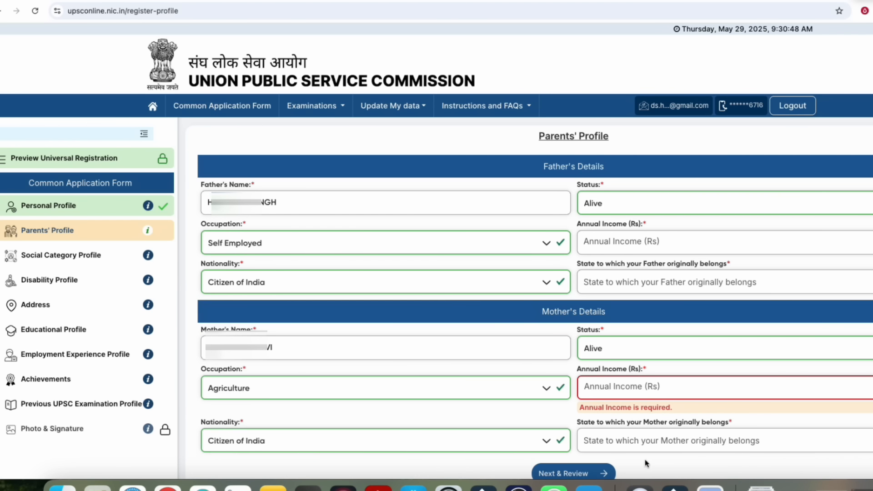
left_click(637, 445)
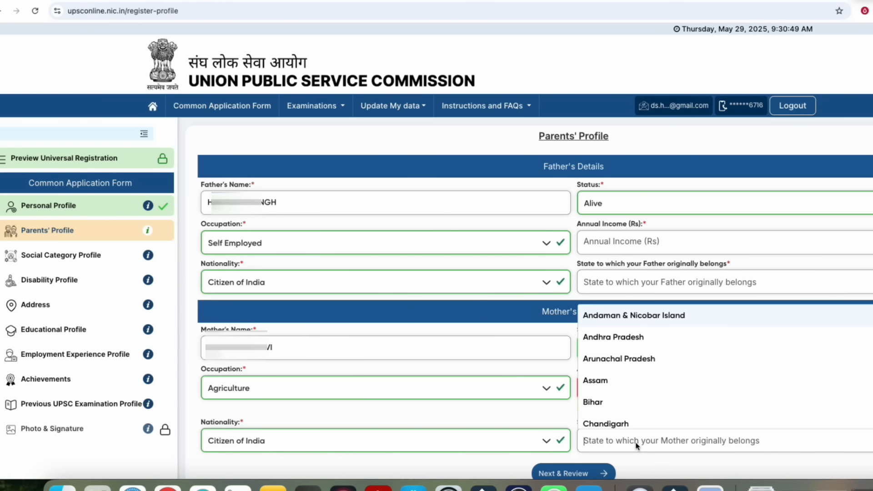
left_click(597, 403)
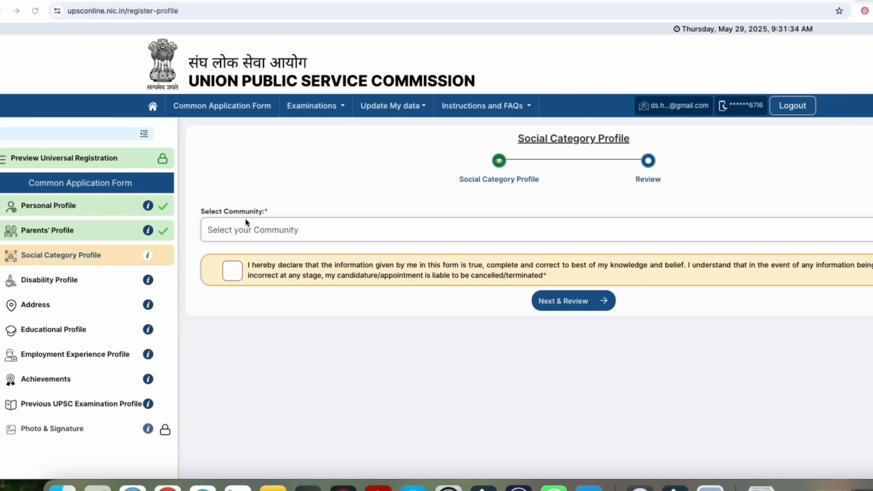
Step: Choose OBC as the community and answer No to belonging to the creamy layer
left_click(293, 234)
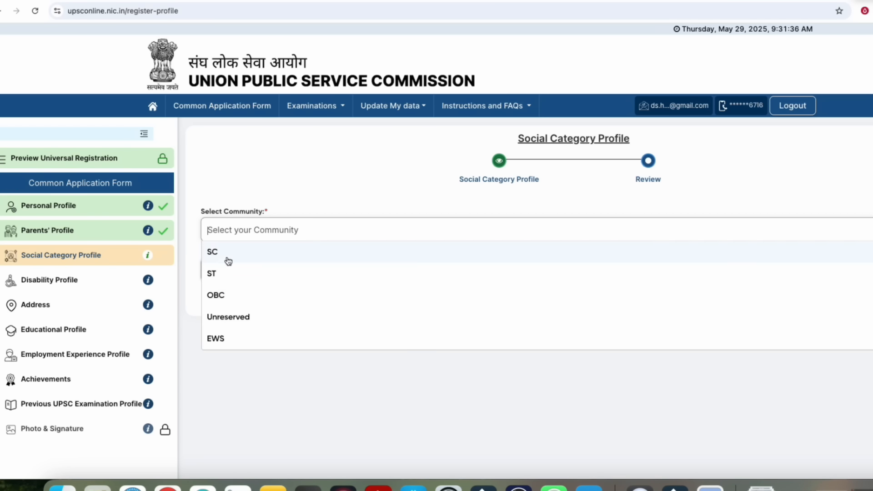
left_click(230, 295)
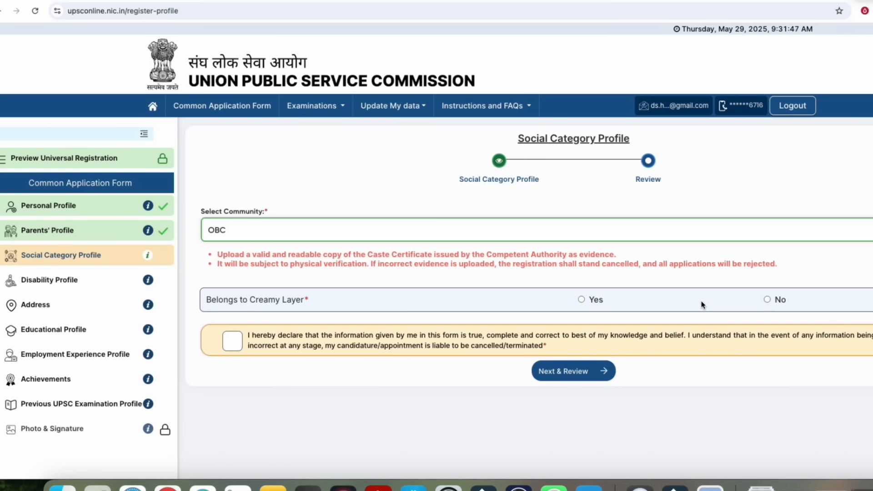
left_click(453, 229)
left_click(453, 230)
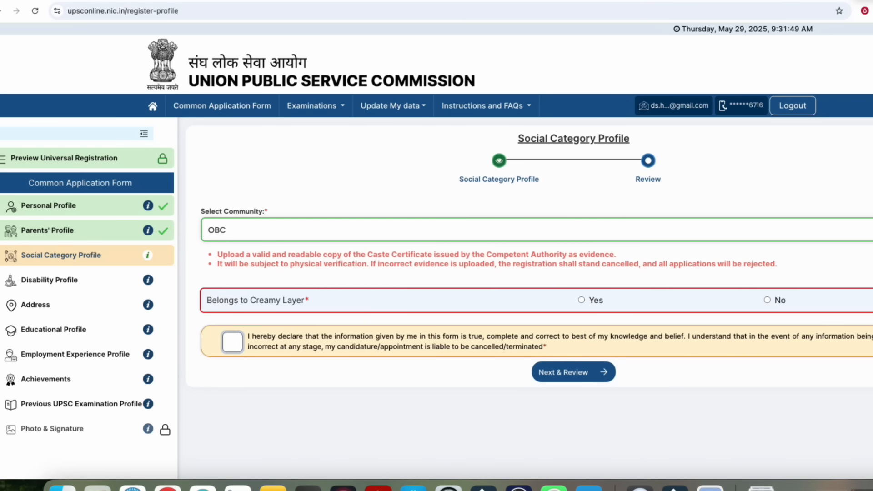
key("shift+Tab")
key("space")
Step: Leave the certificate number and issuing authority address fields empty for now
scroll(498, 328, "down", 3)
left_click(236, 227)
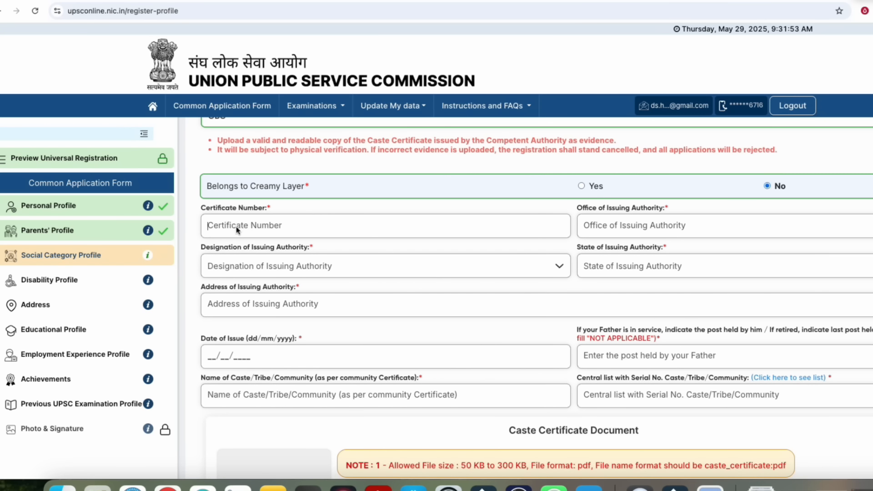
left_click(613, 229)
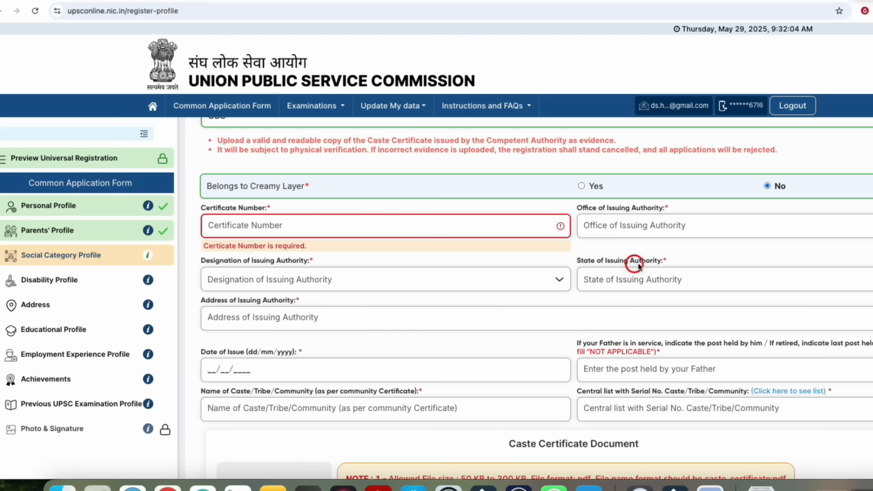
left_click_drag(224, 300, 252, 301)
left_click(245, 317)
scroll(245, 318, "down", 1)
left_click(228, 330)
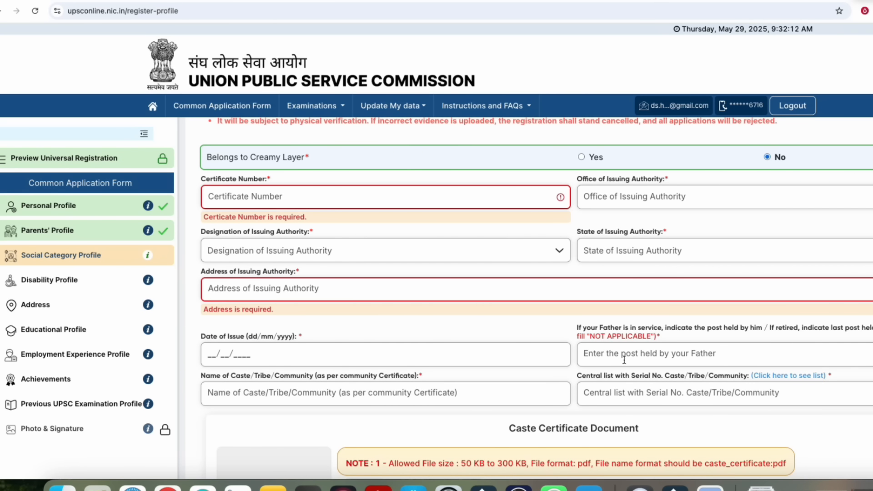
Step: Pass over the caste name, central list serial number and father's post fields without filling them
scroll(663, 363, "down", 3)
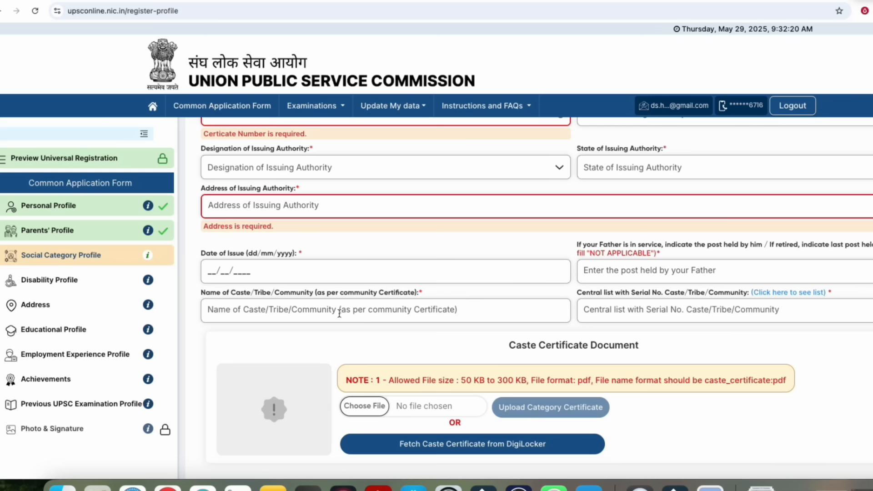
left_click_drag(229, 296, 281, 296)
left_click(264, 310)
left_click(697, 295)
left_click(627, 310)
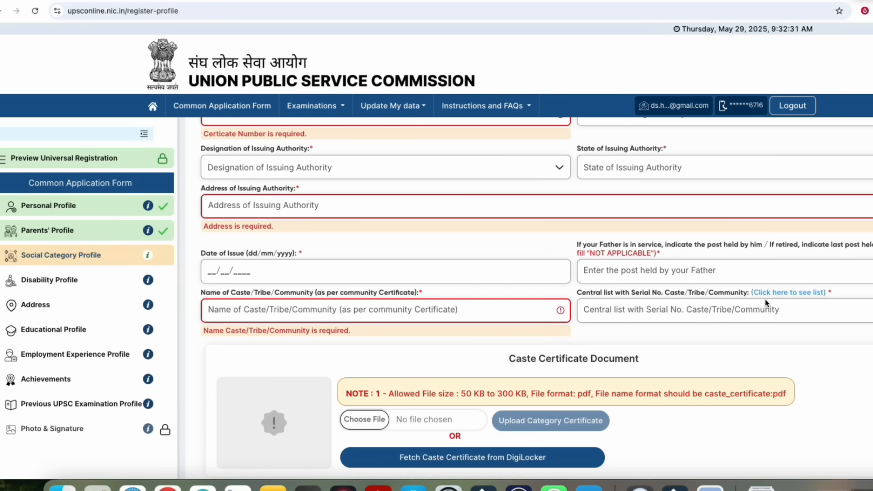
scroll(765, 305, "down", 1)
left_click(600, 268)
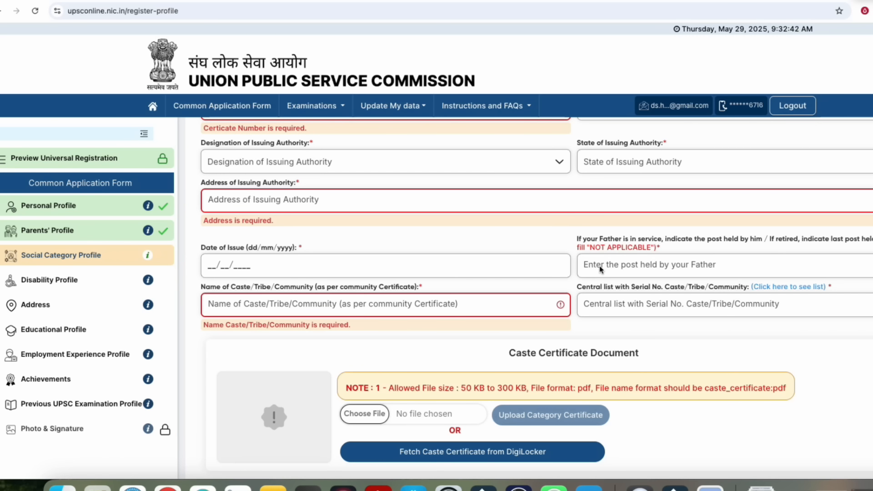
scroll(447, 364, "down", 4)
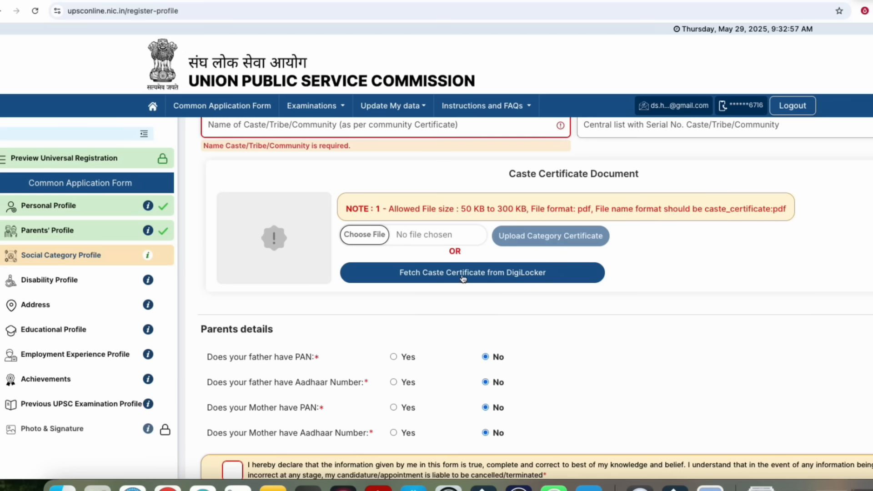
scroll(467, 279, "up", 8)
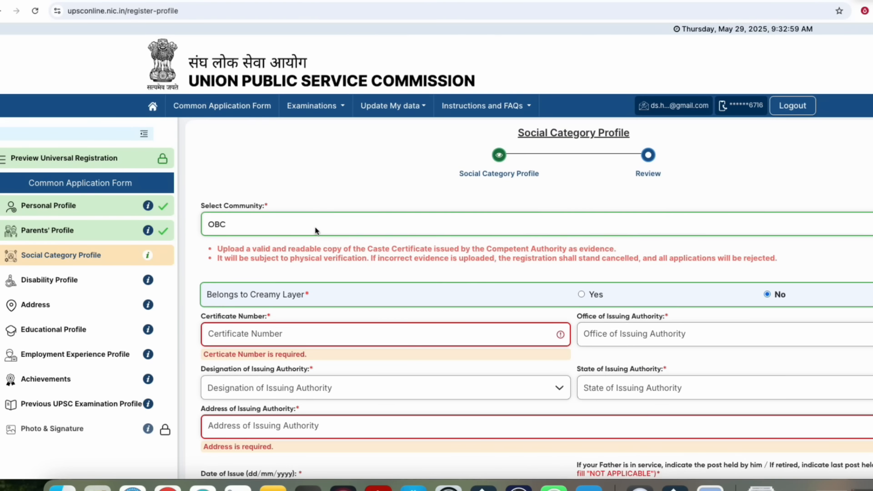
Step: After reviewing the form with OBC selected, switch the Select Community choice to ST
left_click(315, 229)
left_click(345, 197)
scroll(550, 293, "down", 1)
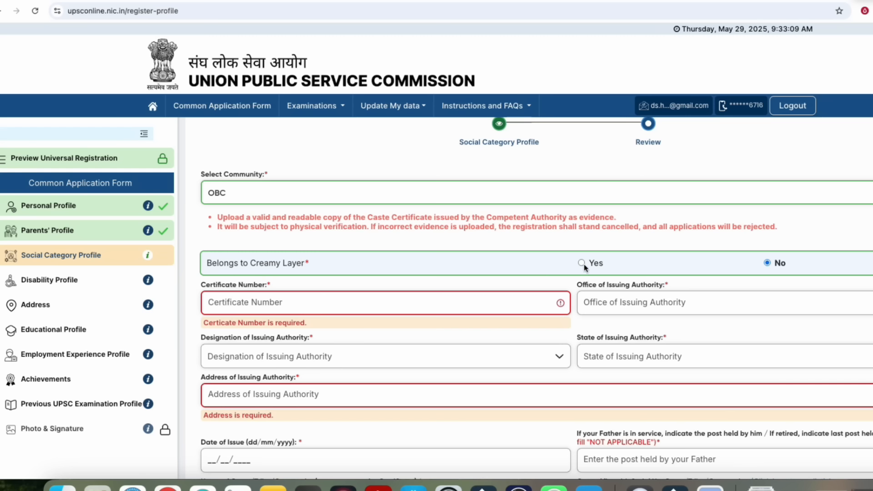
scroll(468, 331, "down", 3)
scroll(442, 335, "up", 2)
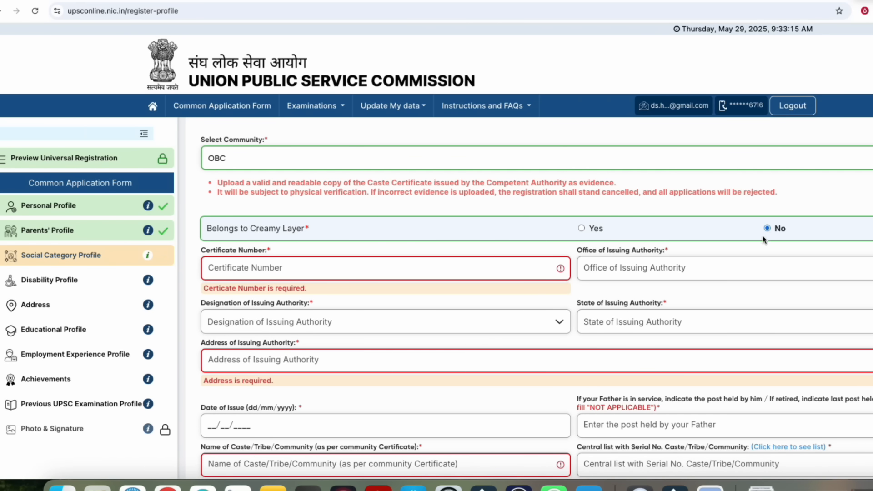
scroll(485, 353, "up", 2)
scroll(419, 318, "down", 3)
scroll(416, 304, "up", 1)
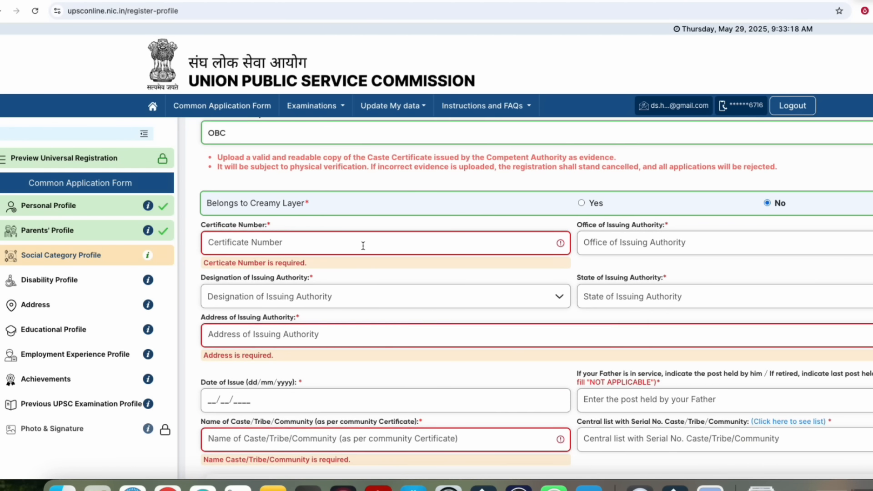
scroll(387, 287, "down", 3)
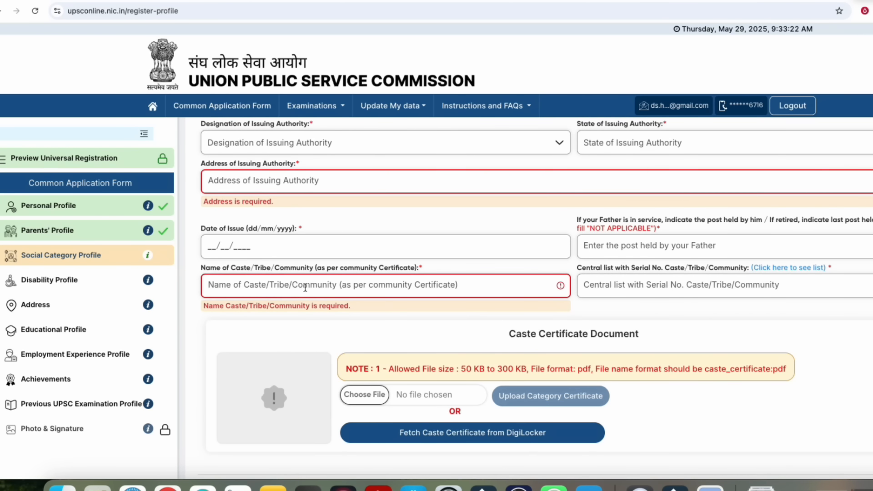
scroll(305, 288, "up", 5)
left_click(245, 225)
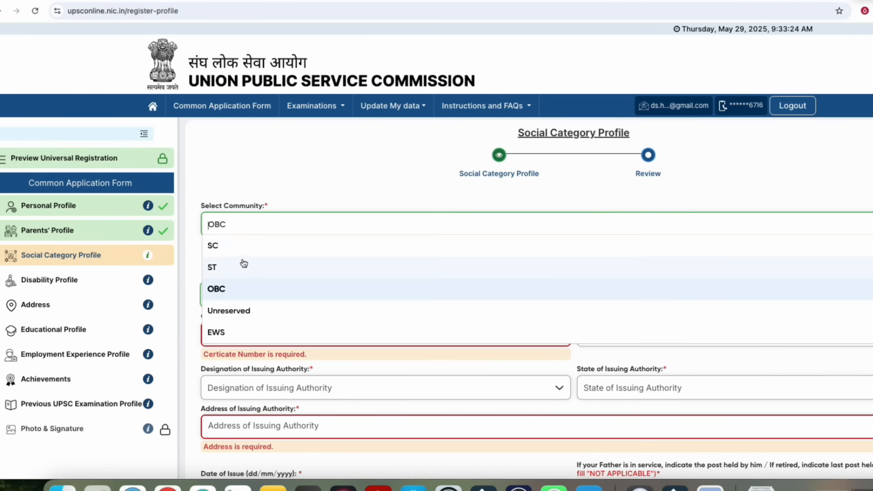
left_click(231, 268)
scroll(263, 260, "down", 3)
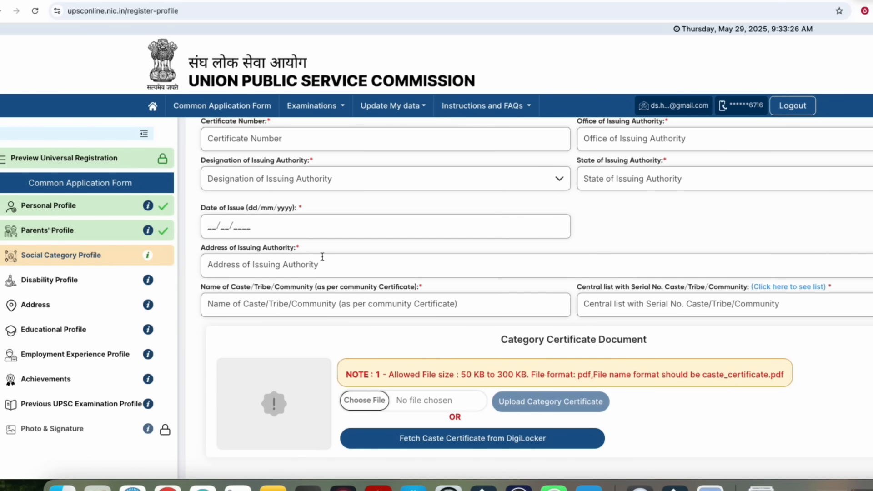
scroll(322, 257, "up", 2)
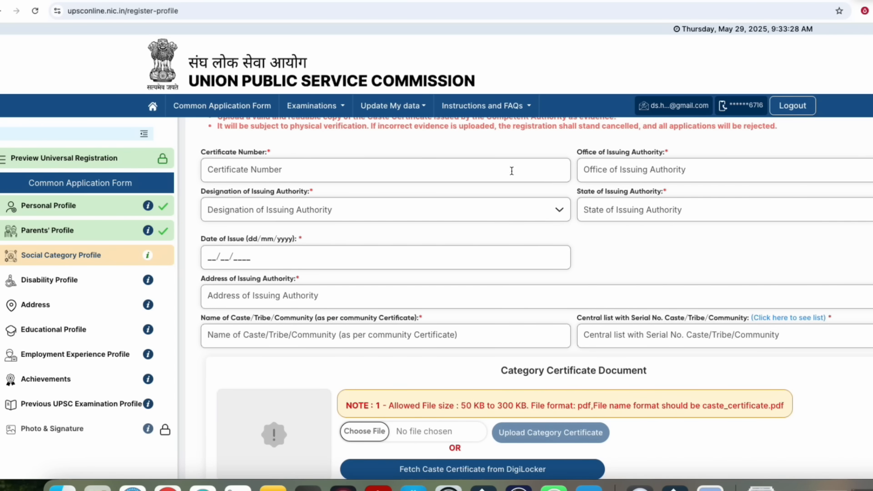
Step: Choose 'Deputy Revenue officer not below the rank of Tehsildar' as the issuing authority designation
left_click(278, 208)
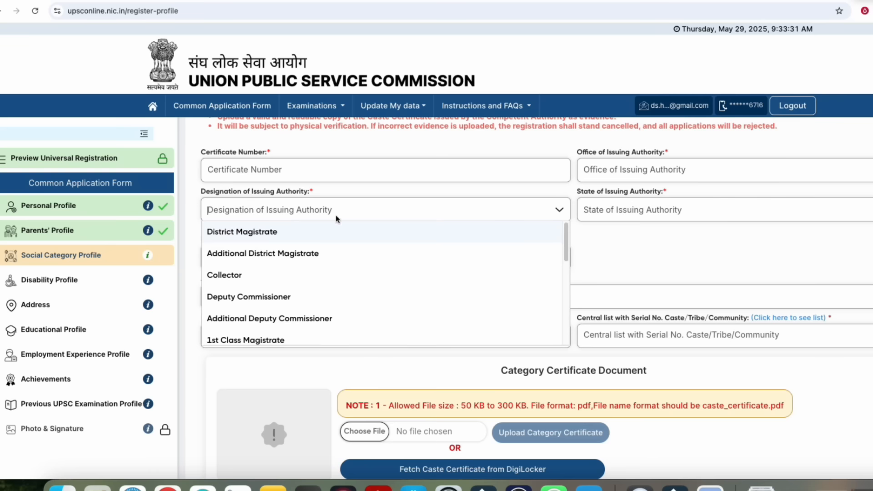
left_click(619, 217)
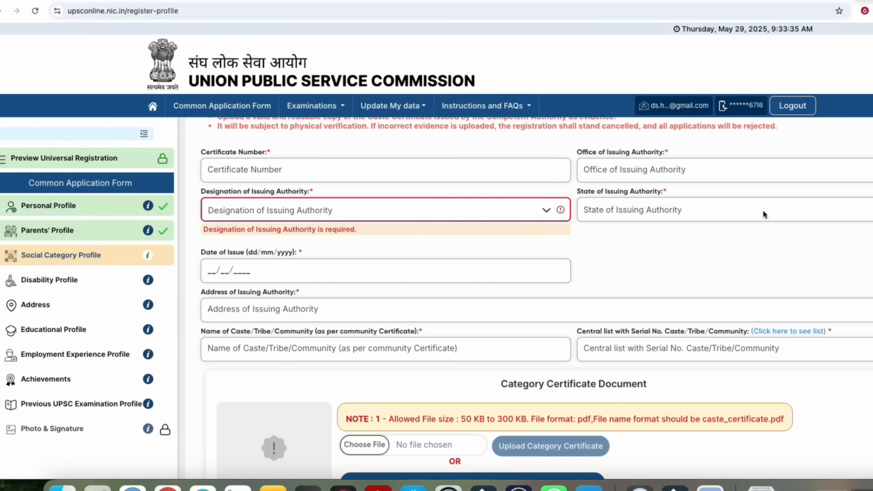
left_click(460, 210)
scroll(293, 294, "down", 5)
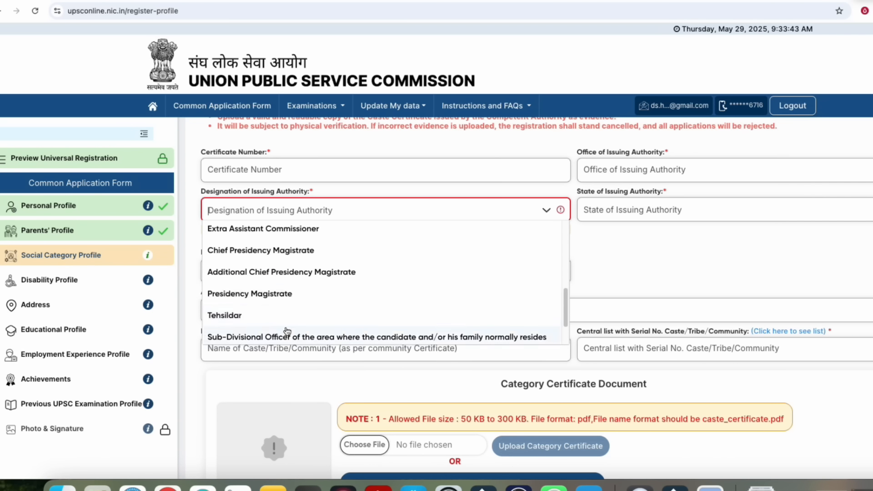
scroll(318, 314, "down", 1)
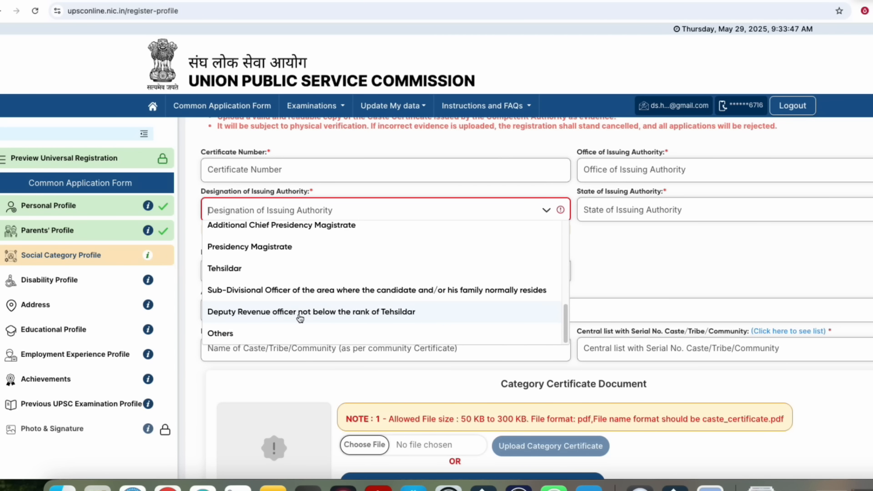
left_click(350, 316)
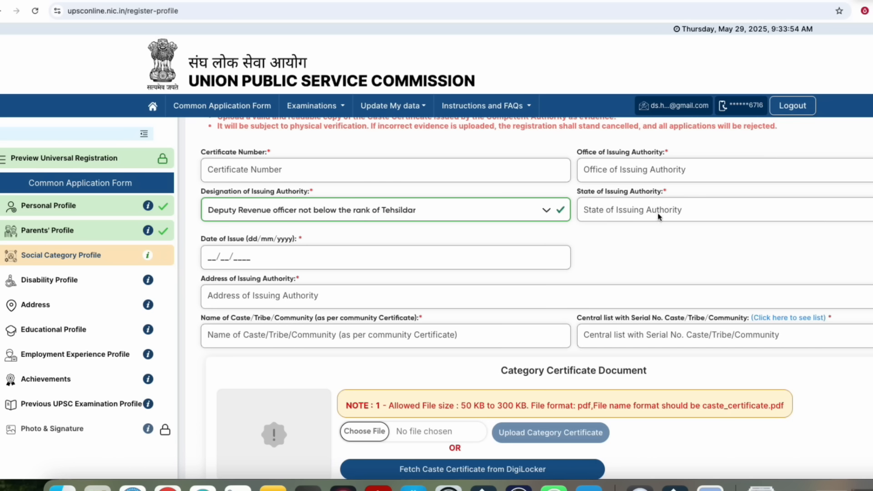
Step: Leave the issuing authority address empty and select the central list serial number field
left_click_drag(225, 280, 283, 283)
left_click(234, 300)
left_click(262, 335)
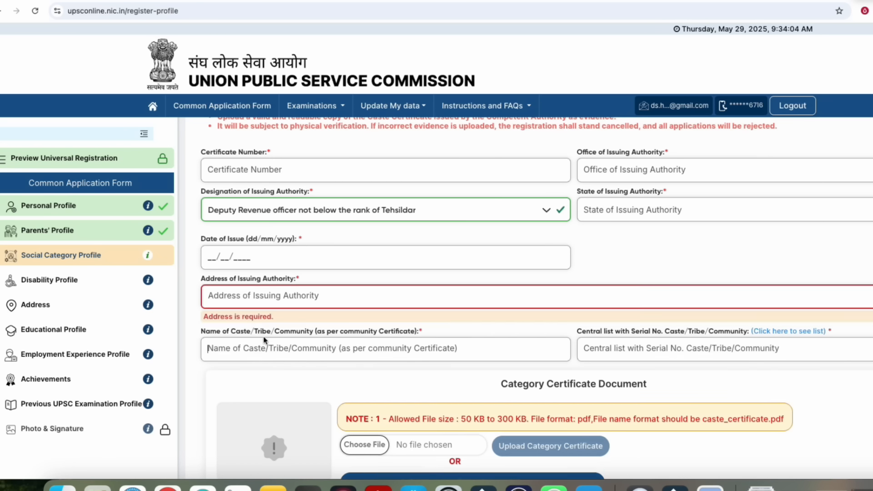
left_click(624, 353)
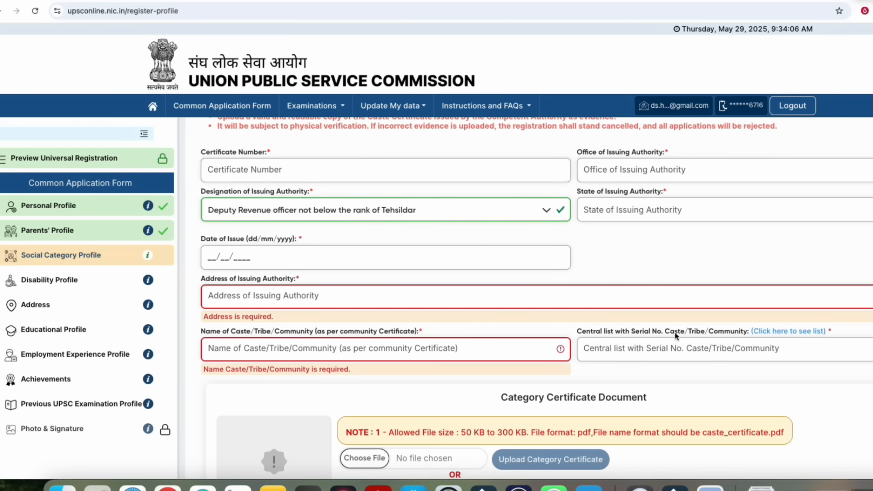
Step: Open the Scheduled Tribes central list PDF at 150% and highlight Bagata, Bhil and Chenchu
left_click(785, 337)
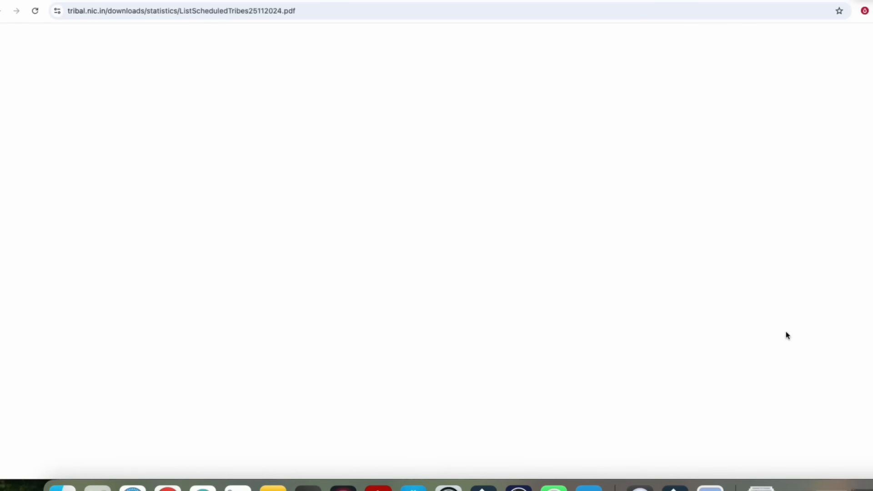
left_click(504, 40)
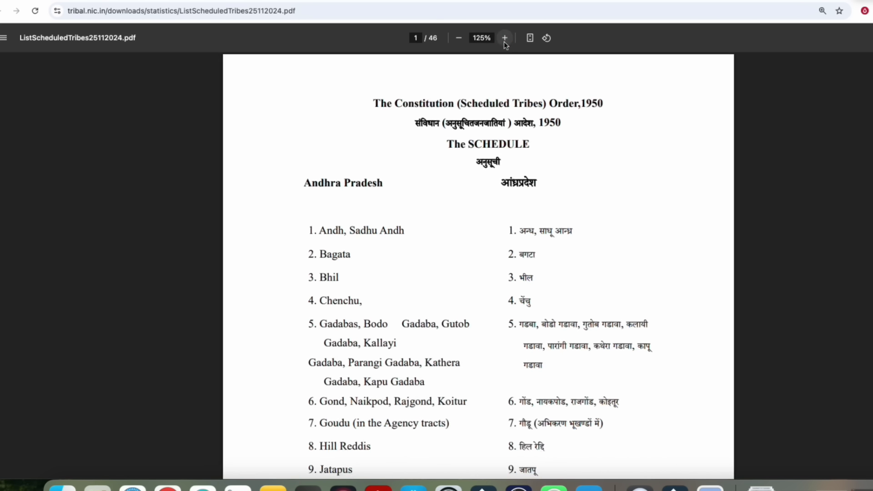
left_click(503, 39)
left_click_drag(283, 266, 391, 273)
left_click_drag(284, 301, 330, 300)
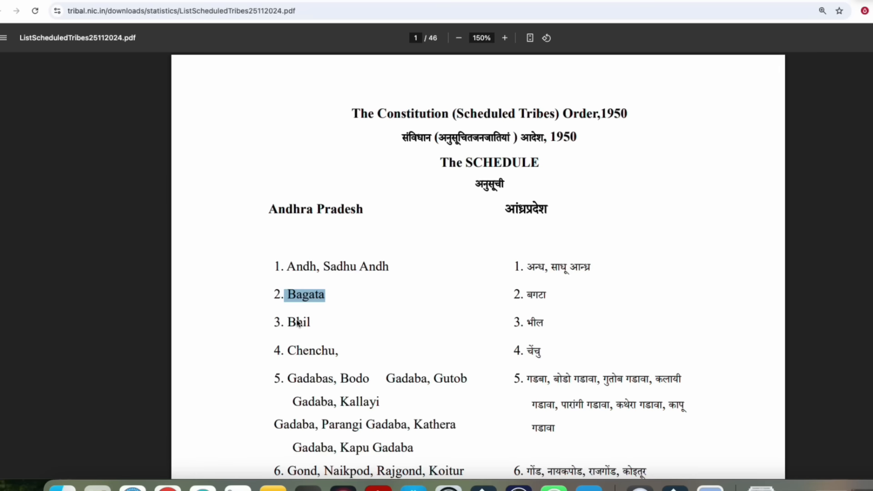
left_click_drag(286, 322, 315, 323)
left_click_drag(287, 350, 370, 358)
Step: Scroll further through the tribe list, then return to the UPSC registration form
scroll(539, 323, "down", 20)
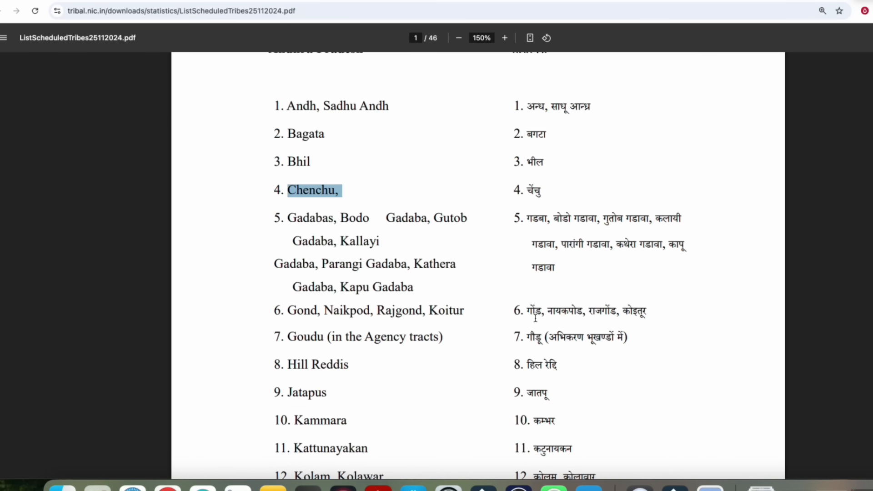
scroll(539, 323, "down", 20)
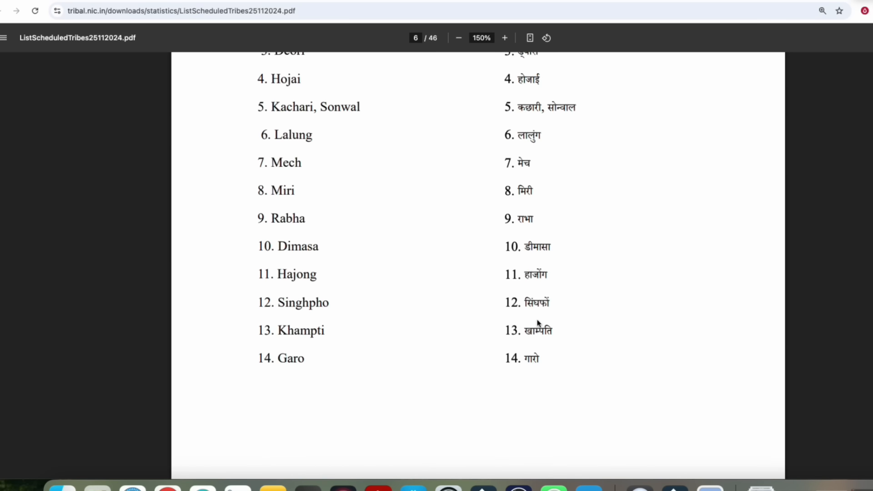
left_click(205, 0)
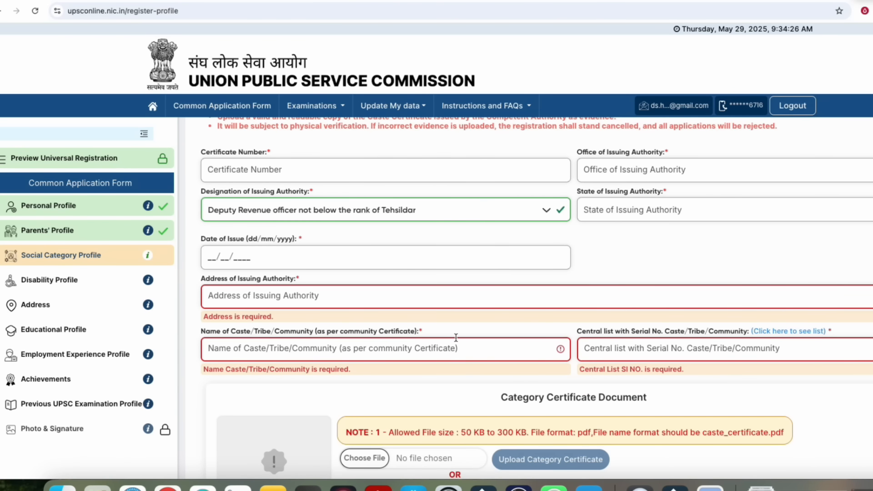
Step: Change the community from ST to EWS and look over the resulting fields
scroll(459, 336, "down", 3)
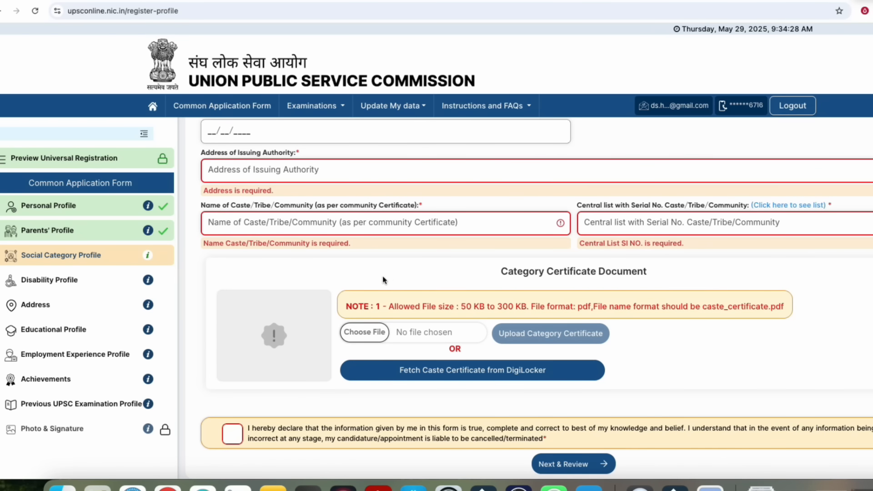
scroll(383, 279, "up", 6)
left_click(259, 236)
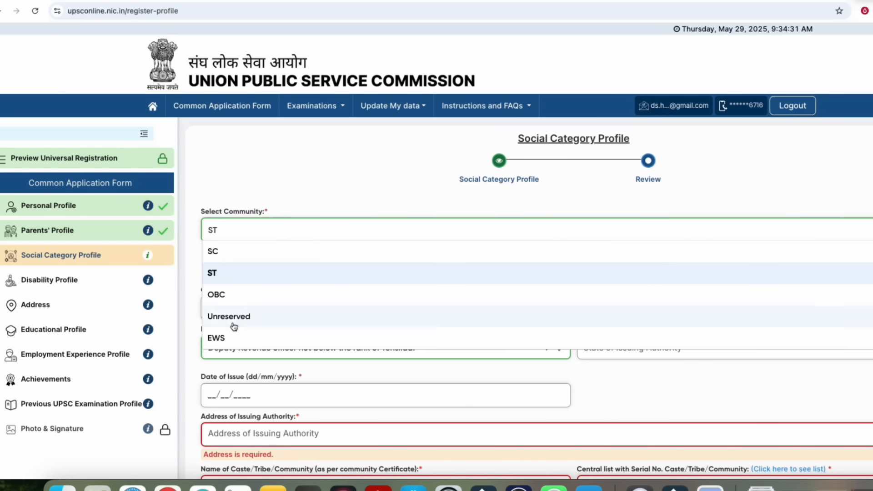
left_click(226, 339)
scroll(303, 313, "down", 4)
scroll(341, 309, "down", 4)
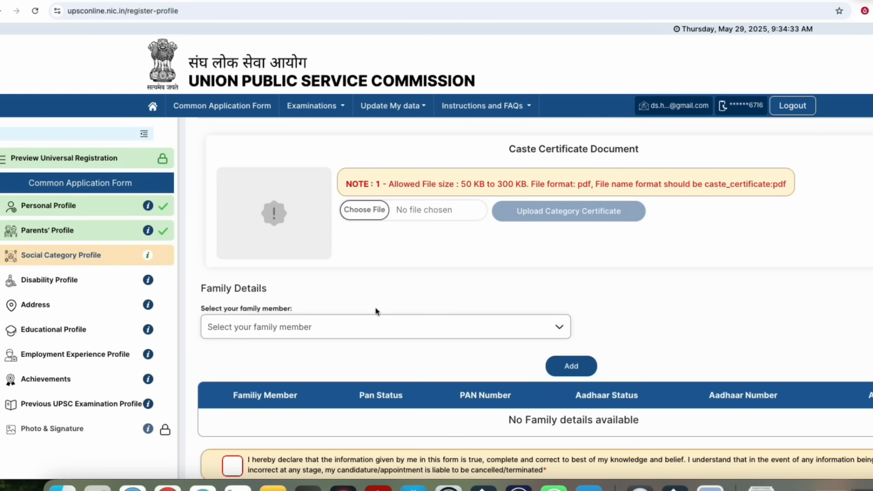
scroll(384, 309, "down", 1)
scroll(389, 312, "up", 4)
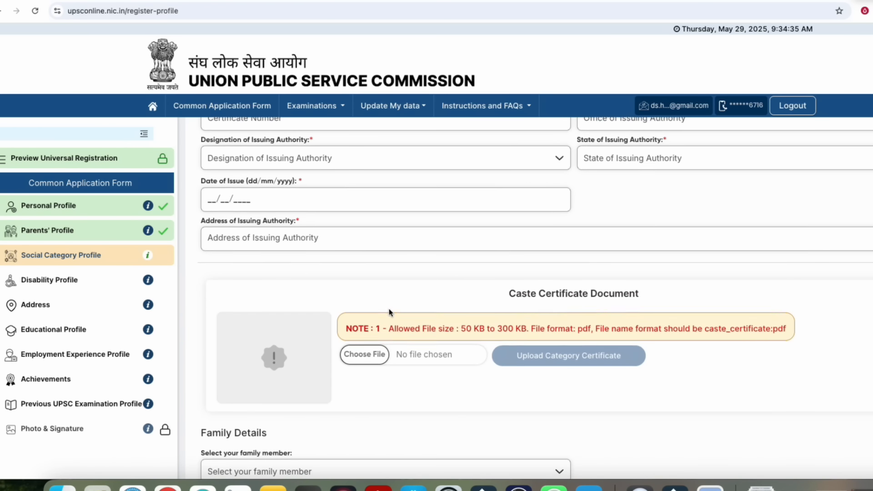
scroll(389, 311, "down", 4)
scroll(337, 328, "up", 5)
scroll(282, 207, "up", 2)
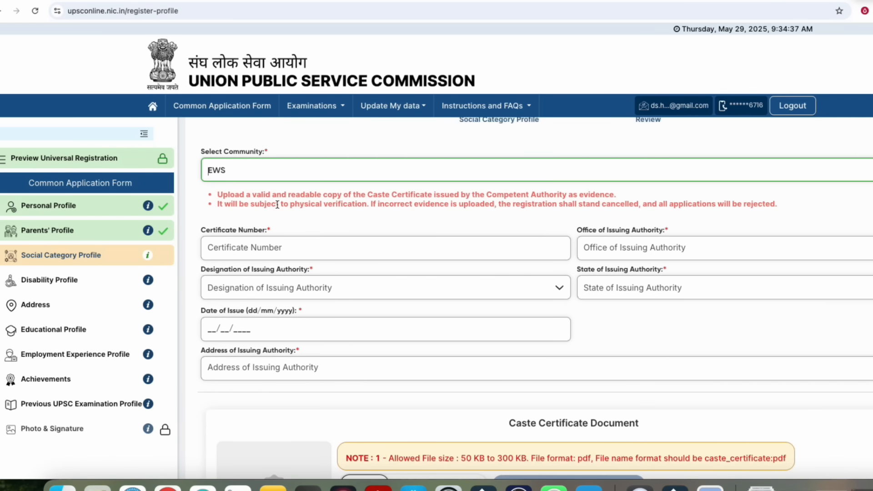
Step: Switch to Unreserved, accept the social category declaration, then set the community to OBC
left_click(251, 173)
left_click(227, 258)
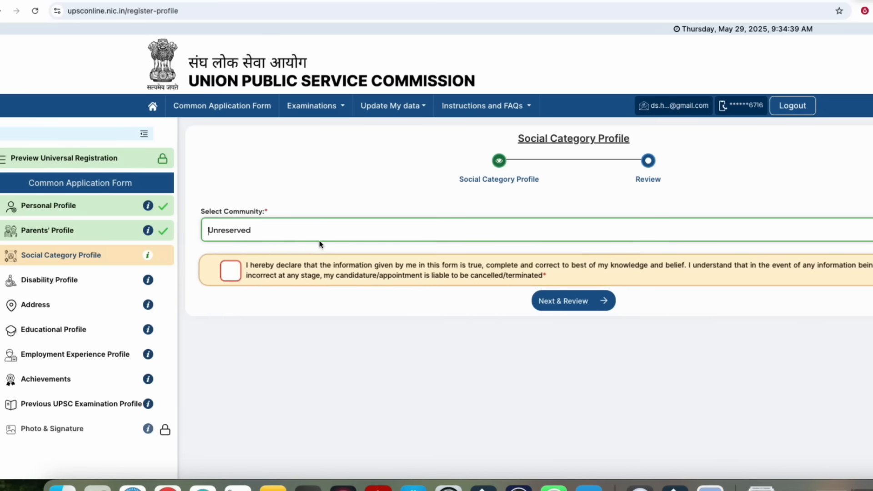
left_click(226, 276)
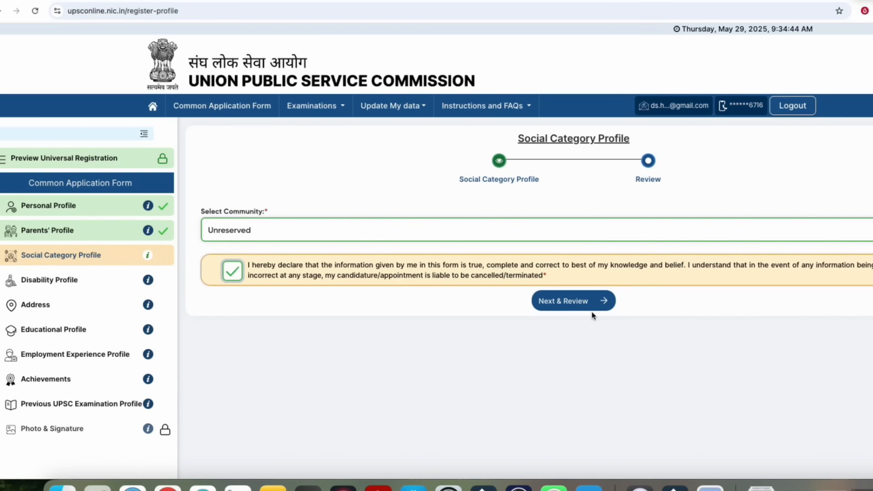
left_click(851, 228)
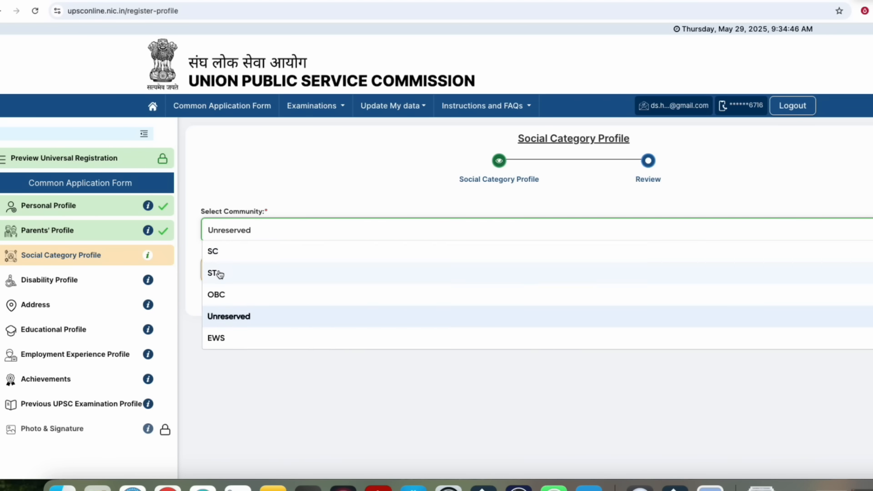
left_click(221, 297)
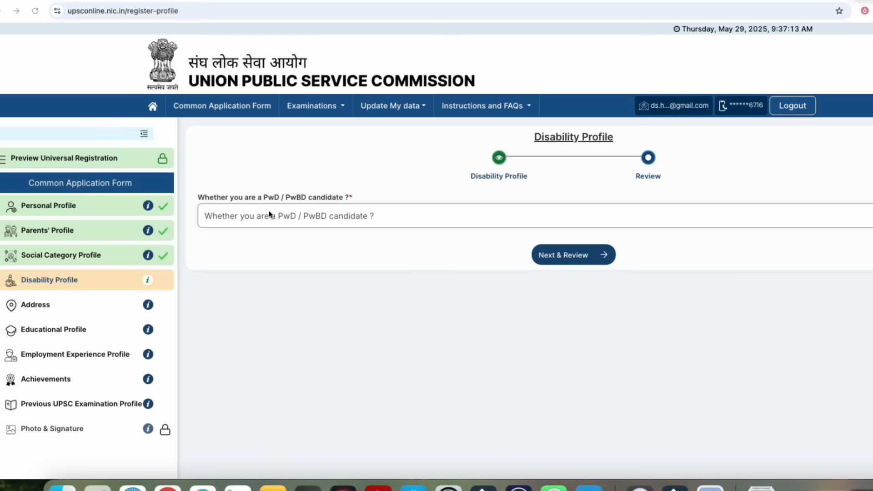
Step: Answer No to the PwD question, tick the disability declaration, and go to the review
left_click(336, 219)
left_click(220, 240)
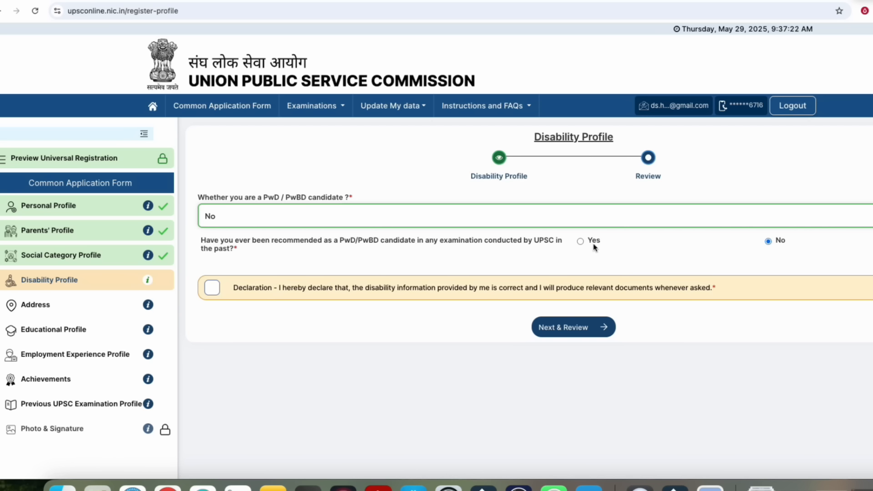
left_click(210, 287)
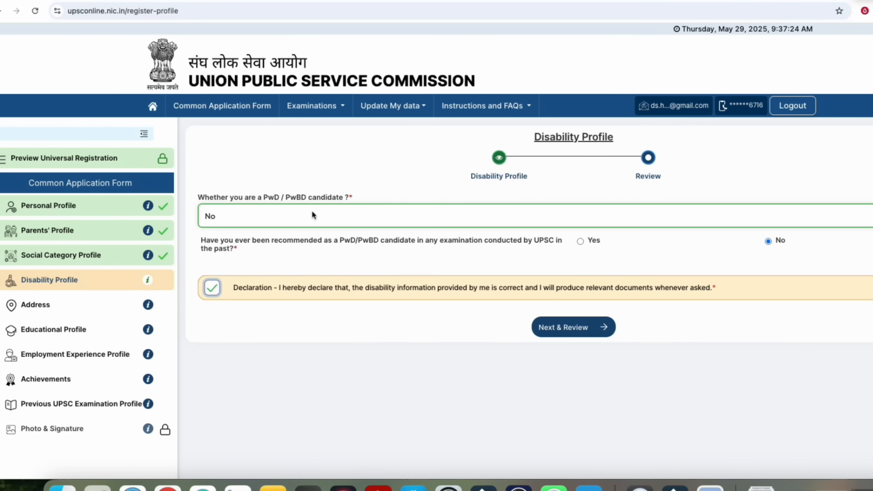
left_click(567, 329)
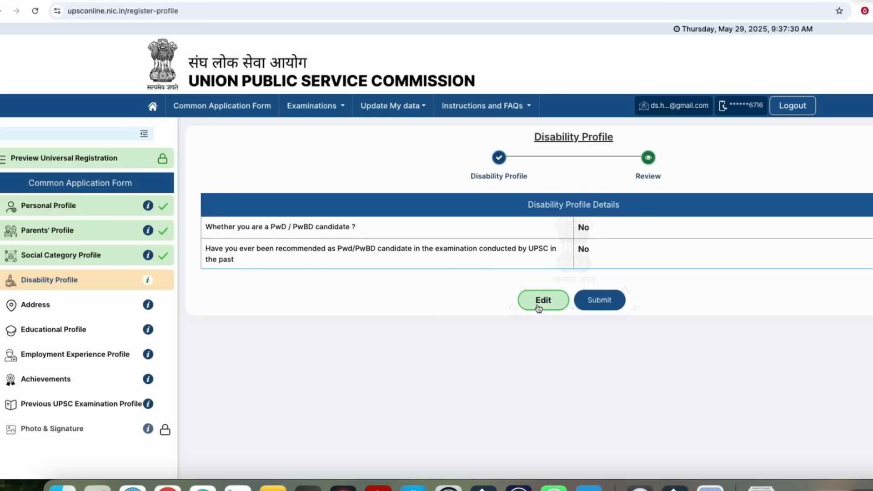
Step: Go through the correspondence house, state, district, village, PIN code and post office fields
key("Tab")
key("Tab")
key("Tab")
key("Tab")
key("Tab")
key("Tab")
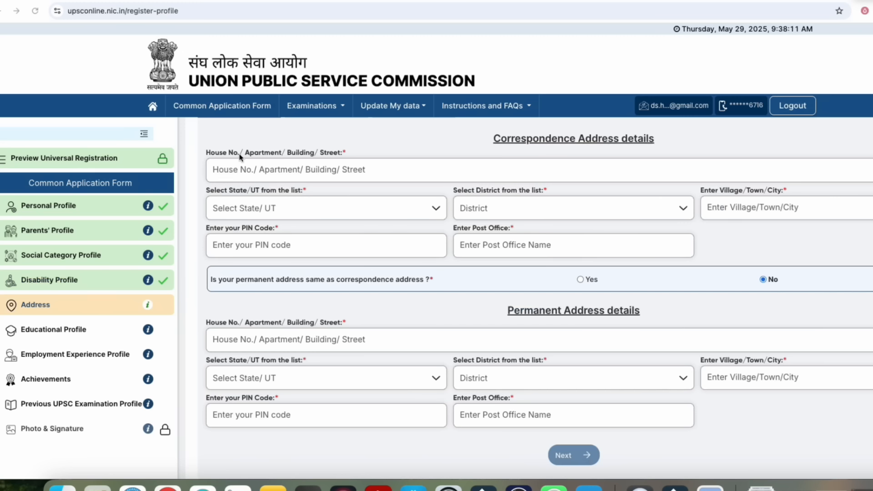
left_click(261, 171)
left_click(261, 209)
left_click(496, 229)
left_click(745, 225)
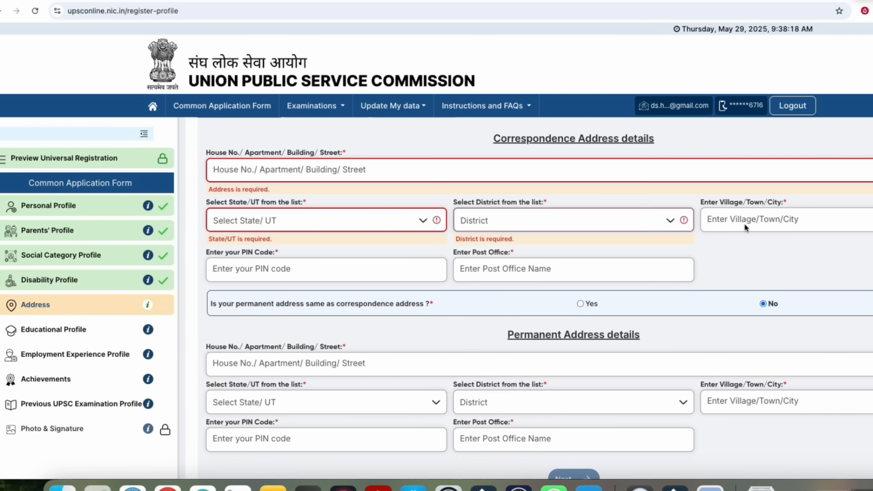
left_click(267, 273)
left_click(492, 270)
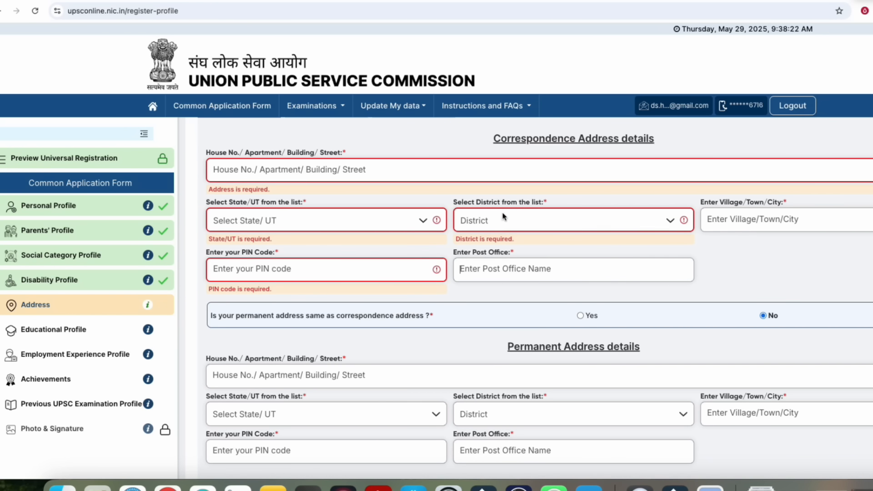
Step: Scroll down the Address page toward the permanent address section
left_click_drag(726, 202, 750, 205)
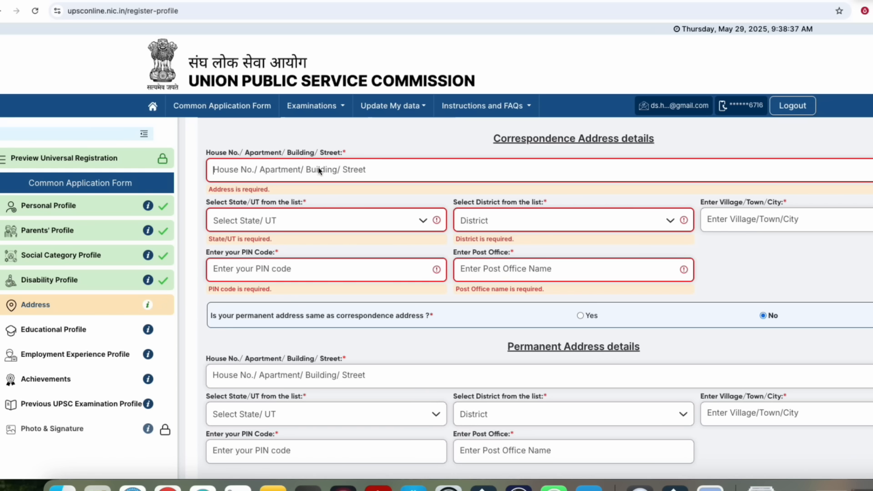
scroll(343, 190, "down", 1)
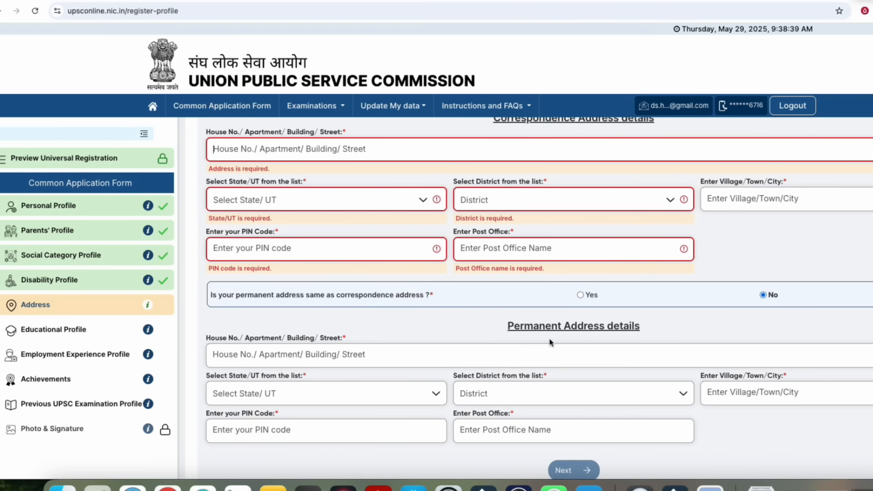
left_click_drag(282, 293, 387, 298)
left_click(387, 300)
scroll(535, 372, "down", 1)
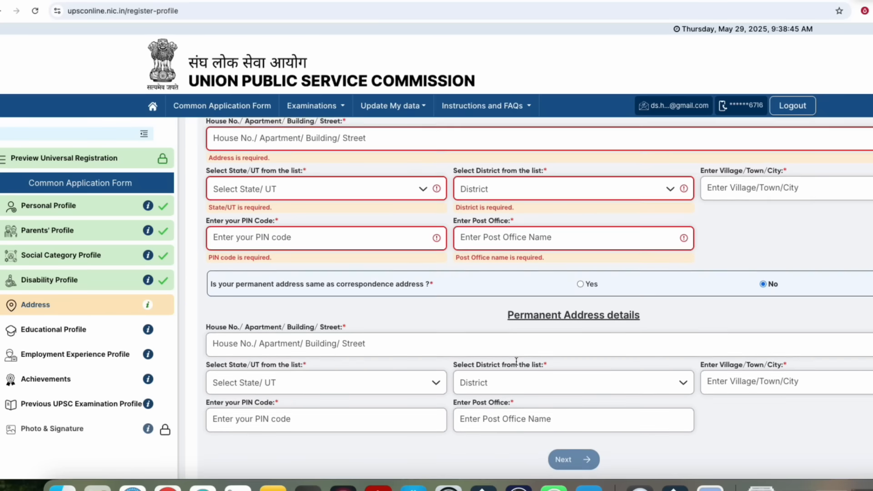
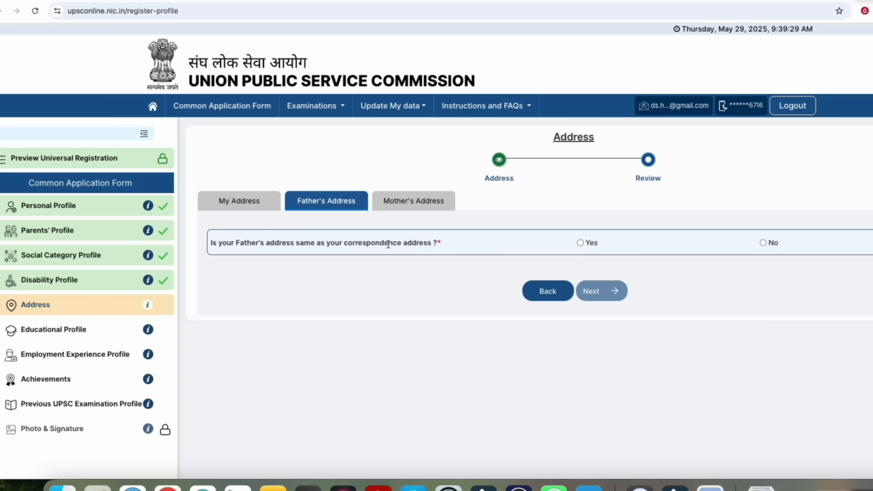
Step: Switch to the Mother's Address question and read whether it matches the father's address
left_click(409, 200)
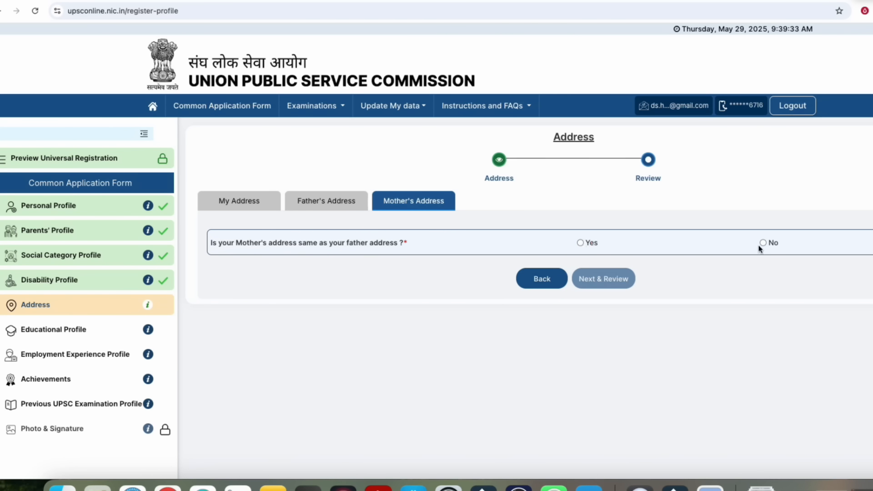
left_click_drag(334, 241, 385, 245)
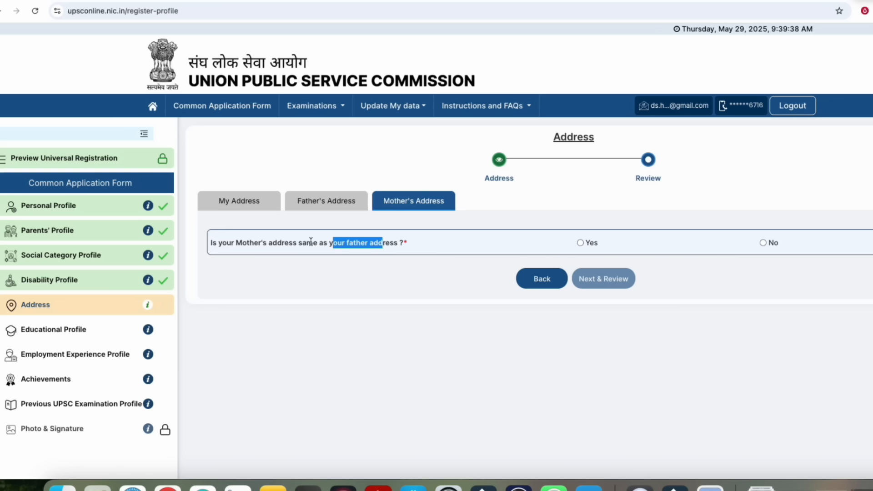
left_click_drag(282, 242, 360, 245)
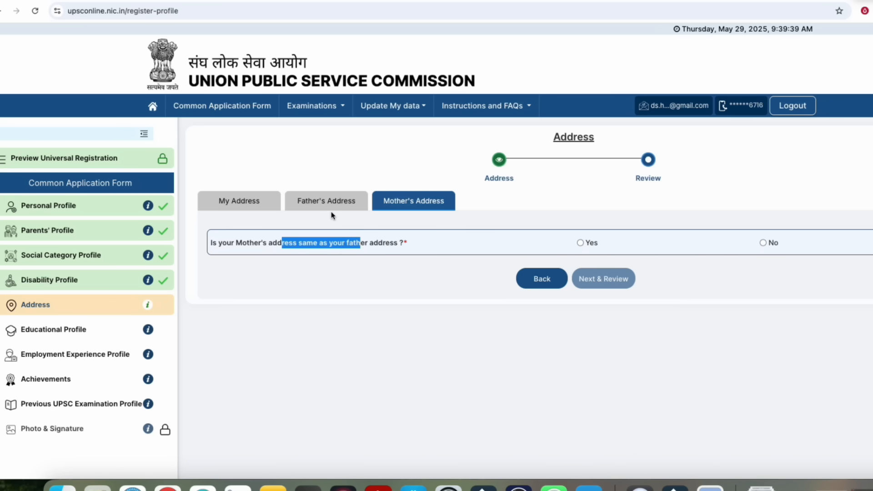
left_click(582, 246)
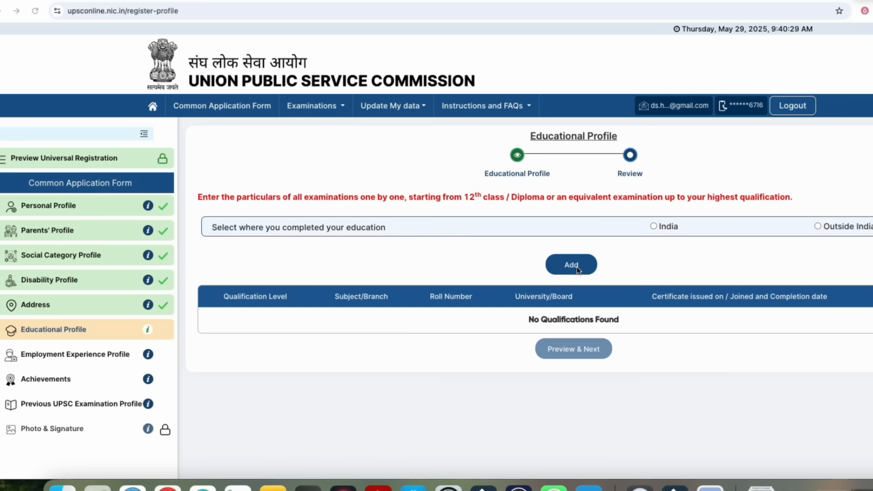
Step: Read the instruction about entering examinations and choose India as the place of education
left_click_drag(463, 197, 748, 200)
left_click(696, 199)
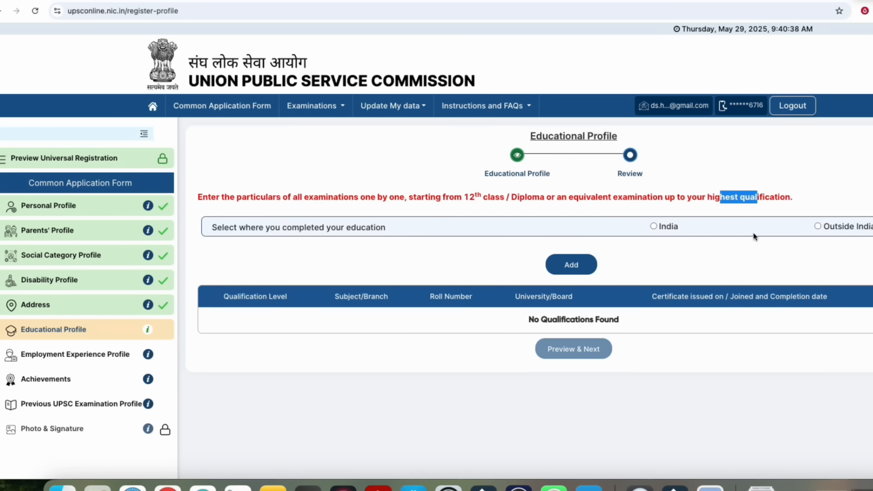
left_click(655, 227)
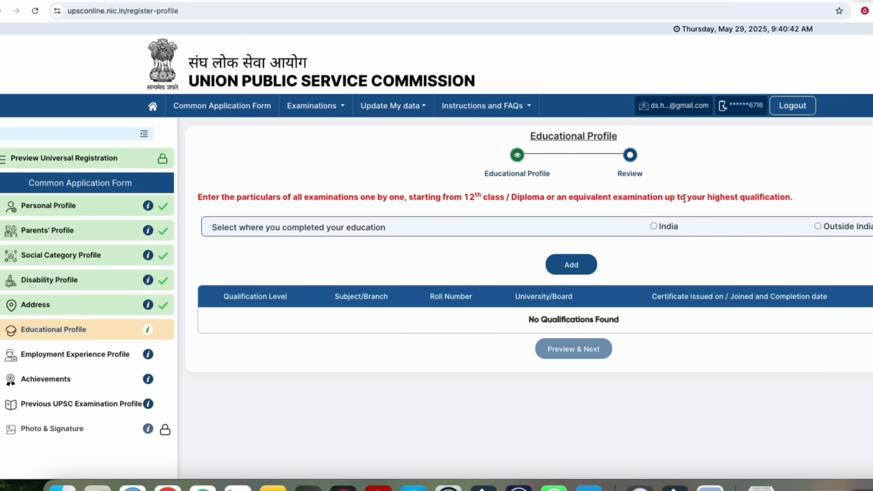
left_click(664, 226)
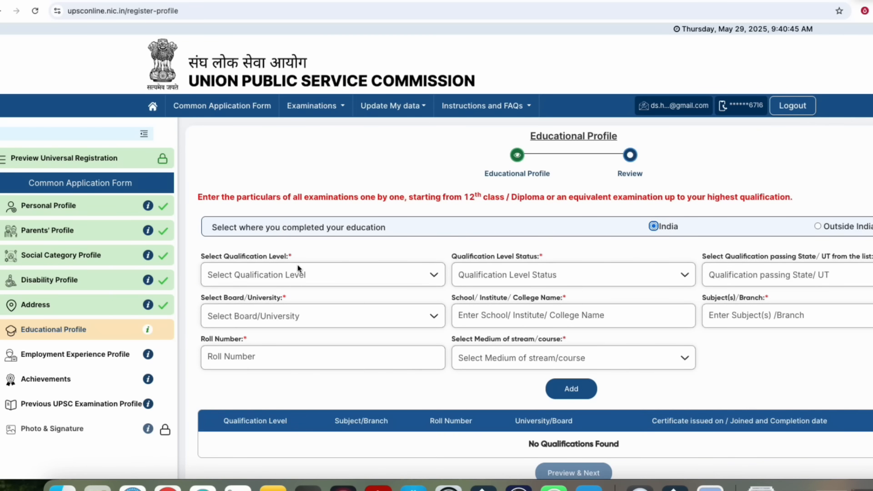
Step: Set the qualification level to Higher Secondary (10+2) with status Appearing
scroll(273, 266, "down", 1)
left_click(269, 263)
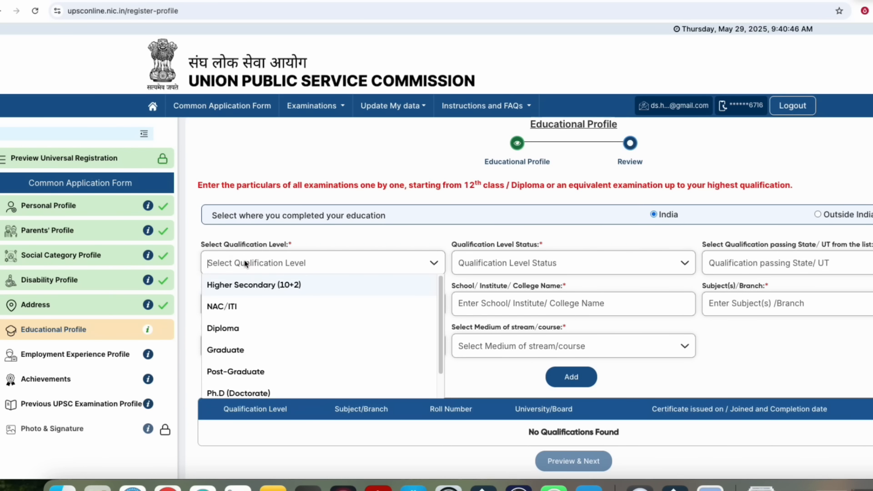
left_click(265, 286)
left_click(502, 263)
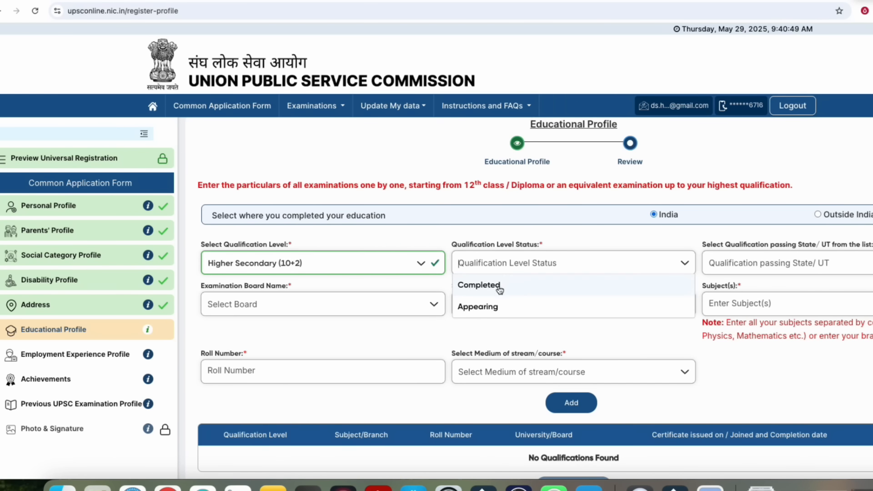
left_click(496, 306)
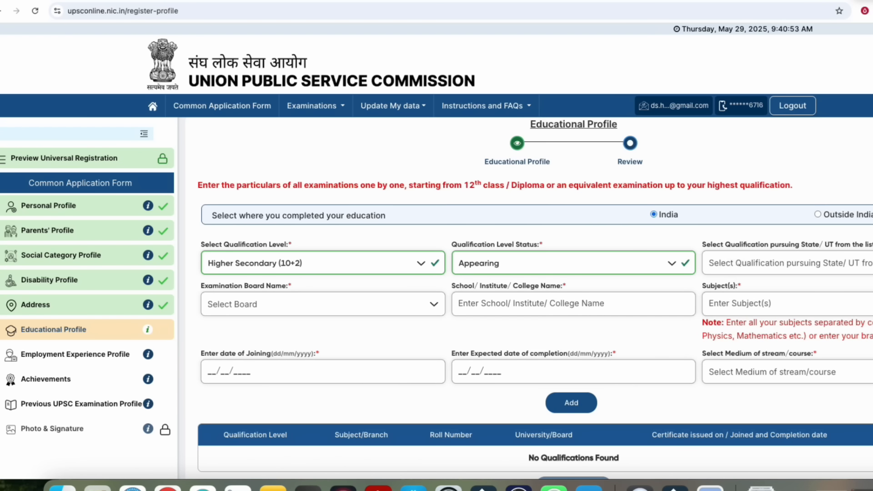
Step: Review the school name, example subjects, joining date, completion date and medium labels
scroll(800, 272, "down", 1)
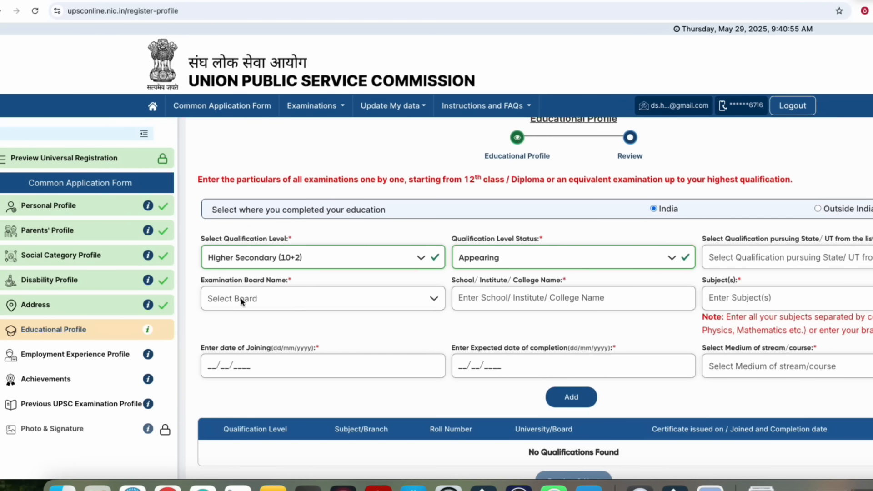
left_click_drag(490, 279, 591, 285)
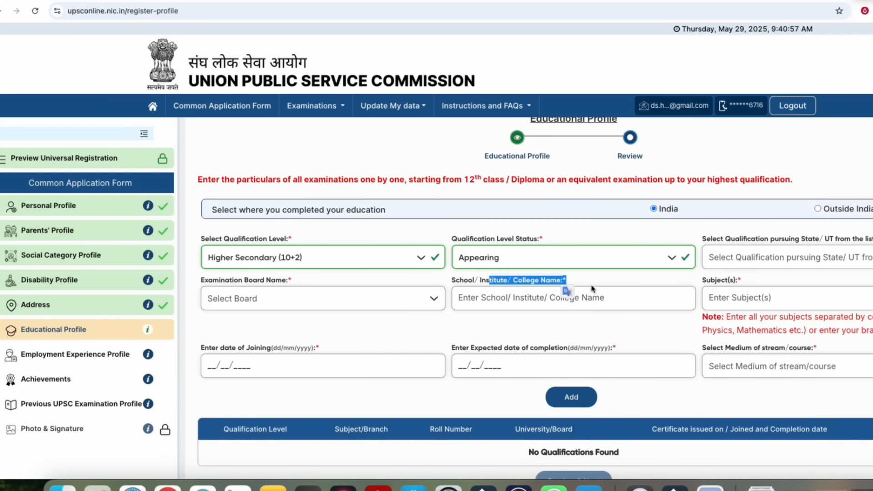
left_click(712, 285)
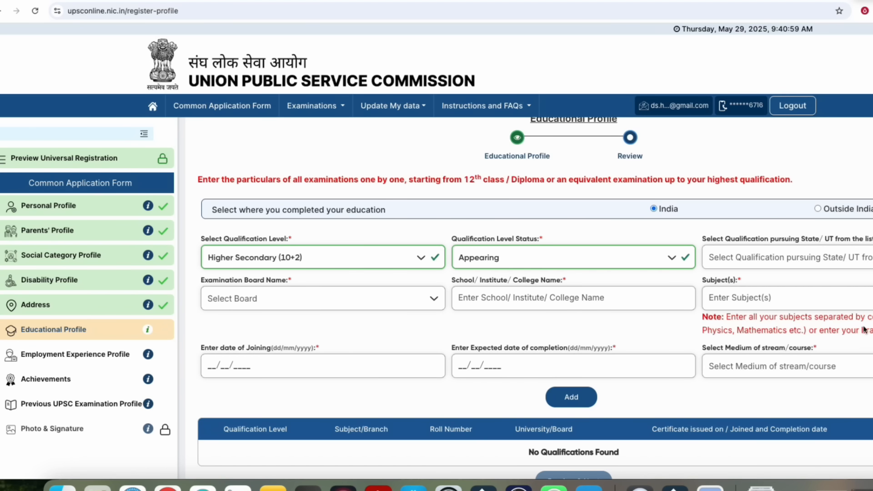
left_click_drag(713, 331, 745, 333)
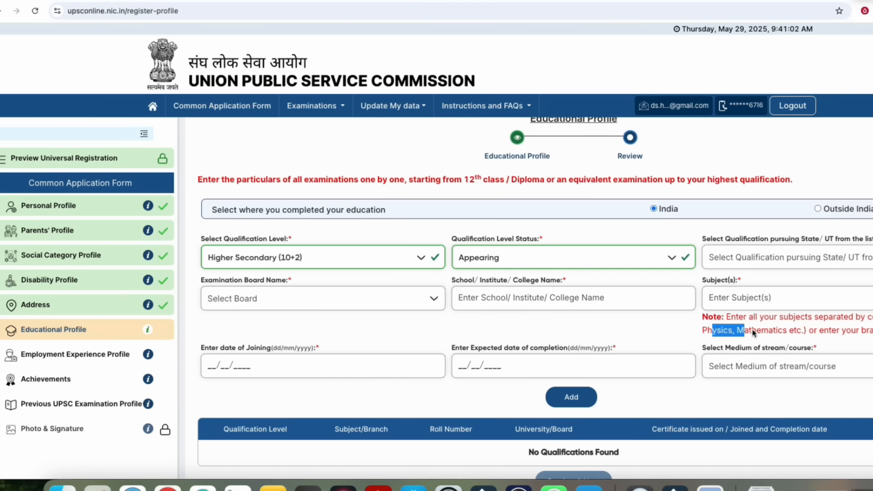
left_click(752, 333)
left_click_drag(229, 348, 276, 349)
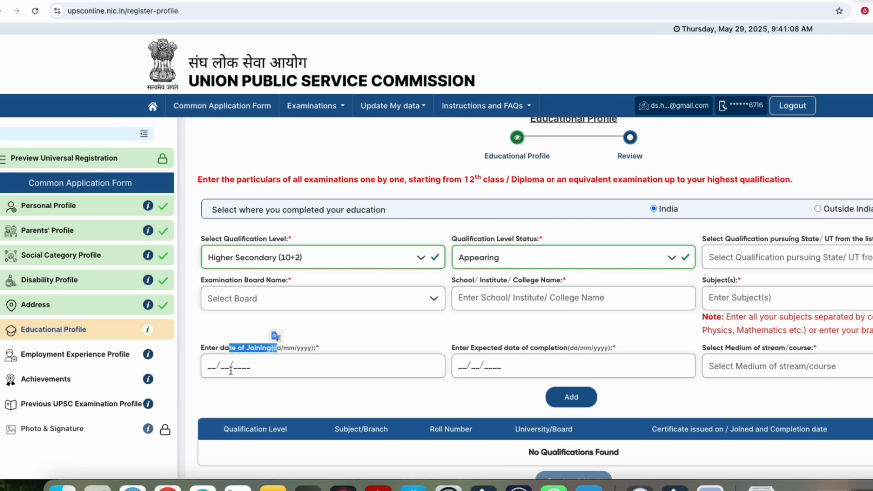
left_click_drag(478, 348, 543, 348)
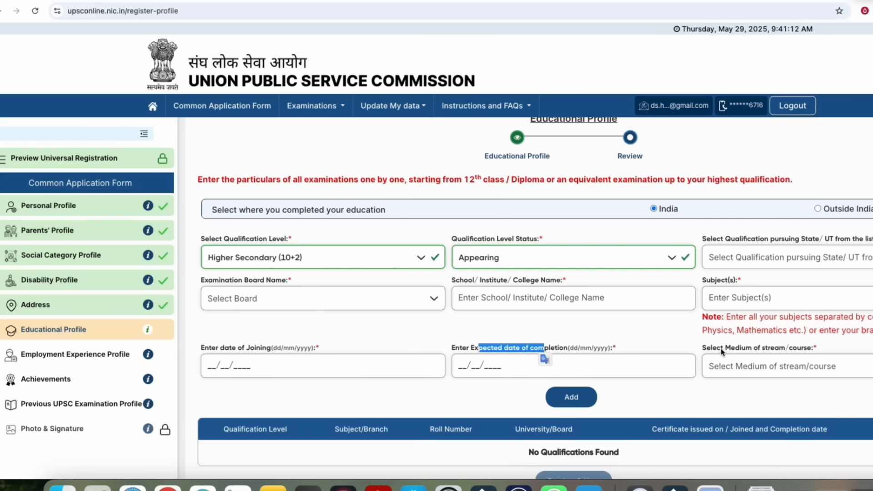
left_click_drag(721, 349, 760, 349)
Step: Choose Hindi as the medium of instruction and reopen the qualification status list
left_click(779, 366)
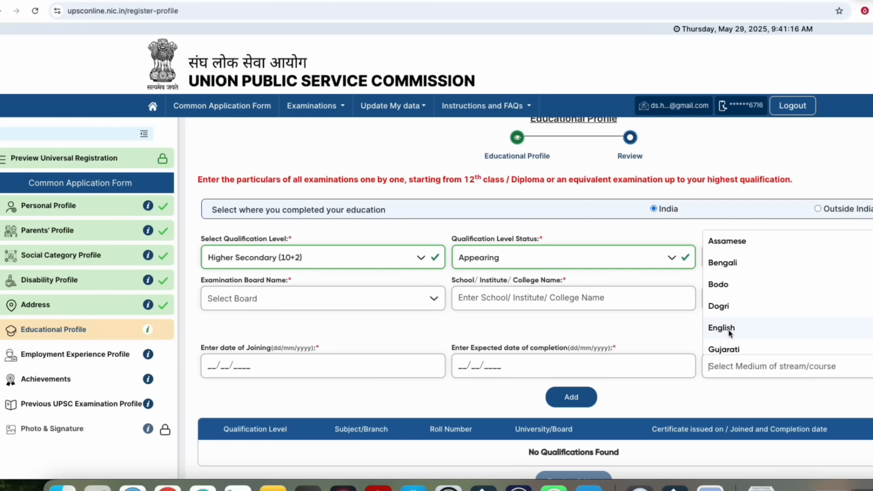
scroll(739, 341, "up", 1)
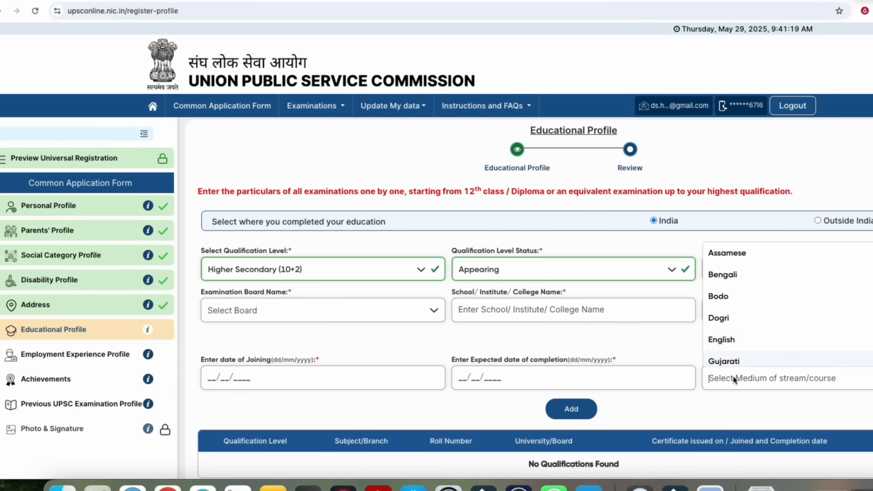
type("hi")
left_click(717, 289)
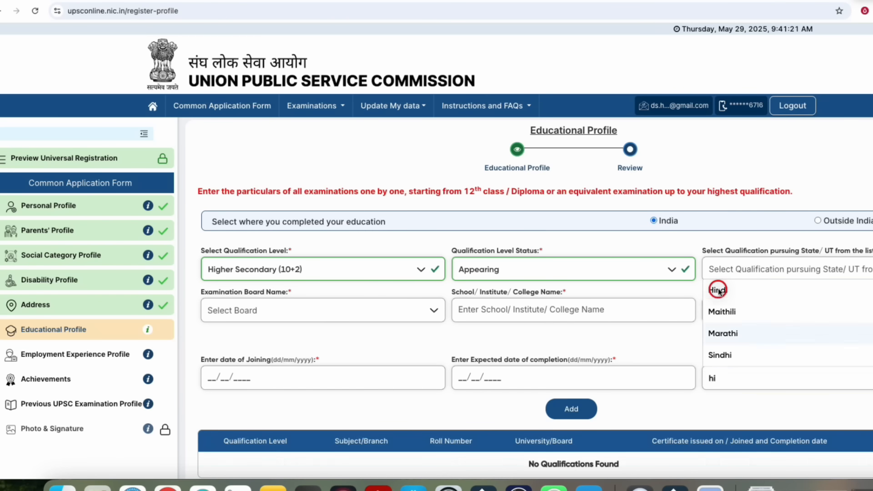
left_click(488, 271)
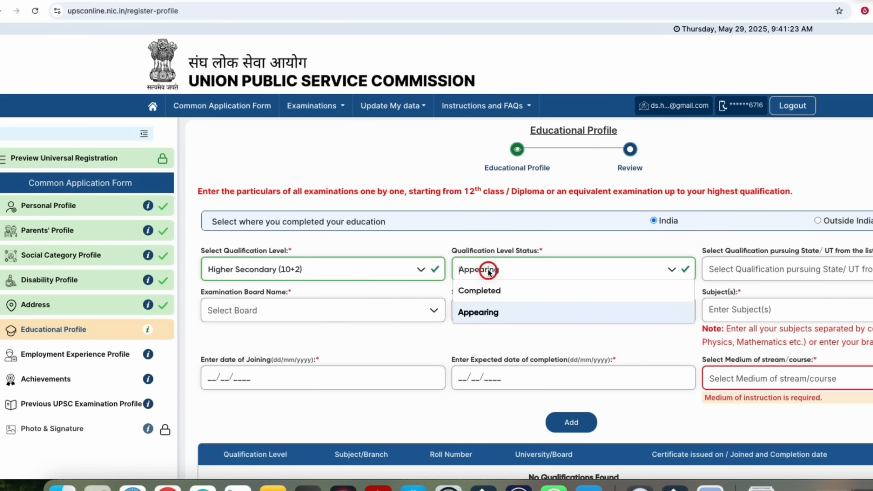
Step: Change the qualification status to Completed and record results as percentage marks
left_click(490, 292)
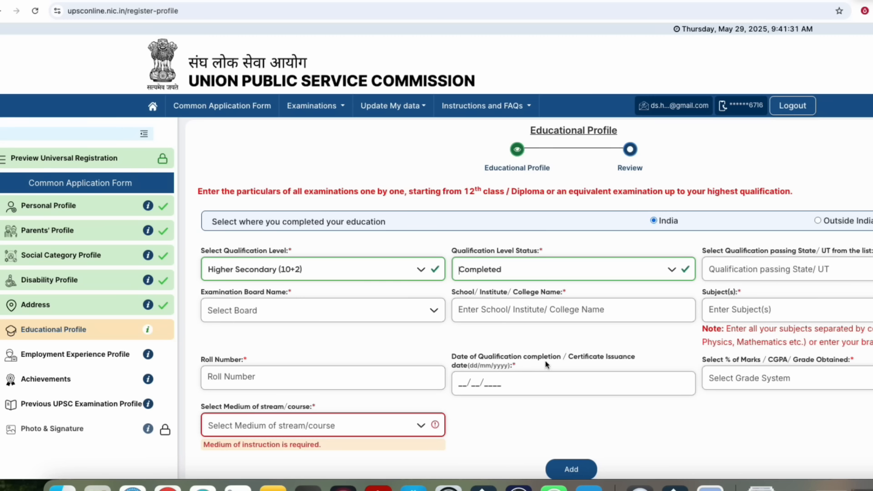
left_click(770, 378)
scroll(757, 427, "down", 3)
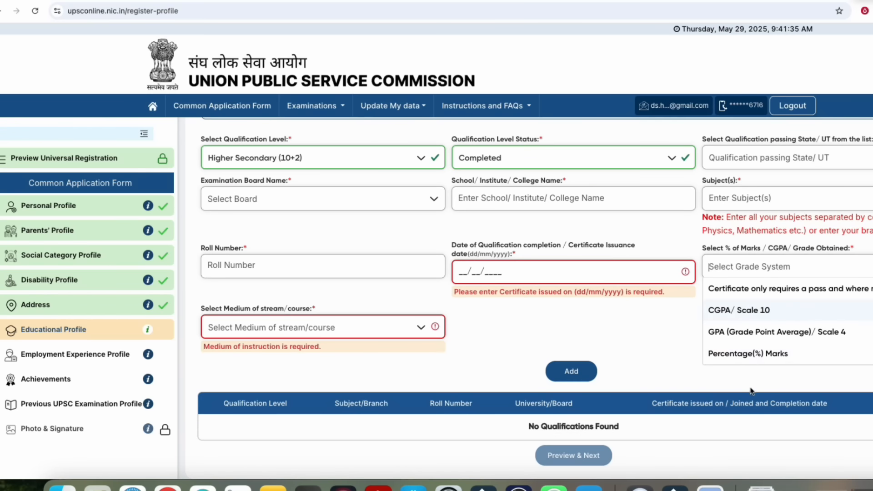
left_click(744, 353)
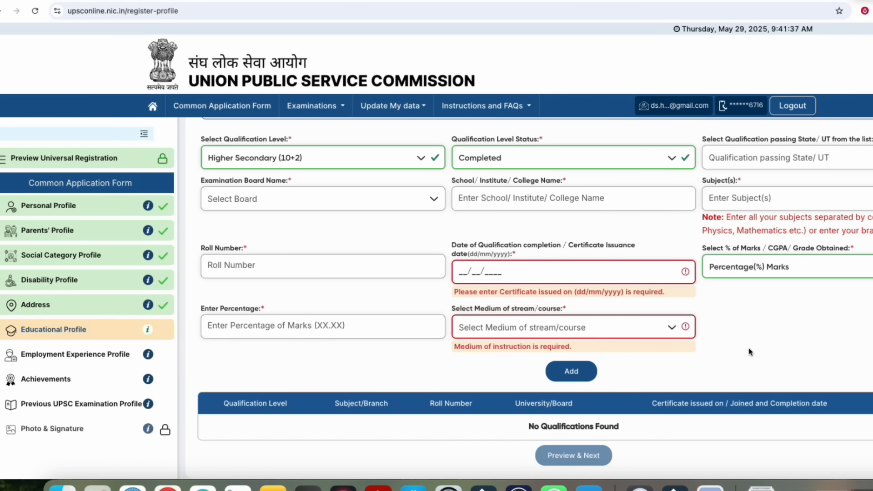
left_click(482, 333)
left_click(241, 328)
scroll(337, 324, "up", 3)
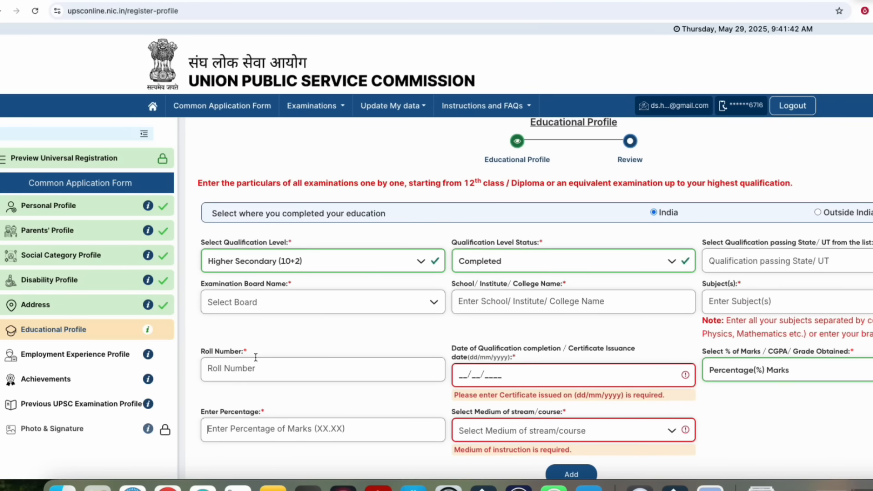
scroll(390, 291, "down", 3)
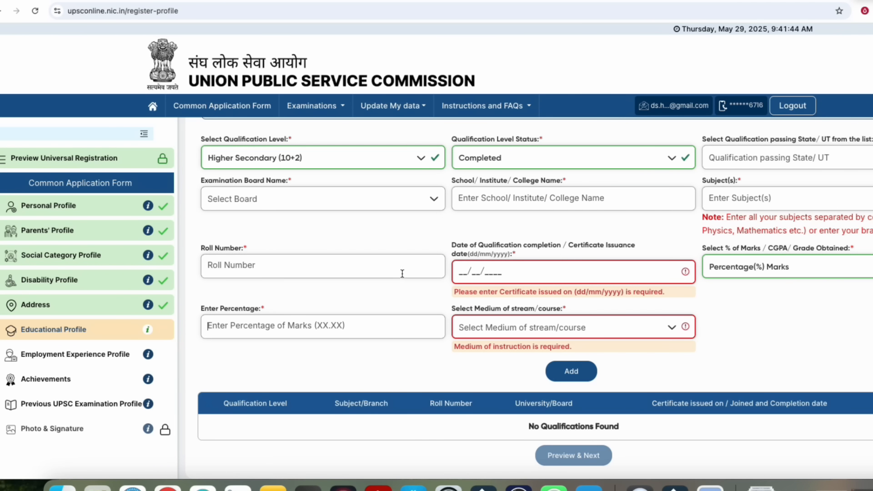
Step: Try adding the qualification with empty fields, leaving the qualification level unchanged
left_click(253, 272)
scroll(327, 300, "up", 1)
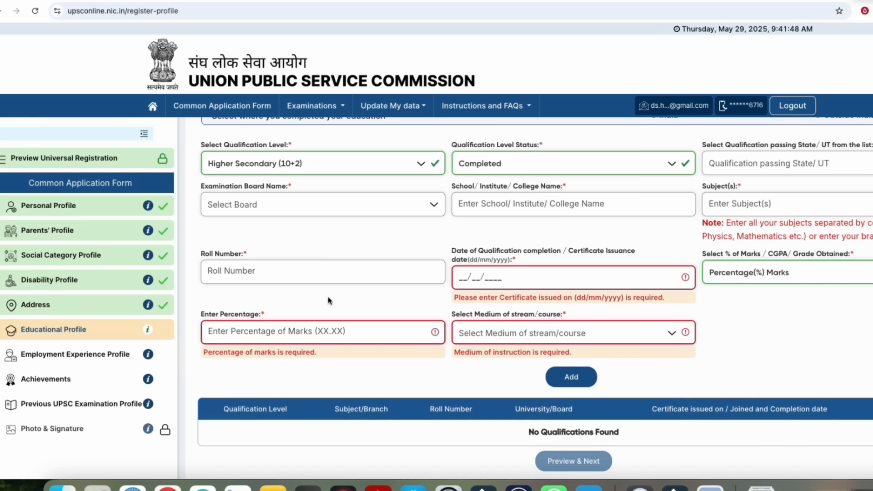
left_click(571, 381)
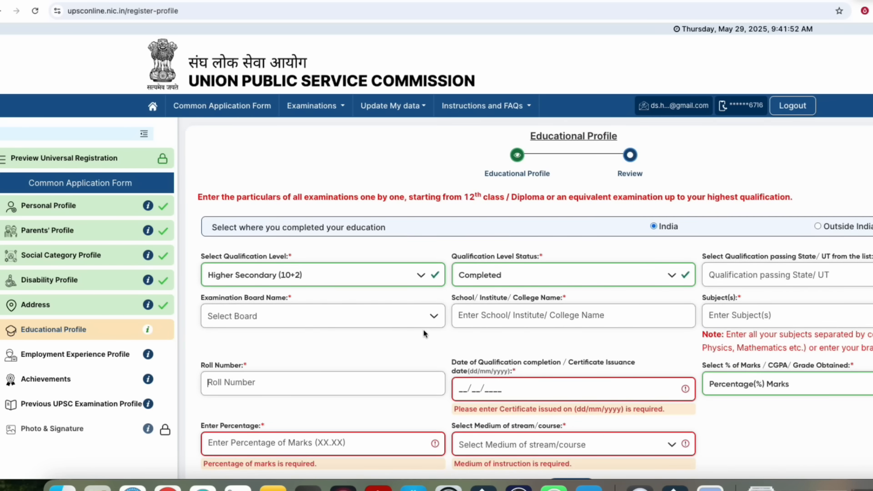
scroll(424, 333, "down", 1)
left_click(329, 256)
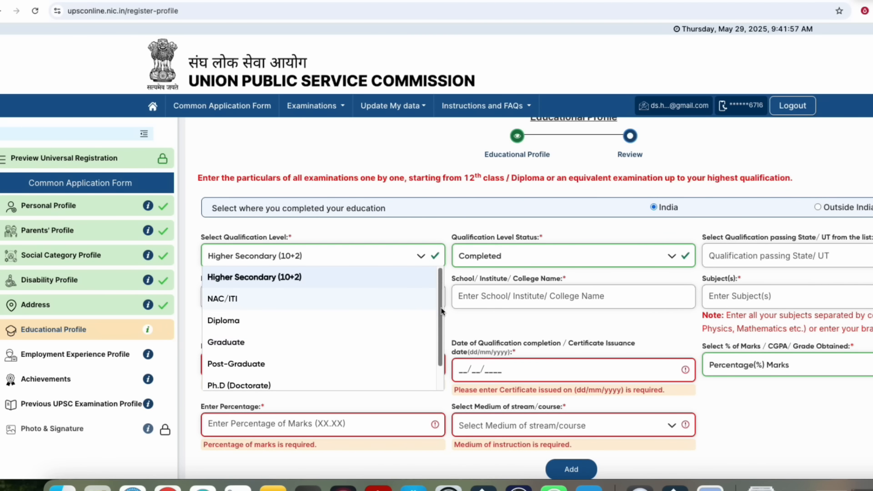
left_click_drag(442, 311, 439, 333)
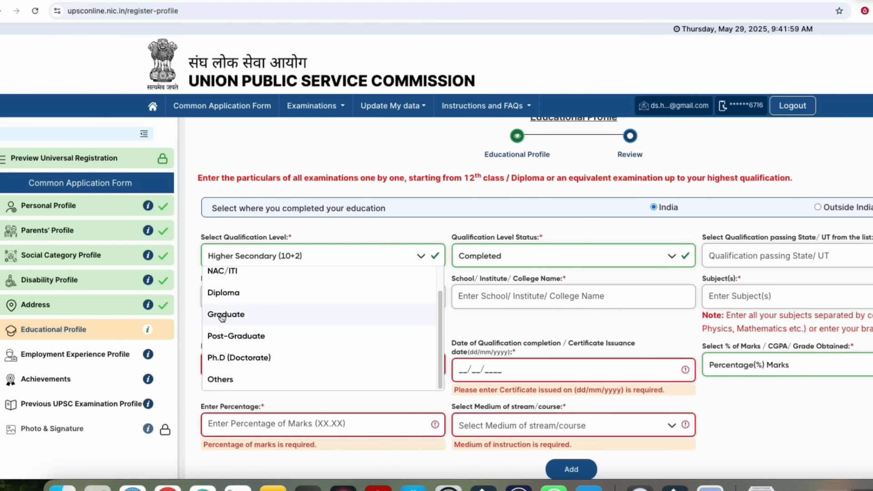
scroll(274, 326, "down", 4)
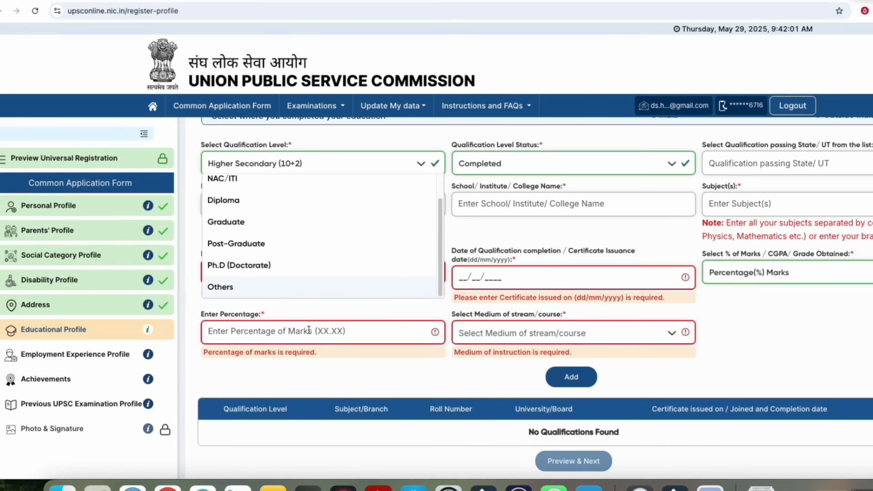
left_click(314, 378)
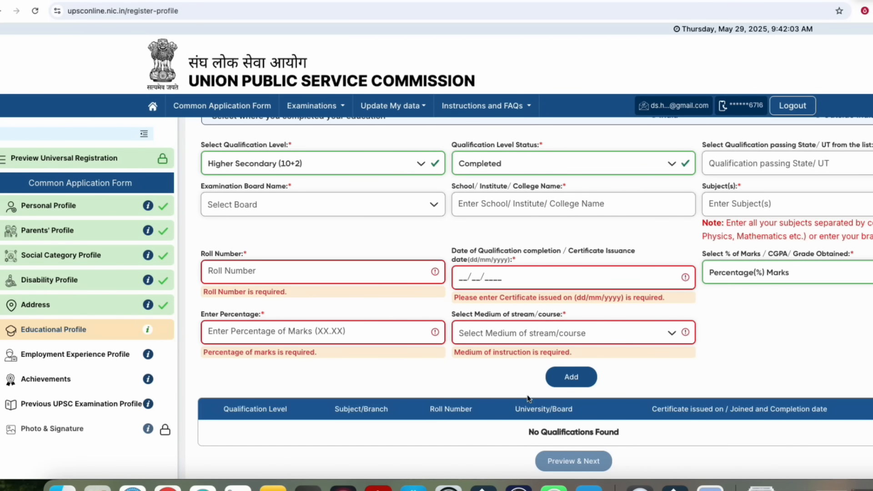
scroll(499, 389, "down", 1)
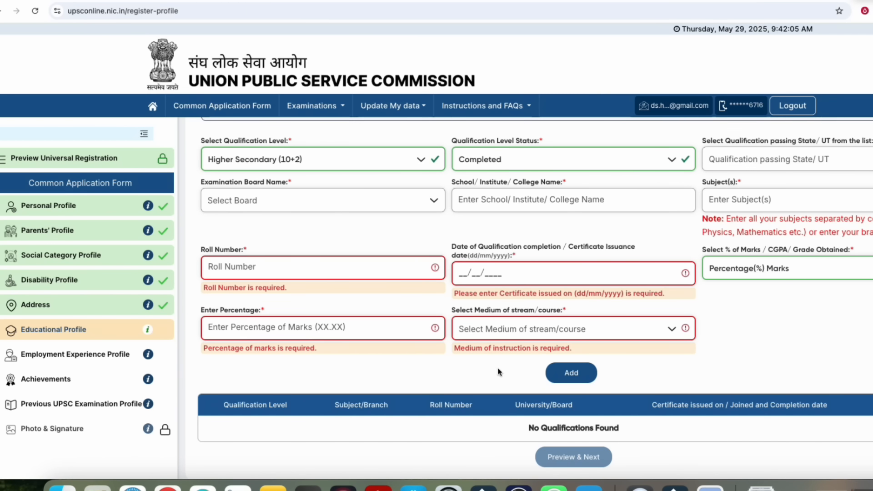
scroll(495, 359, "up", 5)
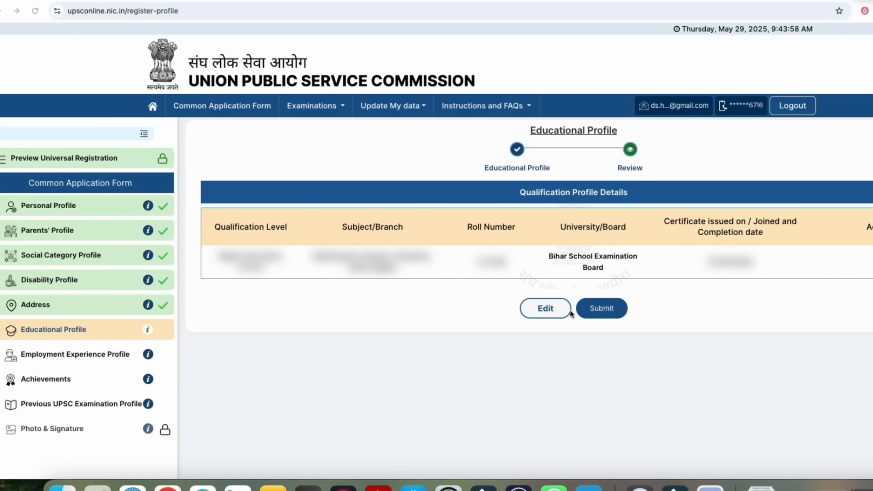
Step: Submit the Educational Profile, confirm with Yes, and dismiss the success message
left_click(610, 308)
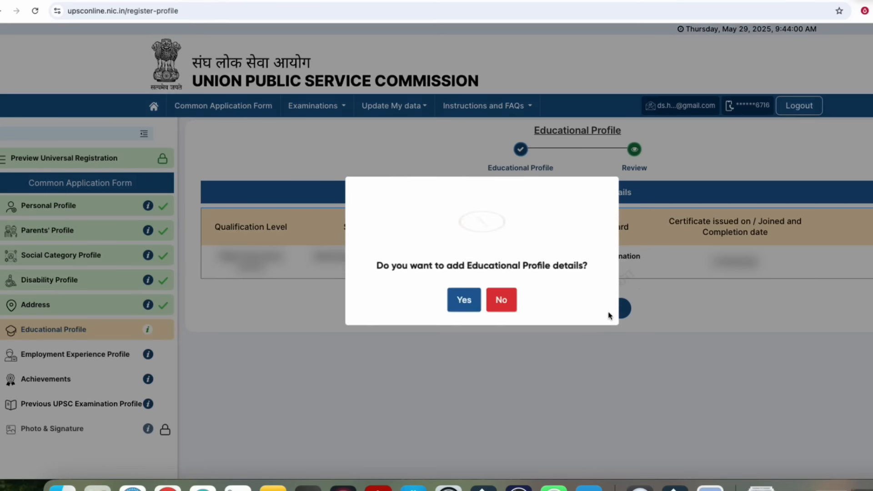
left_click(463, 308)
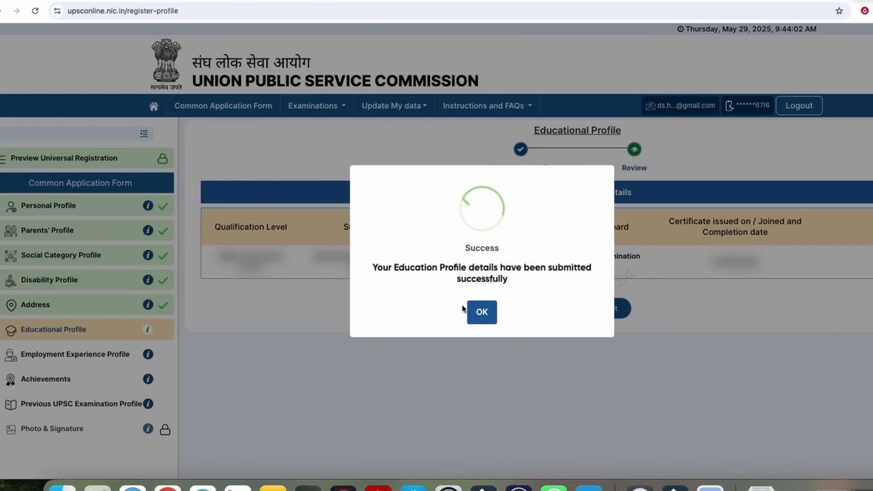
left_click(482, 315)
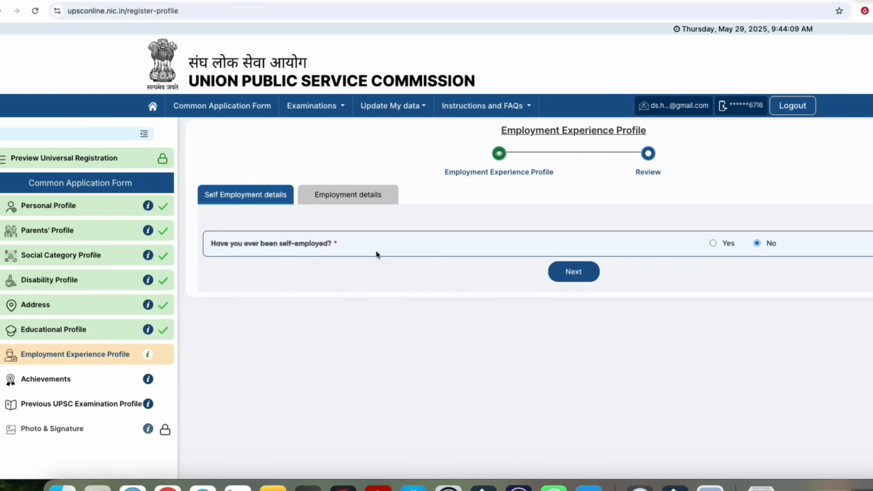
Step: Answer No to self-employment, then preview, submit and confirm the Employment Experience Profile
left_click(713, 243)
scroll(391, 287, "down", 1)
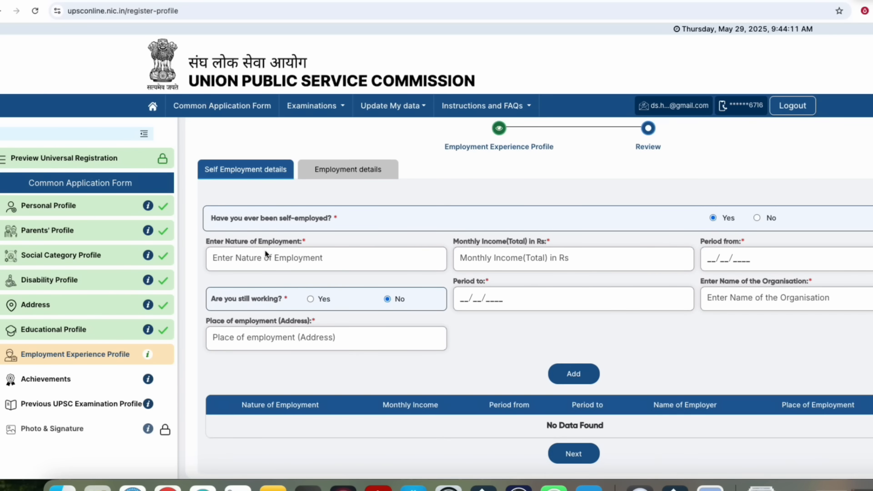
left_click(757, 218)
left_click(574, 269)
left_click(590, 277)
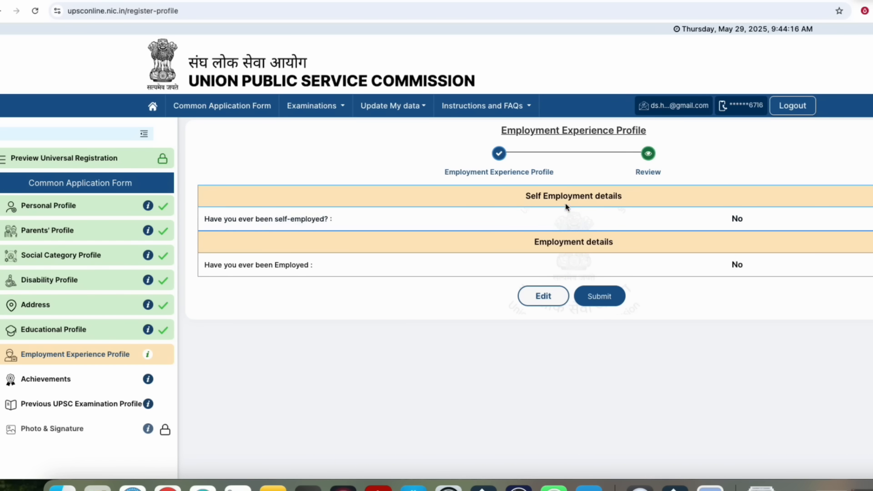
left_click(605, 303)
left_click(461, 306)
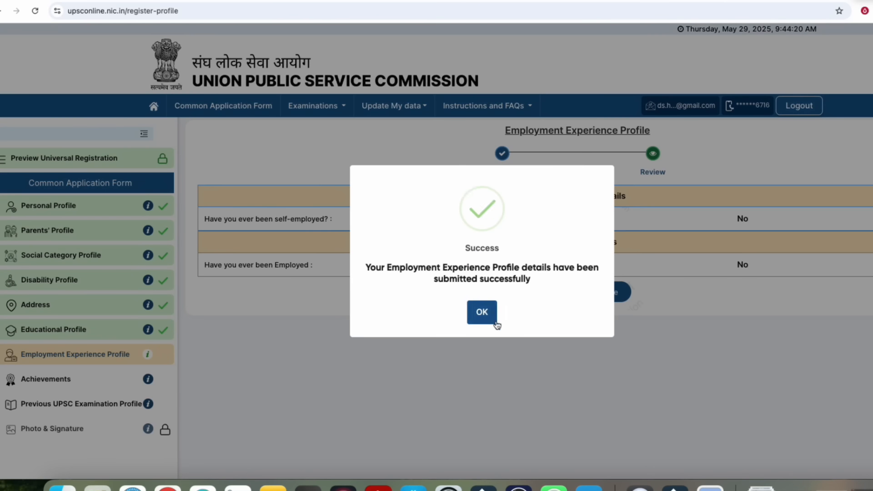
left_click(491, 320)
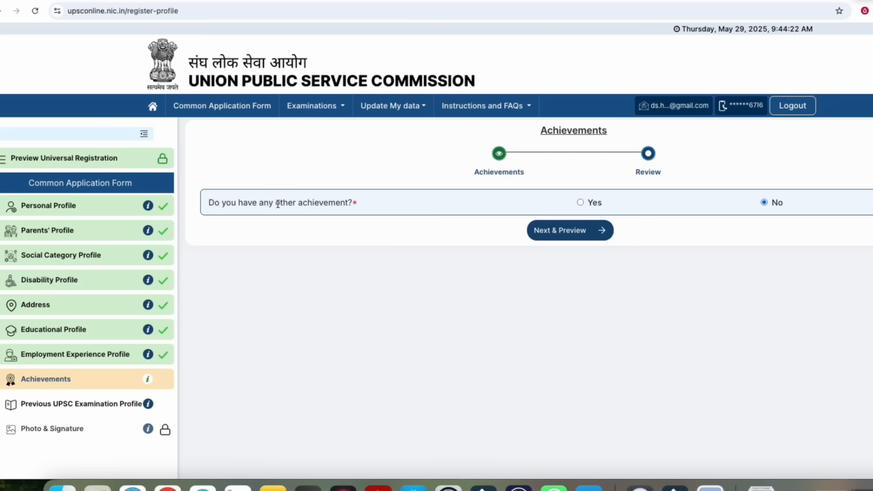
Step: Declare No other achievements, then preview, submit and confirm the Achievements section
left_click(580, 202)
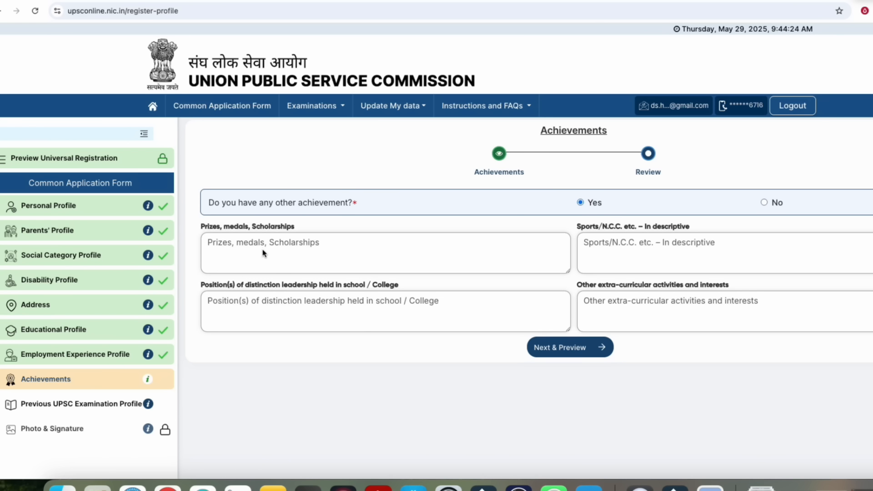
left_click(245, 243)
left_click(623, 249)
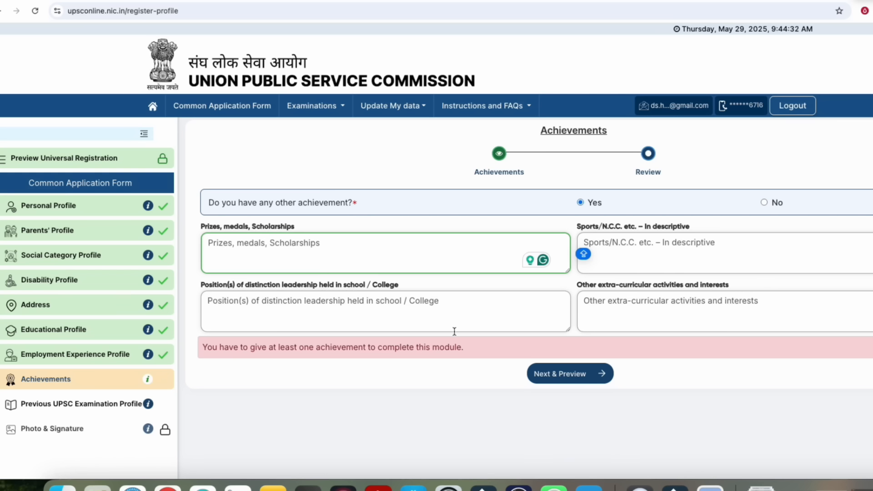
left_click(764, 203)
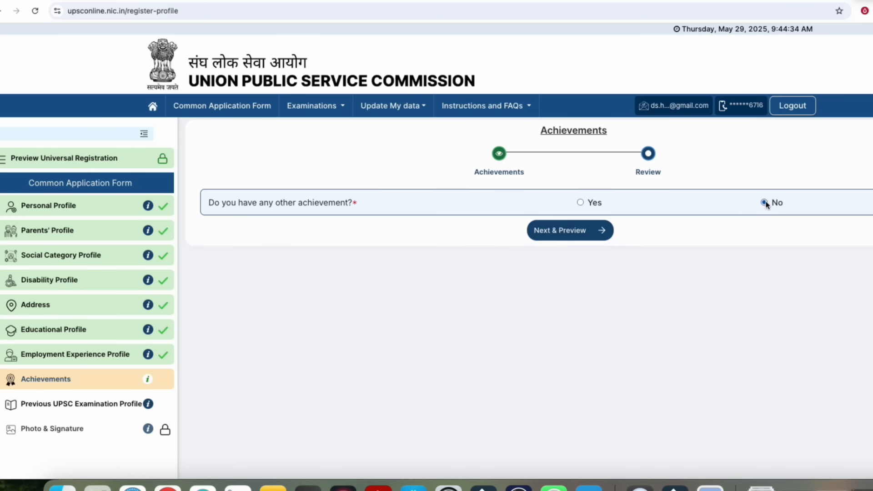
left_click(564, 239)
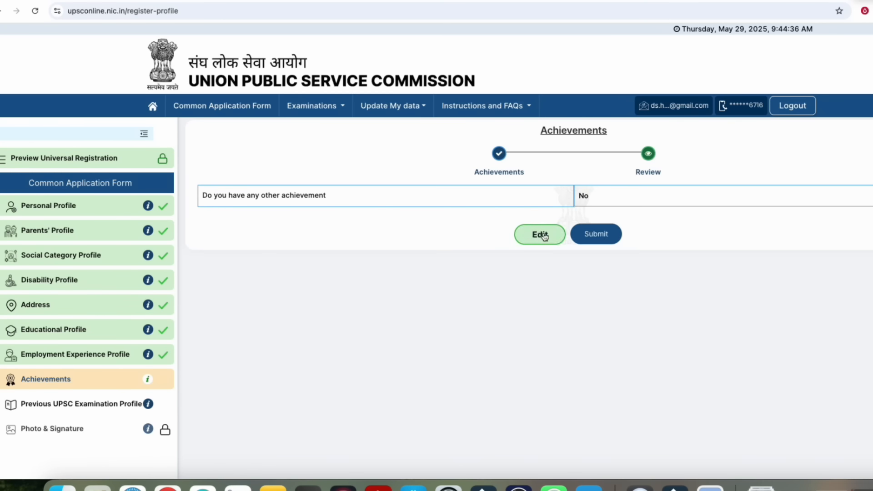
left_click(583, 236)
left_click(463, 310)
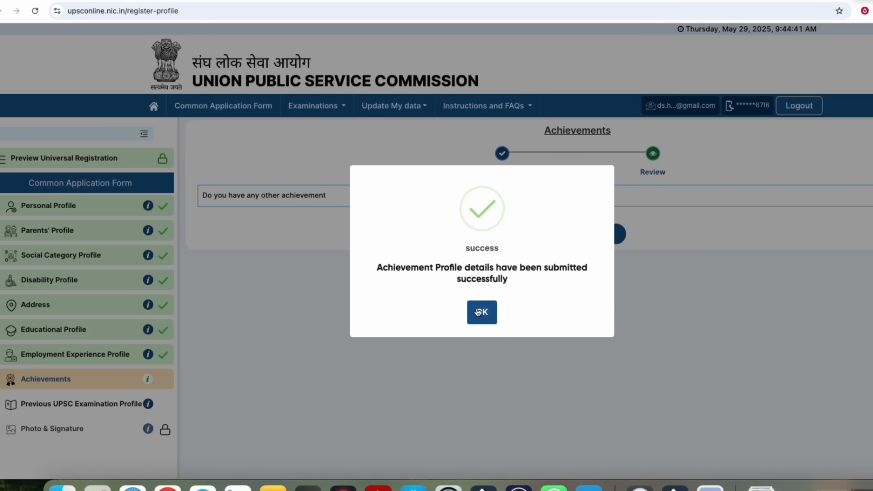
left_click(481, 313)
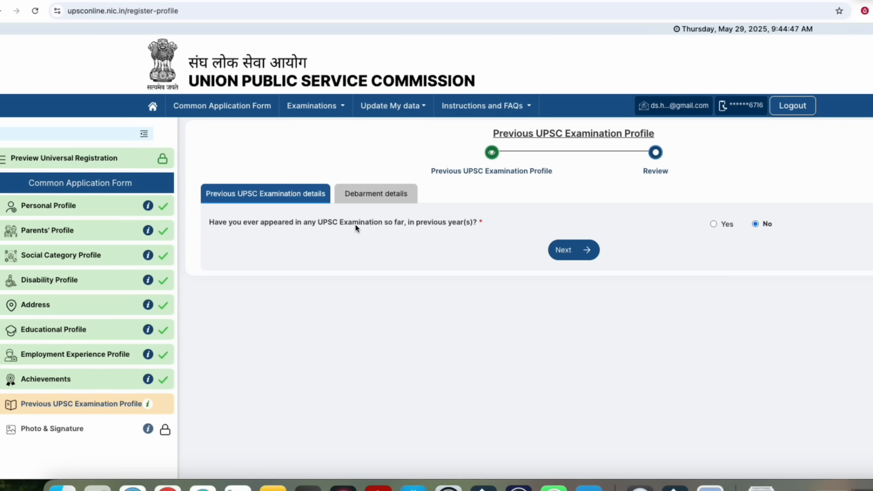
Step: Try answering Yes, selecting National Defence Academy & Naval Academy Examination (I) as the earlier exam
left_click_drag(324, 225, 369, 224)
left_click(714, 224)
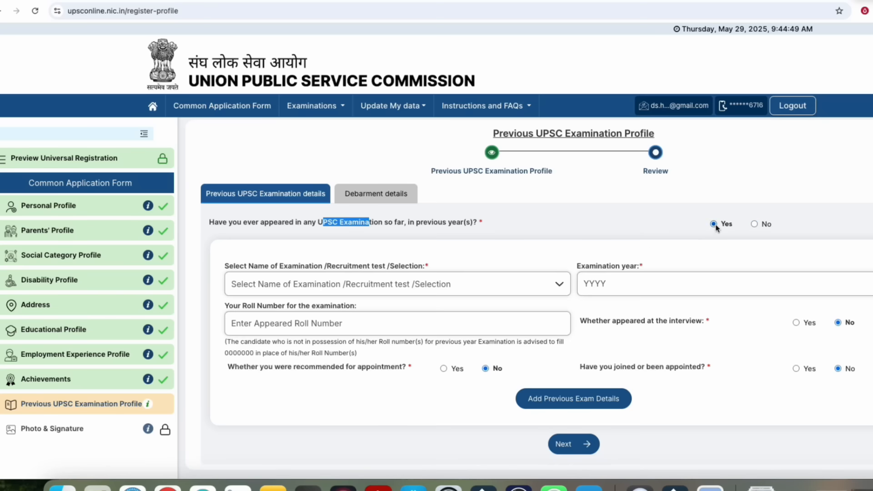
left_click(320, 292)
scroll(315, 340, "down", 4)
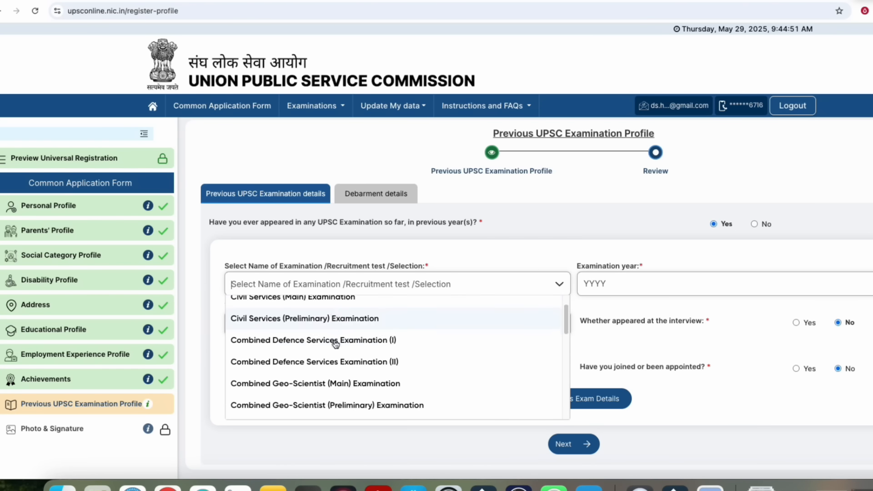
scroll(331, 327, "up", 1)
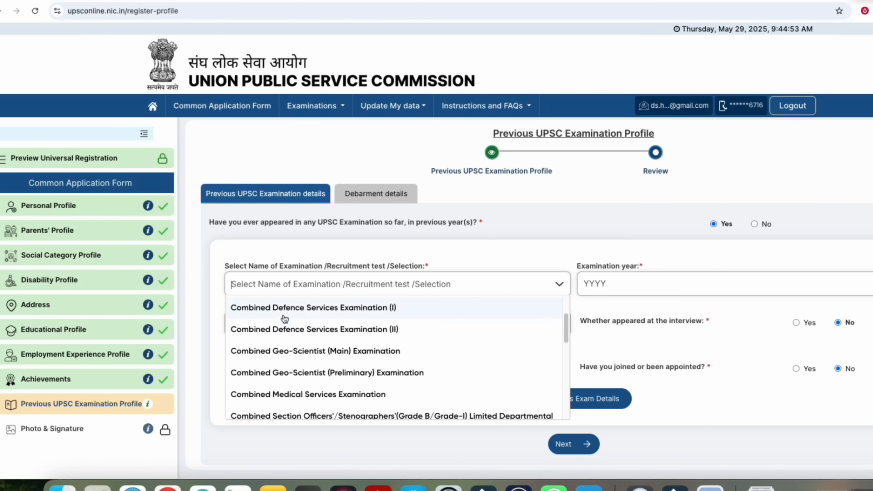
scroll(336, 350, "down", 5)
scroll(333, 352, "down", 3)
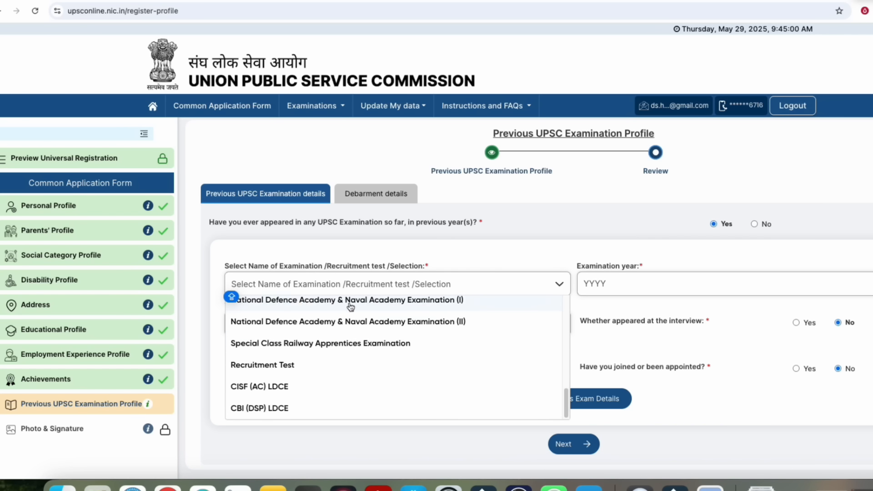
left_click(391, 309)
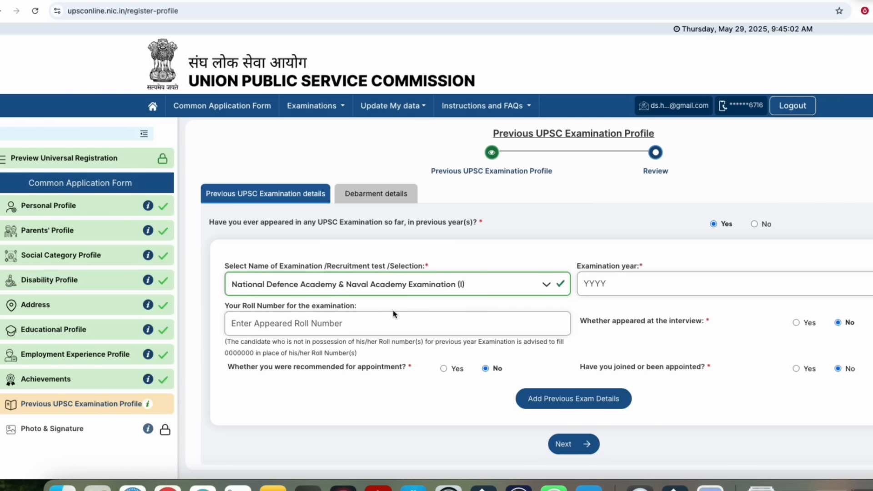
left_click(595, 284)
left_click(327, 287)
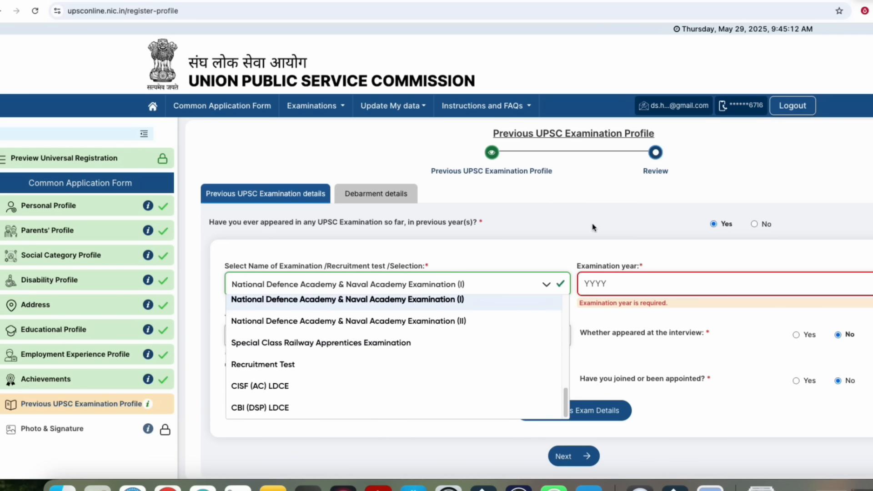
Step: Answer No to previous UPSC exams, then submit and confirm the profile
left_click(755, 224)
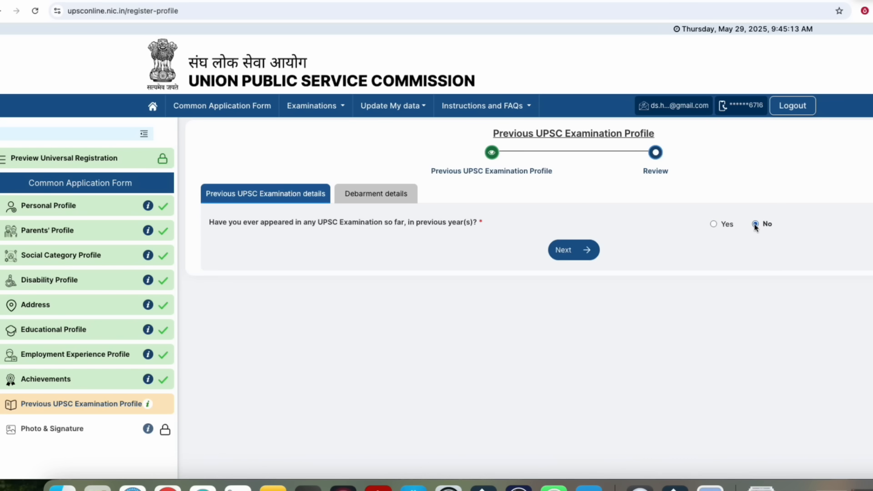
left_click(574, 251)
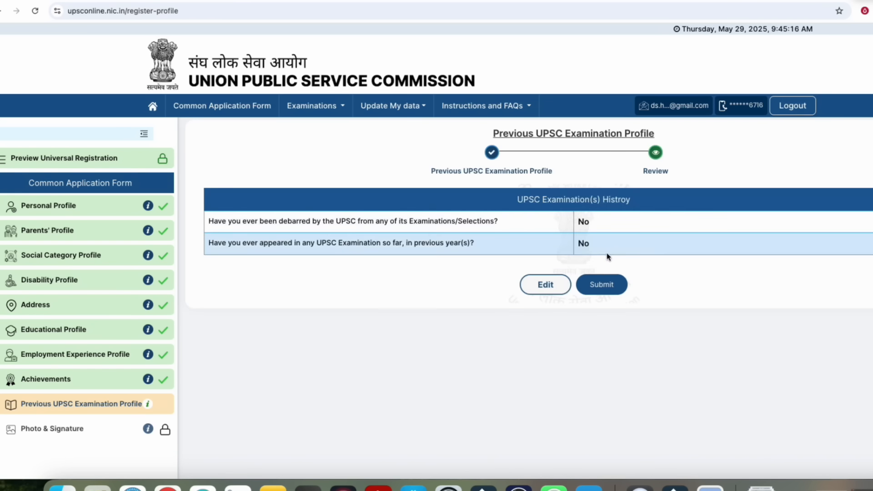
left_click(604, 285)
left_click(460, 303)
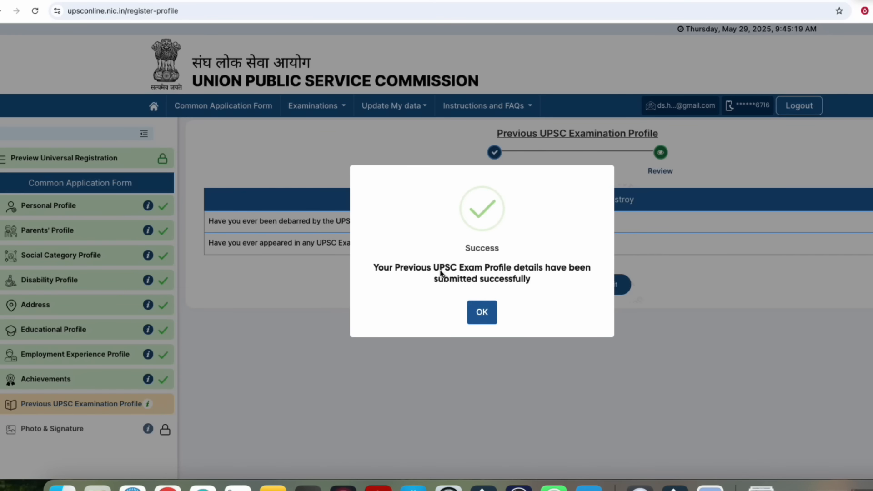
left_click_drag(537, 270, 481, 319)
Step: Dismiss the success message and read the required 'photo' file-name note on Photo & Signature
left_click(491, 313)
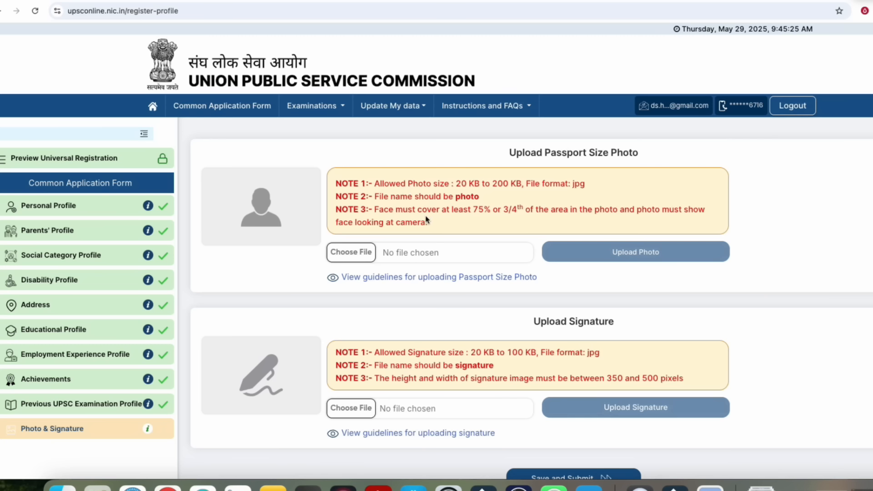
scroll(428, 219, "down", 1)
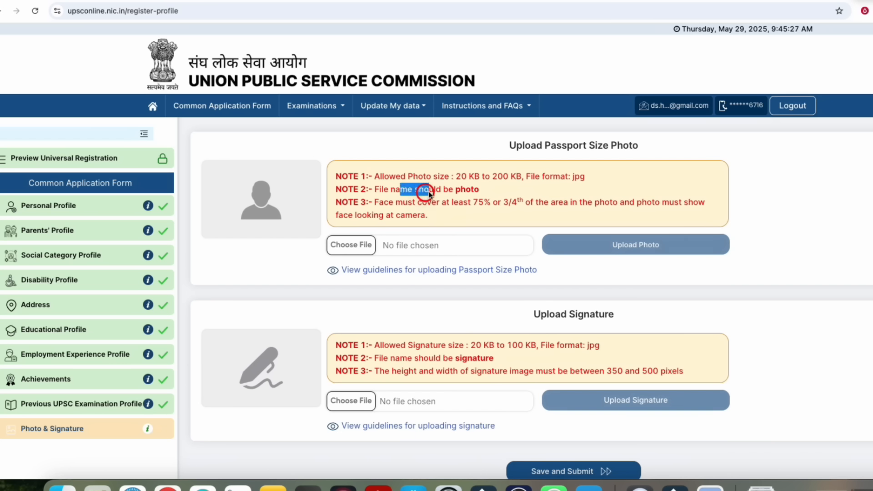
double_click(467, 189)
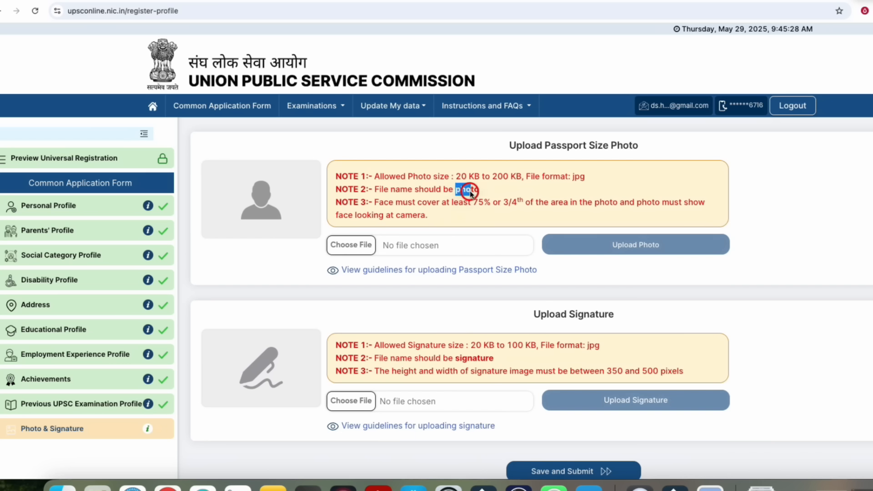
left_click(390, 202)
Step: Open the passport photo guidelines and read the specimens, acceptance table and Dos and Don'ts
left_click(349, 249)
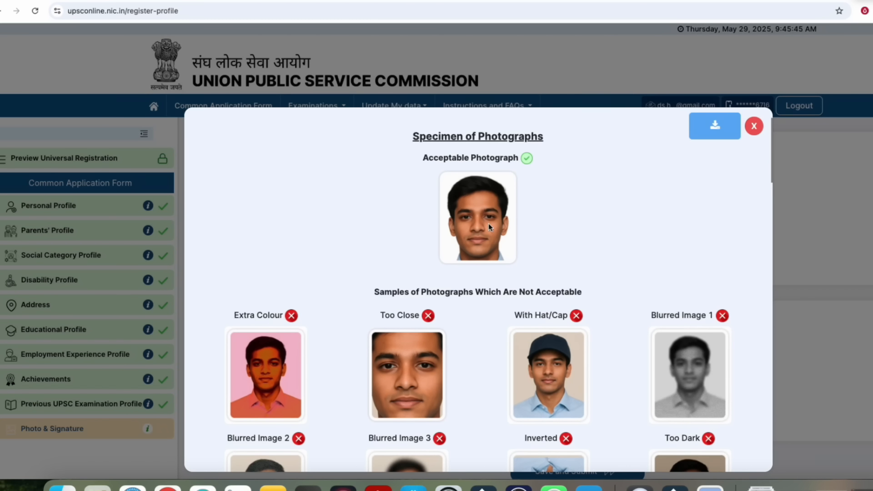
scroll(564, 274, "down", 1)
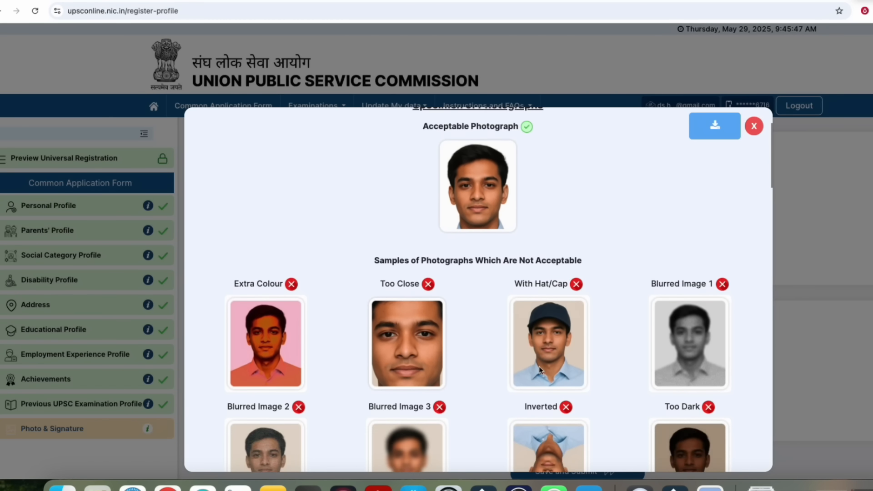
scroll(540, 369, "down", 4)
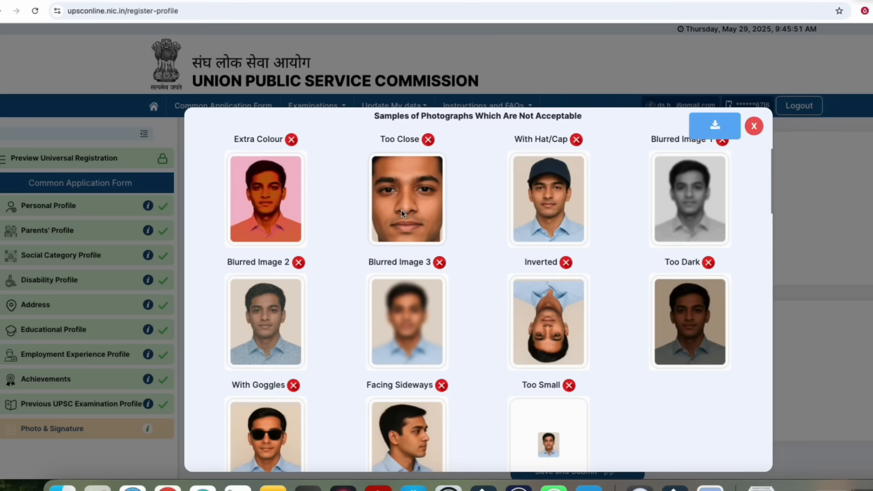
scroll(357, 298, "down", 5)
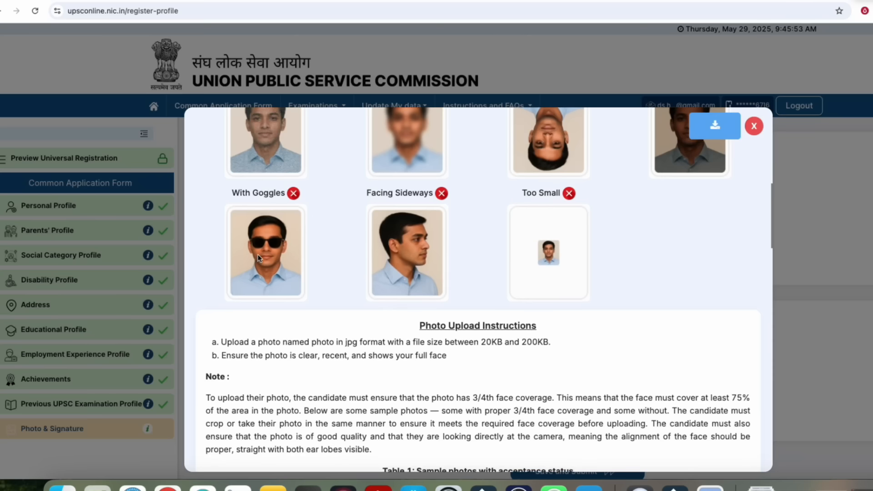
scroll(534, 301, "up", 8)
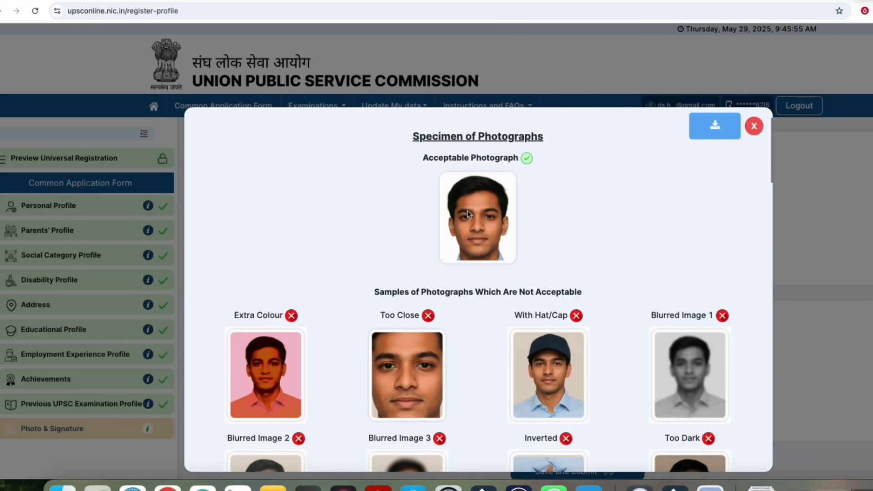
scroll(473, 187, "down", 10)
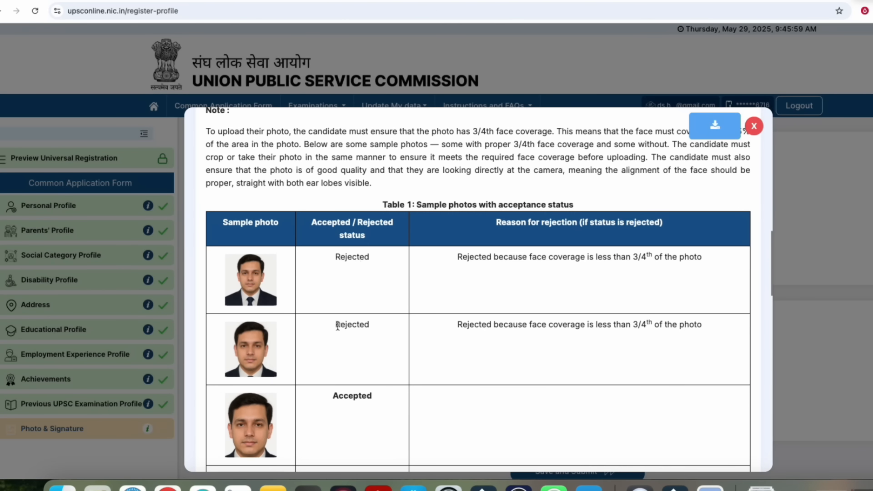
scroll(296, 348, "down", 2)
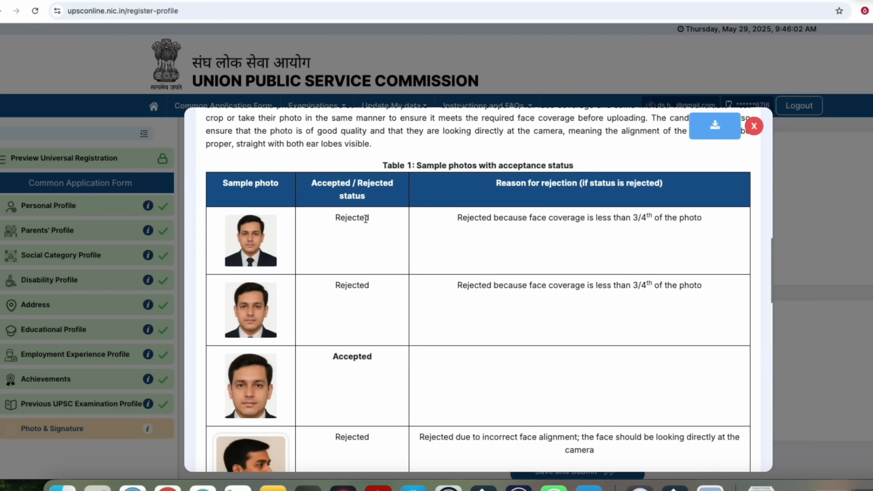
scroll(362, 302, "down", 3)
left_click_drag(339, 226, 367, 227)
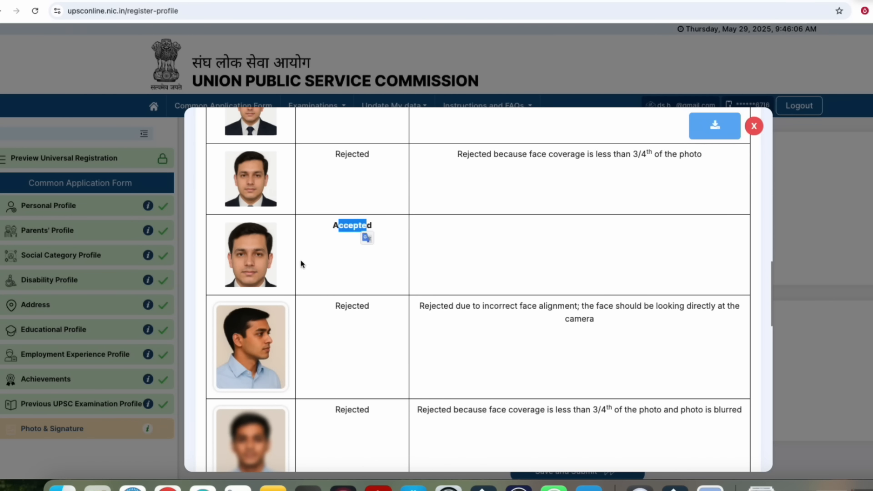
scroll(400, 328, "down", 10)
scroll(387, 328, "down", 2)
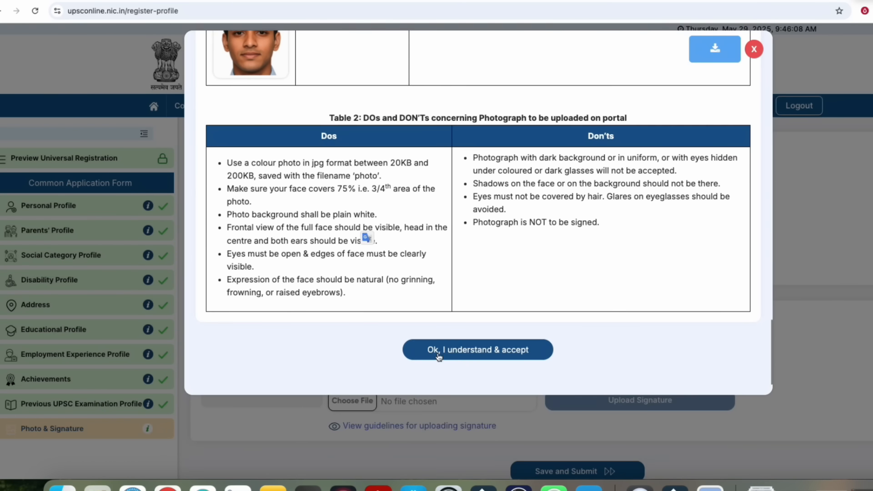
Step: Accept the photo guidelines, then cancel the file chooser without selecting a photo
left_click(454, 359)
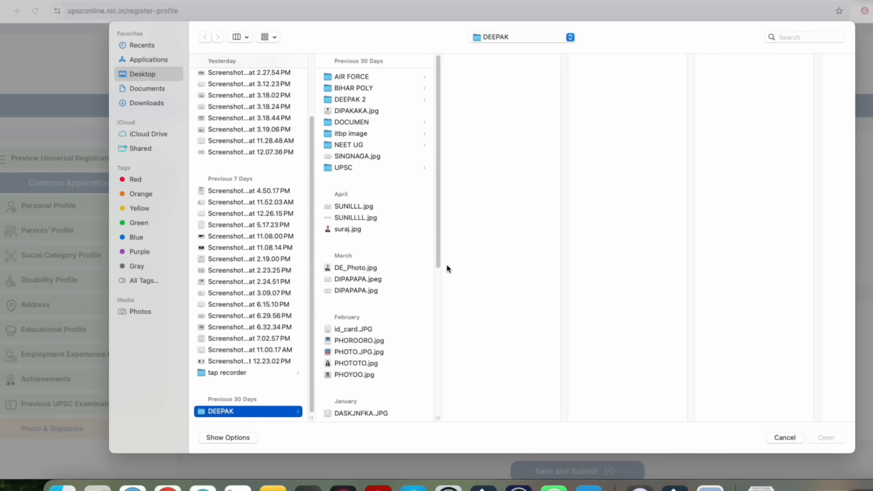
key("Escape")
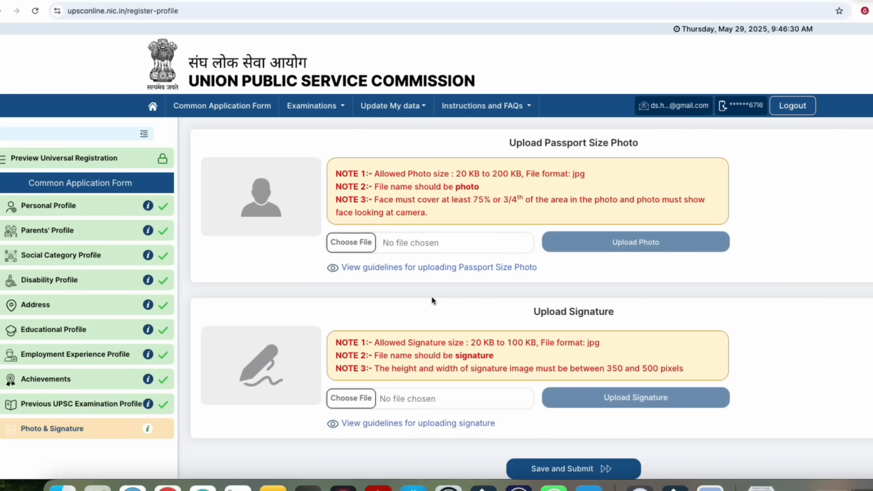
left_click(346, 422)
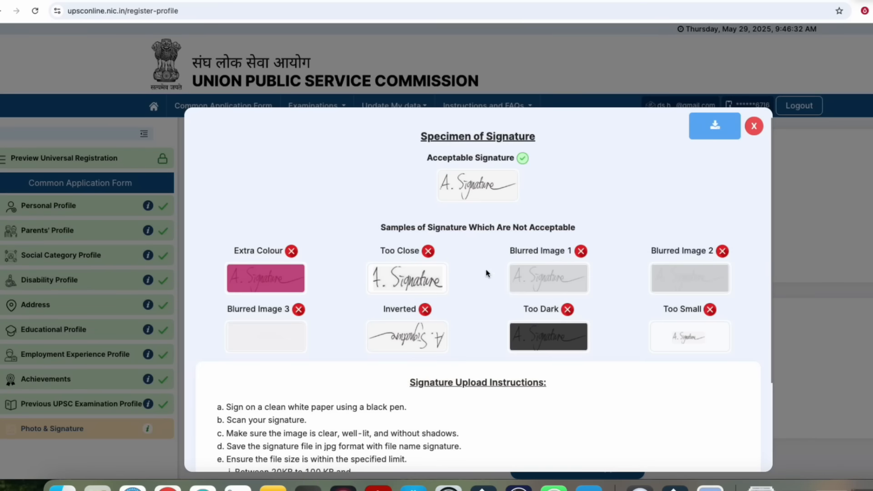
left_click_drag(449, 160, 498, 160)
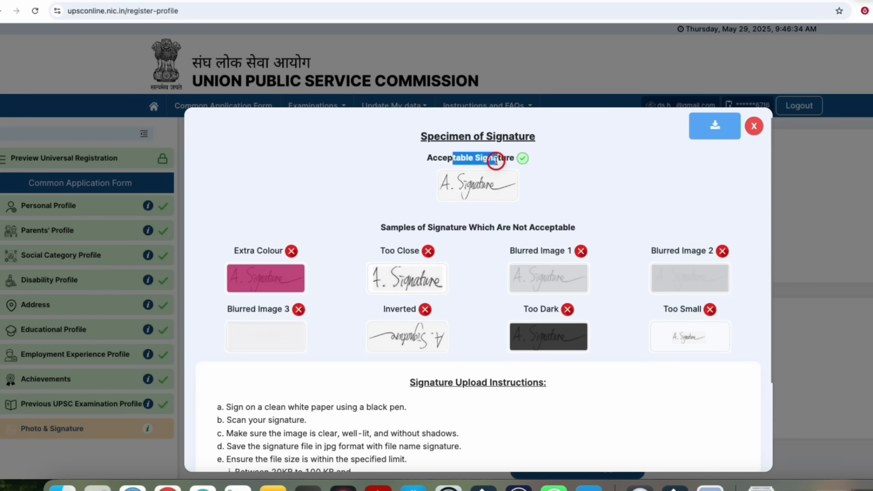
left_click(455, 160)
scroll(452, 253, "down", 3)
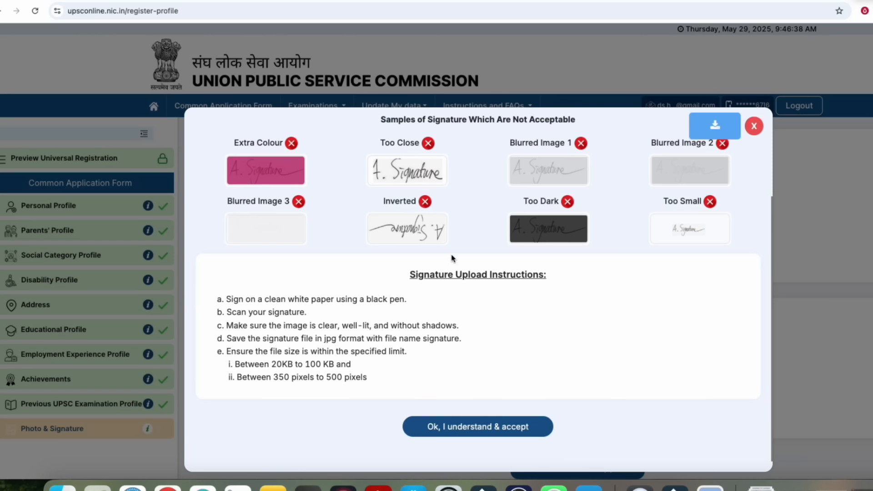
left_click_drag(313, 300, 385, 300)
left_click(385, 301)
scroll(464, 282, "up", 3)
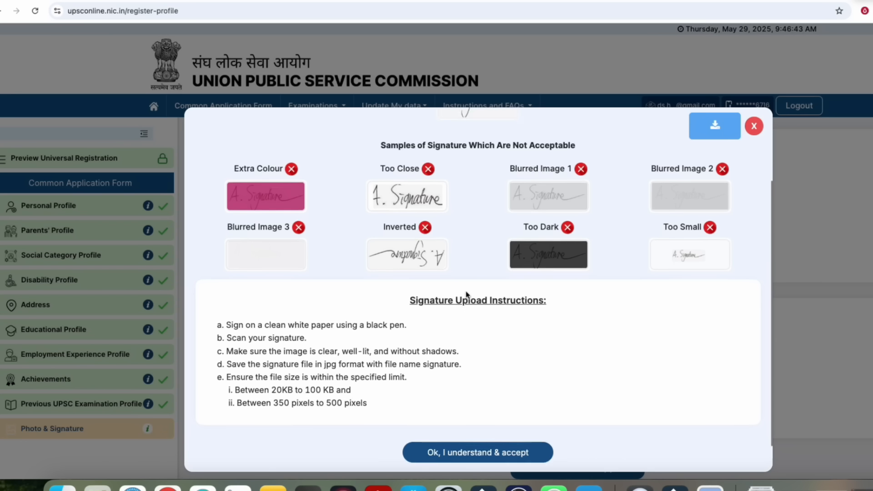
left_click(753, 126)
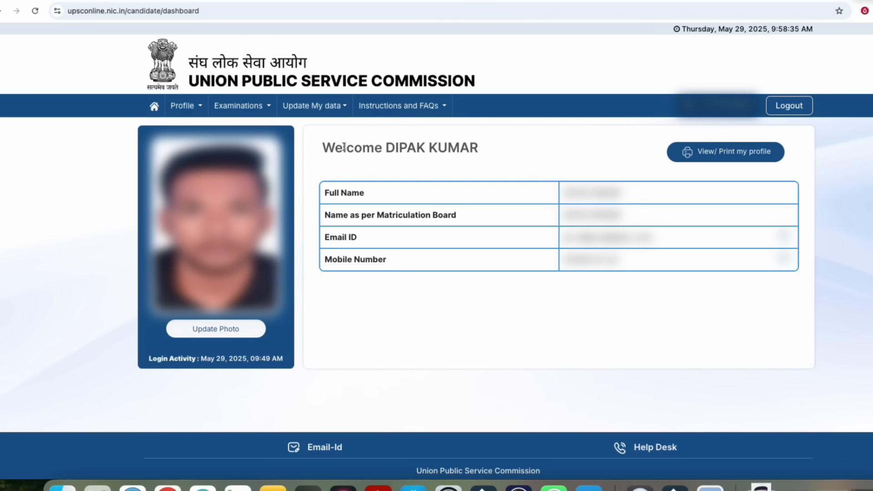
Step: Open the Examinations menu in the candidate dashboard's top bar
left_click(259, 108)
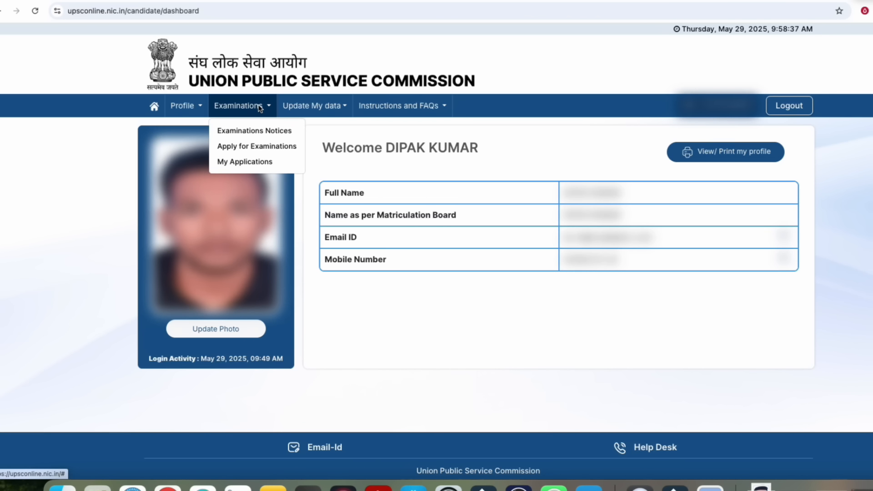
Step: Check the Examinations Notices page, then go back to the UPSC home page
left_click(260, 133)
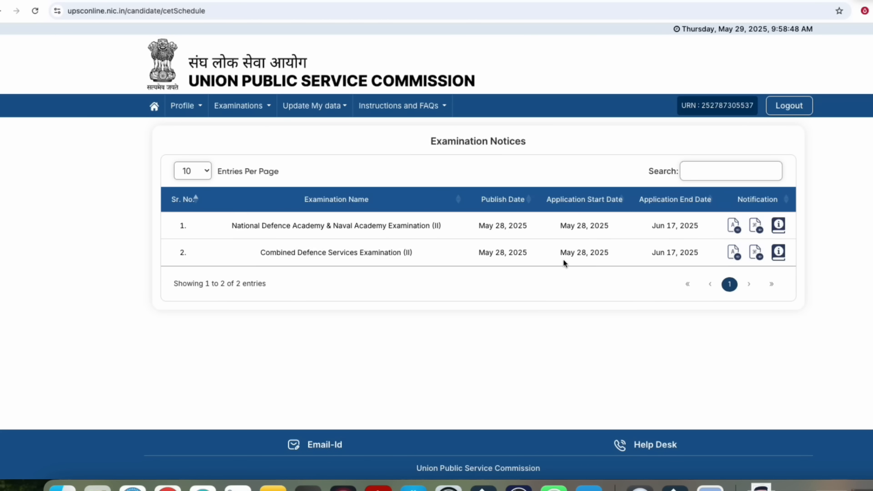
left_click(156, 107)
scroll(475, 299, "down", 1)
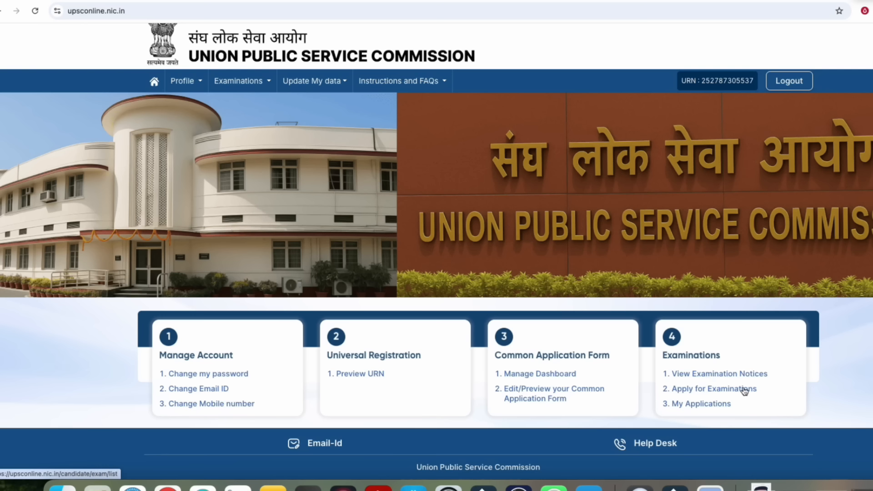
Step: Look over the NDA and CDS examinations open for application, then return home
left_click(725, 390)
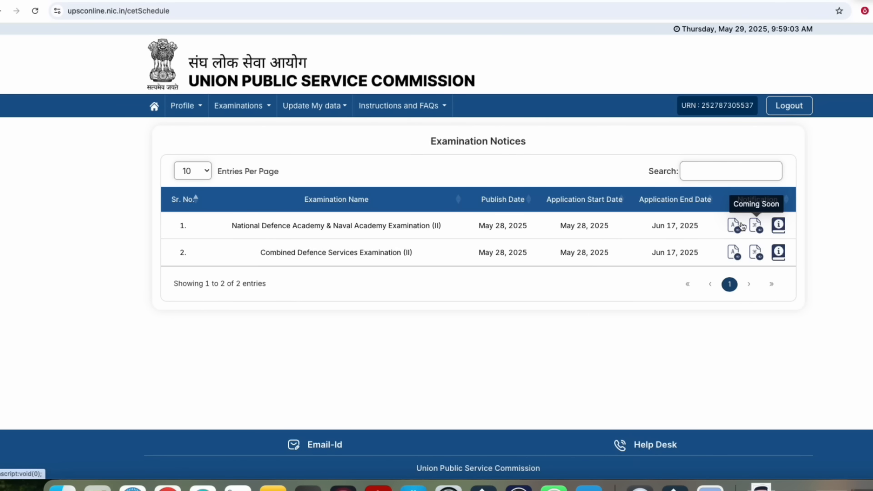
left_click_drag(321, 225, 378, 229)
left_click_drag(336, 252, 388, 252)
left_click(154, 106)
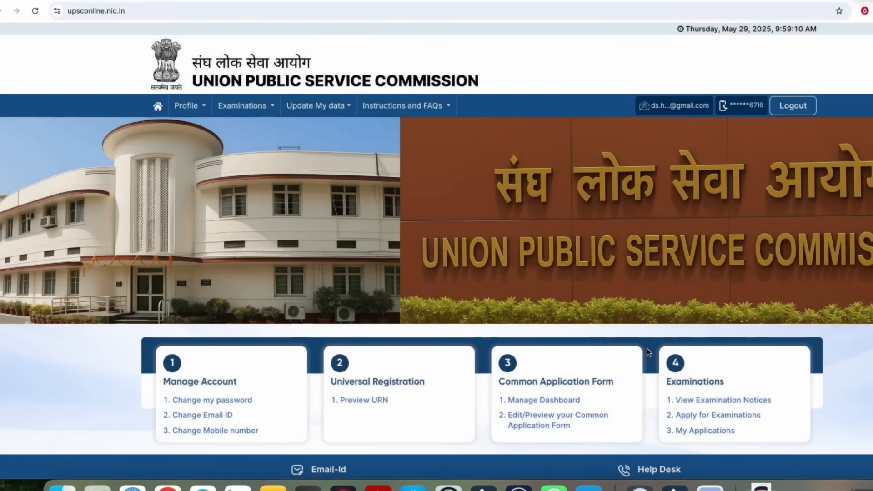
scroll(706, 393, "down", 1)
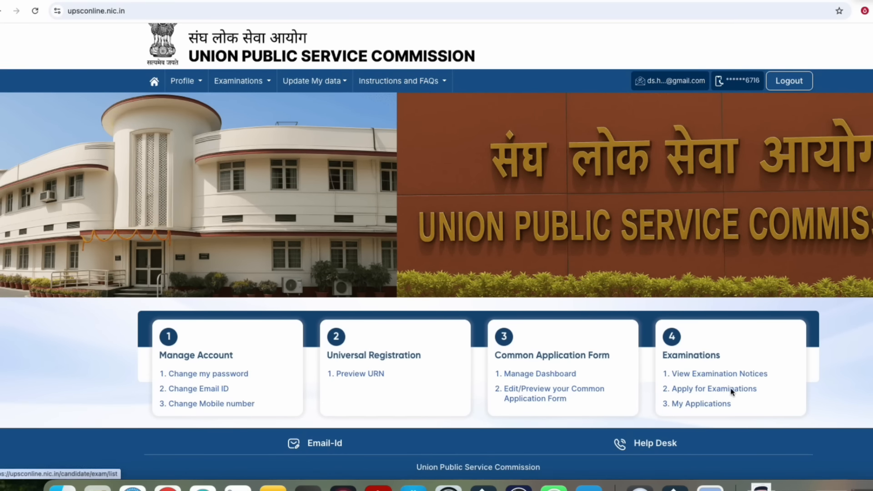
Step: From Apply for Examinations, start the NDA & NA (II) 2025 application
left_click(732, 390)
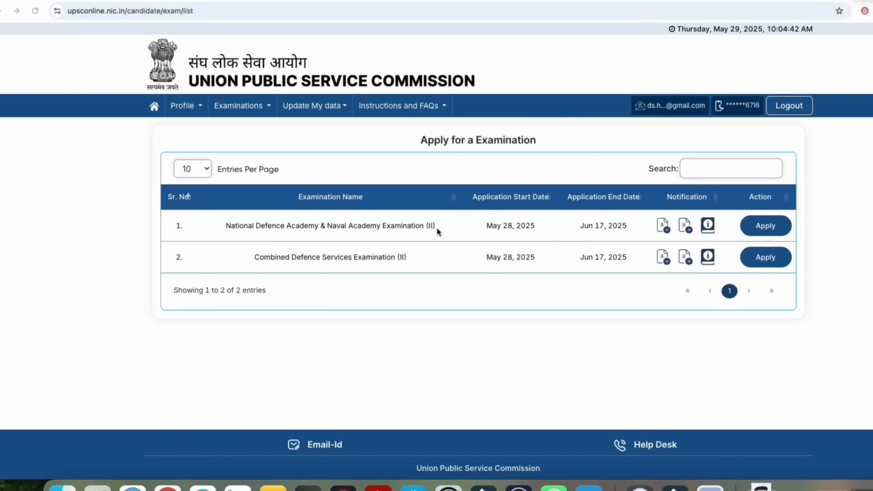
left_click_drag(308, 225, 435, 227)
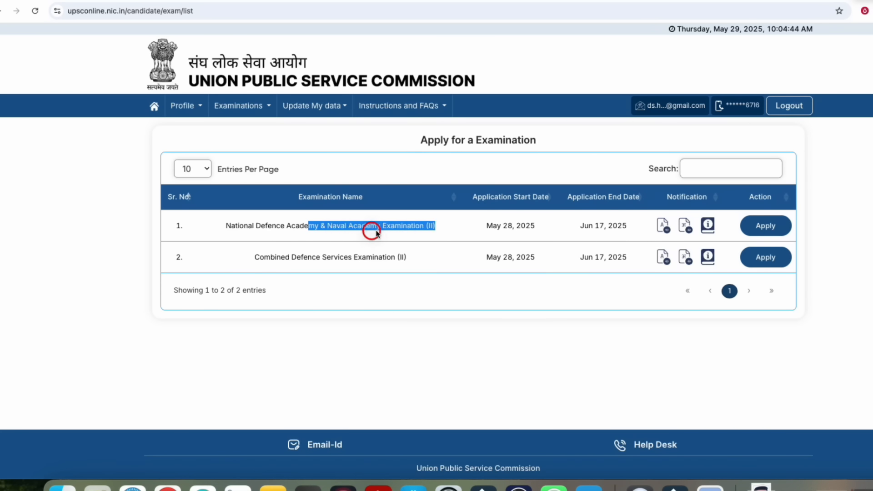
left_click(400, 232)
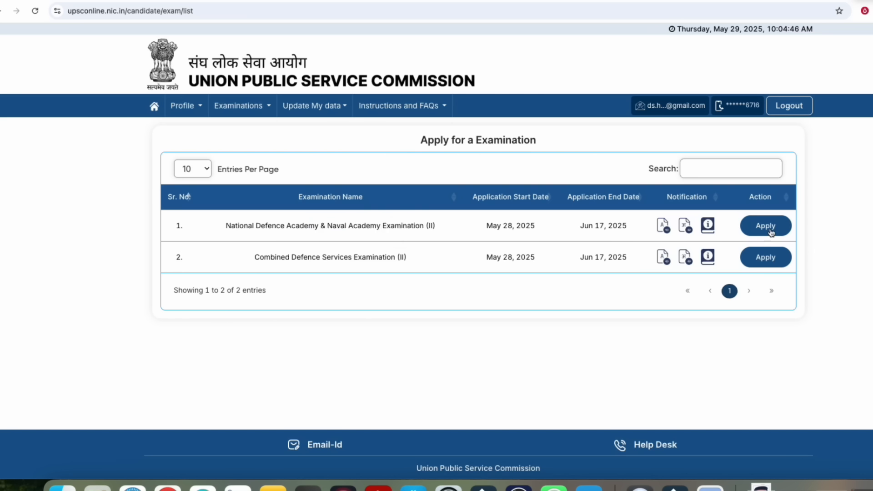
left_click_drag(315, 258, 377, 262)
left_click(360, 258)
left_click(371, 260)
left_click(774, 227)
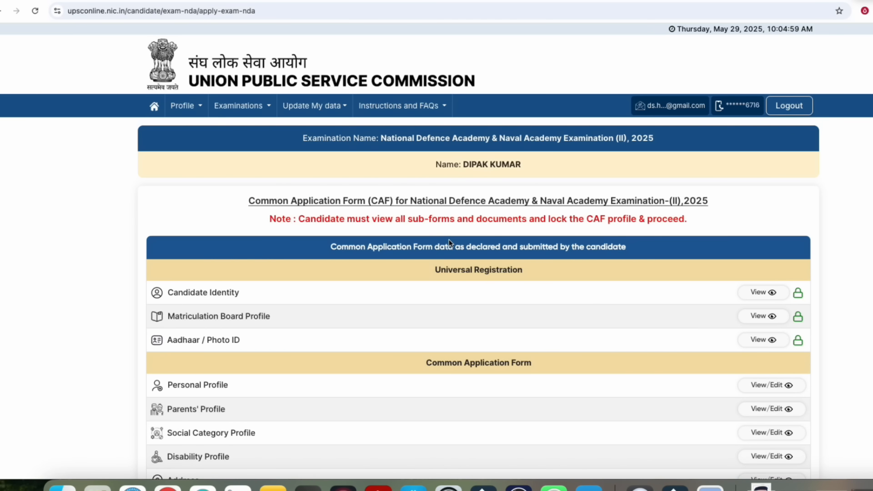
Step: Review the Common Application Form and tick the declaration that it was reviewed
scroll(448, 239, "down", 2)
left_click_drag(440, 205, 511, 214)
scroll(506, 217, "down", 3)
left_click_drag(452, 186, 496, 186)
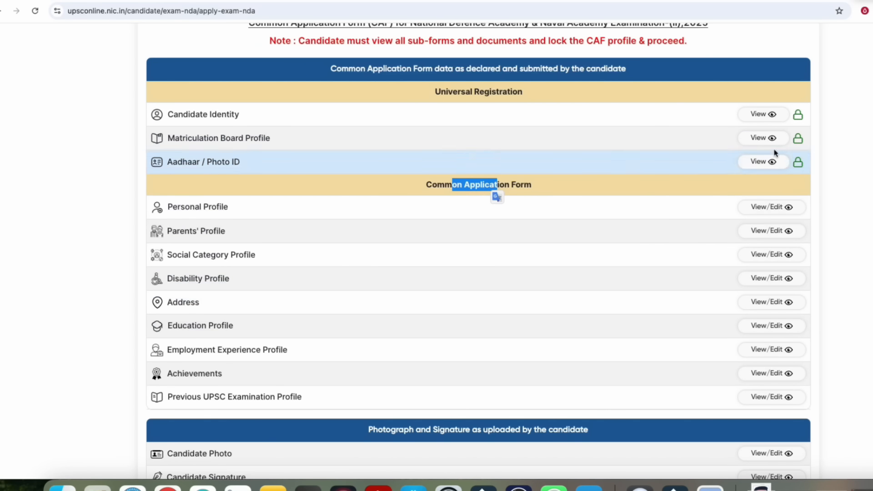
scroll(637, 245, "down", 5)
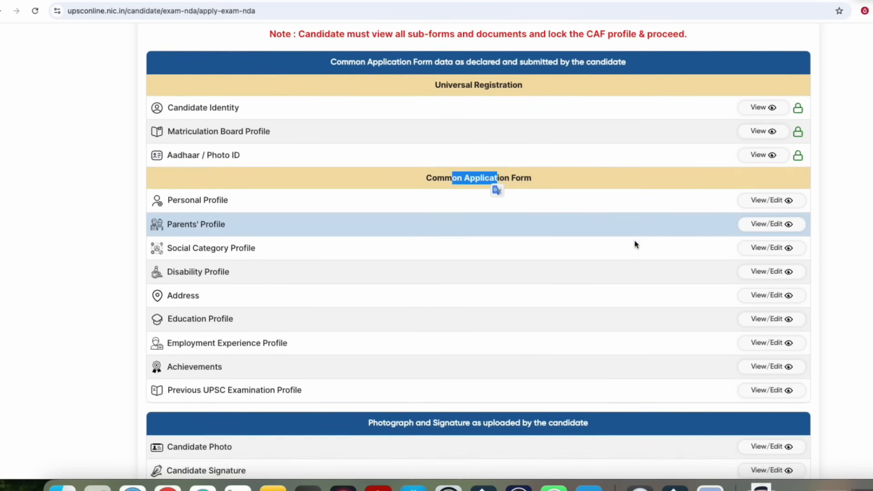
left_click(150, 361)
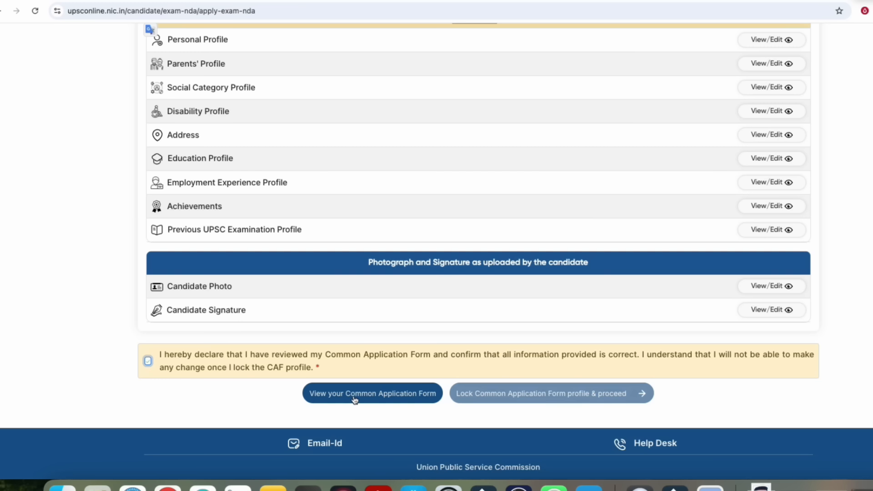
scroll(579, 274, "up", 10)
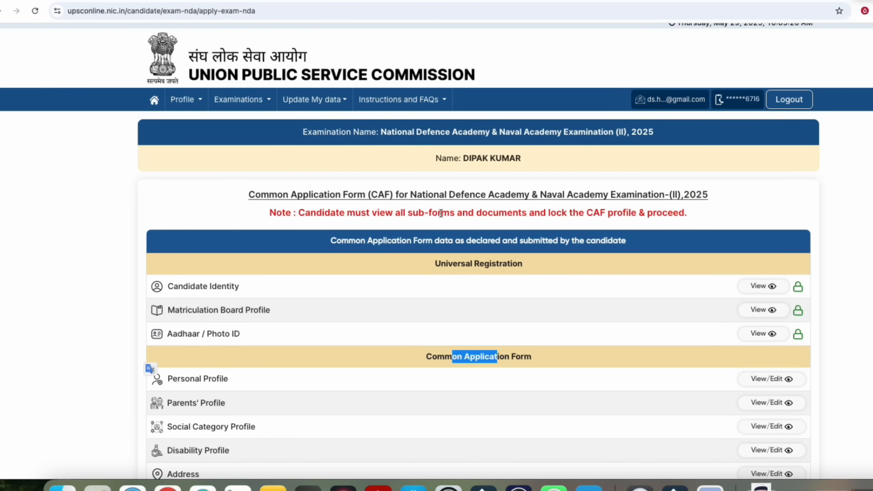
left_click_drag(488, 214, 564, 214)
left_click(573, 215)
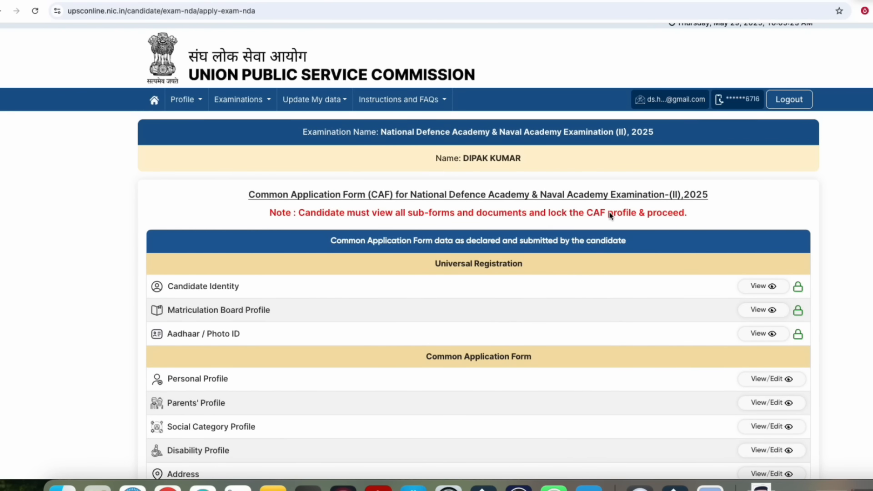
scroll(654, 214, "down", 2)
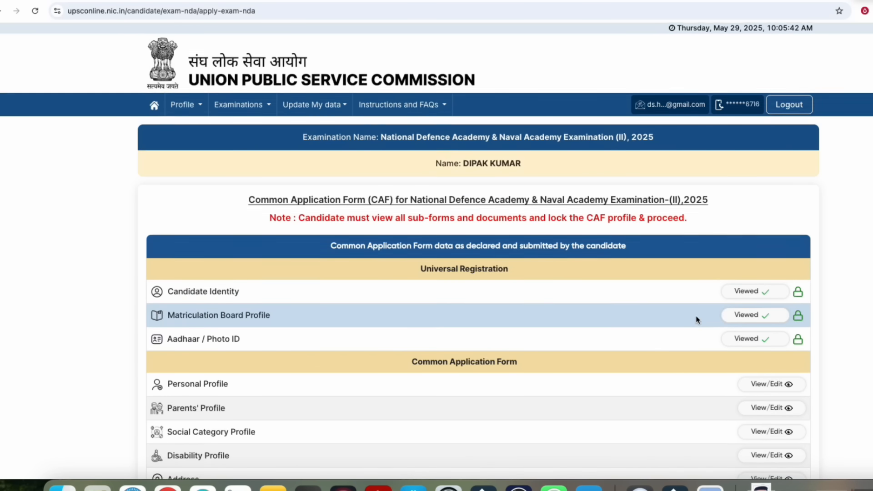
Step: View and close the uploaded candidate photo and signature
scroll(695, 318, "down", 3)
scroll(481, 339, "down", 5)
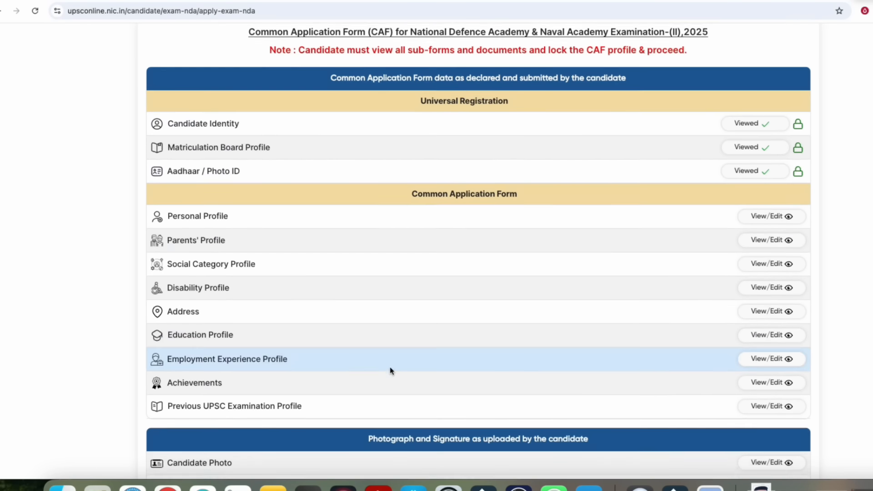
left_click(772, 350)
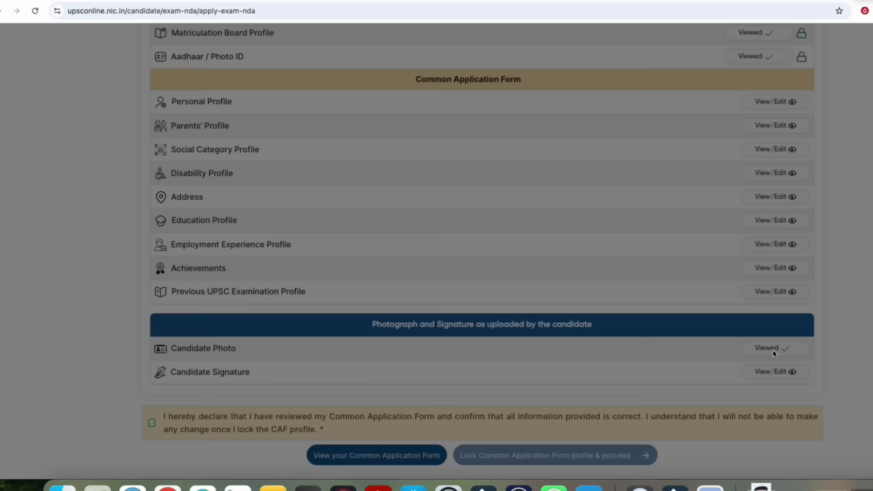
left_click(590, 128)
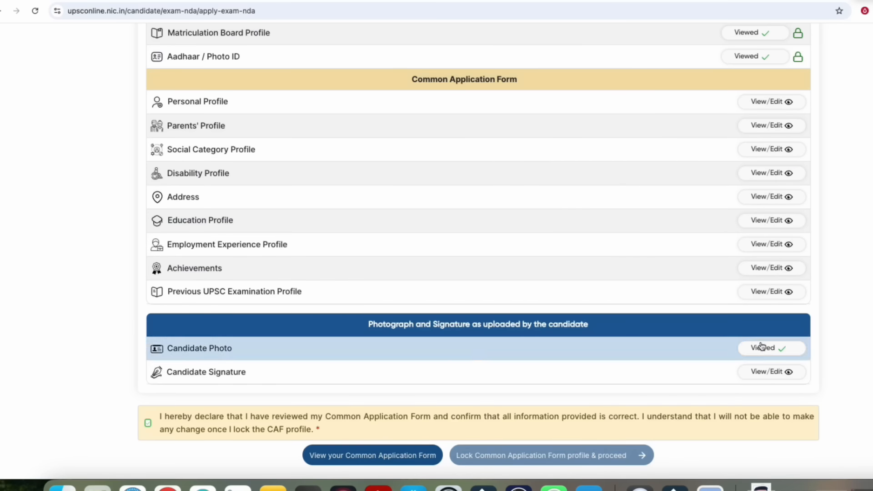
left_click(766, 372)
left_click(592, 126)
Step: Lock the Common Application Form profile, confirming twice and acknowledging the success message
scroll(757, 227, "up", 1)
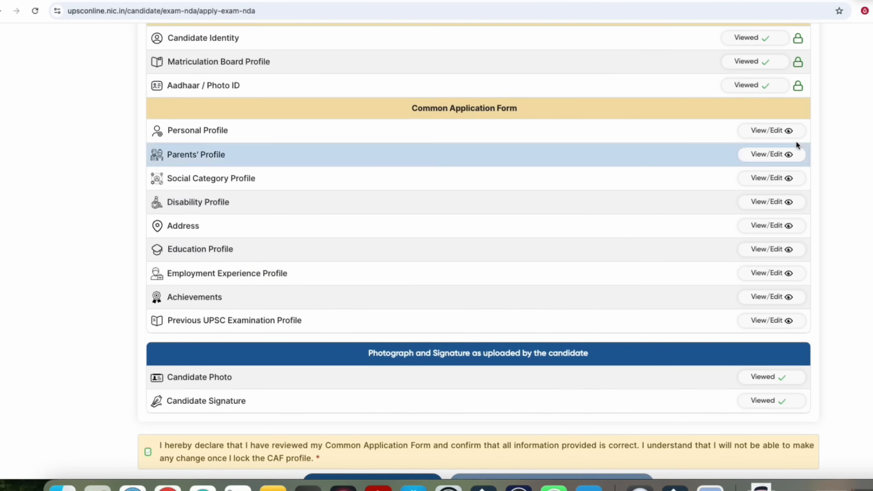
scroll(737, 282, "down", 1)
scroll(687, 348, "down", 2)
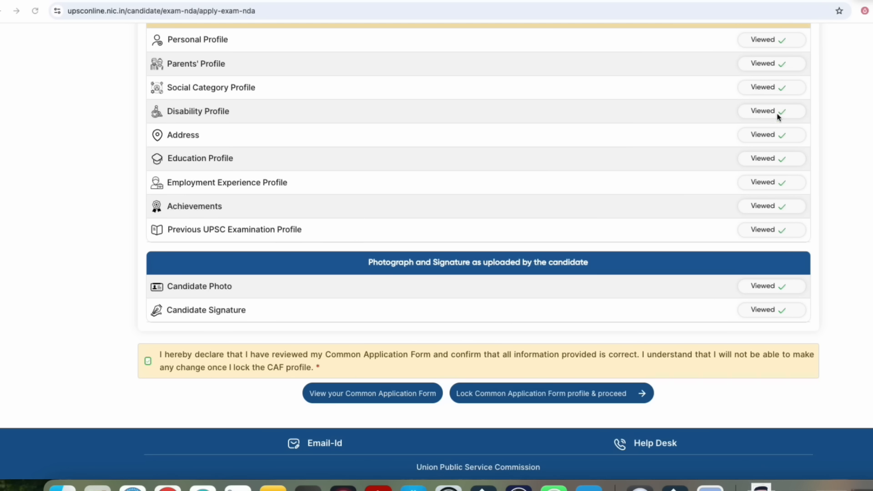
scroll(742, 182, "up", 7)
scroll(741, 290, "down", 1)
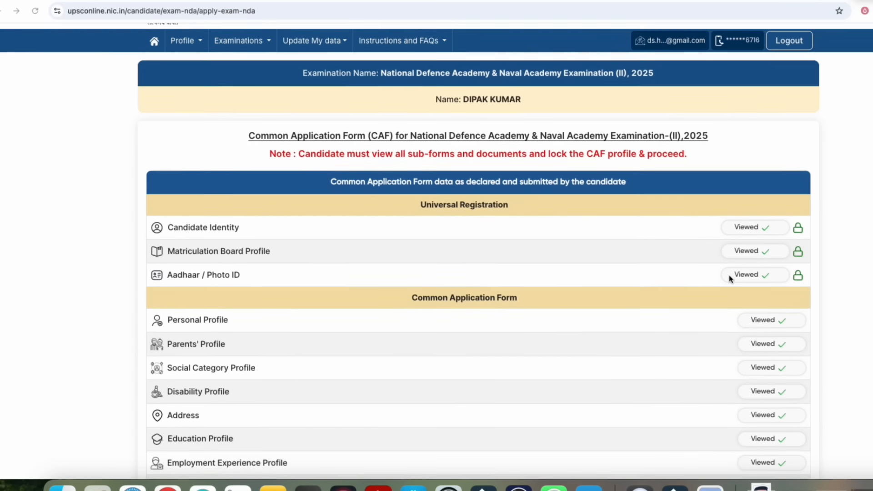
scroll(729, 278, "down", 6)
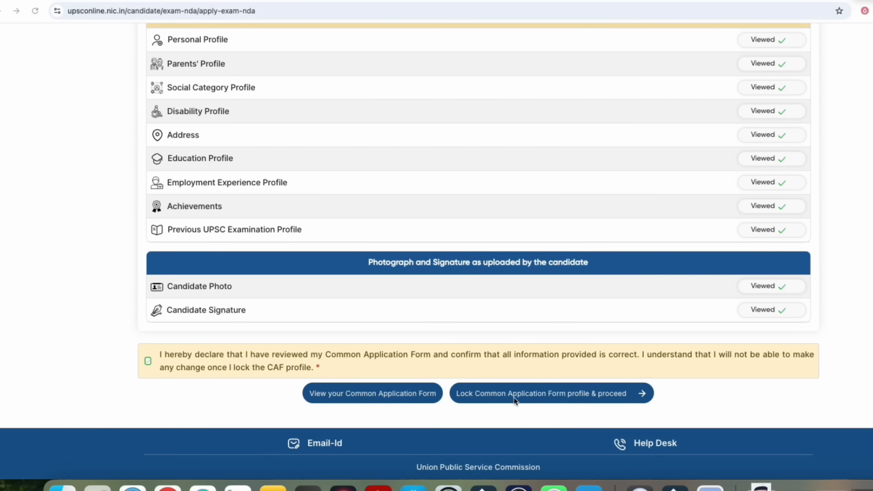
left_click(596, 397)
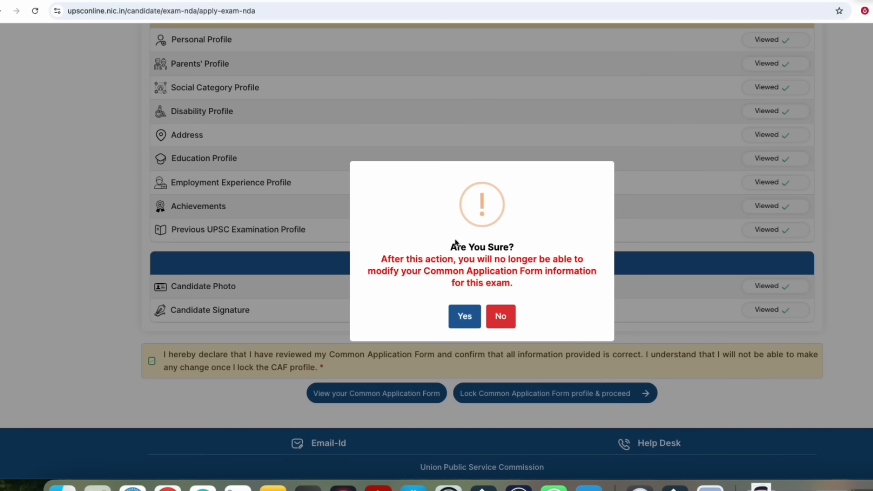
left_click(456, 320)
left_click(462, 304)
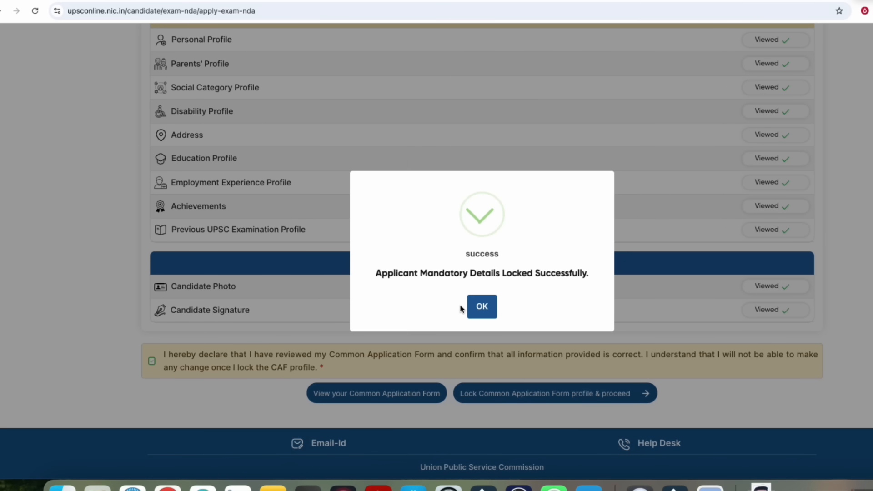
left_click(481, 305)
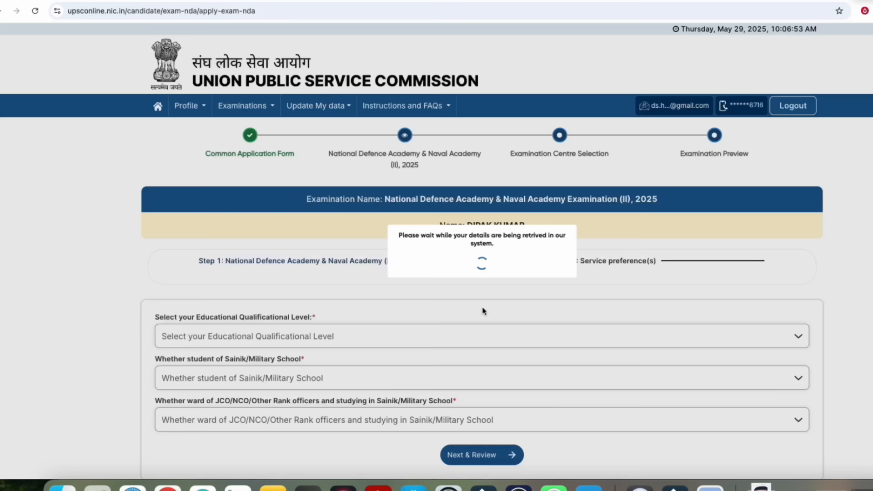
Step: Open the Educational Qualification Level dropdown on the NDA & NA (II) Step 1 form
scroll(507, 241, "down", 3)
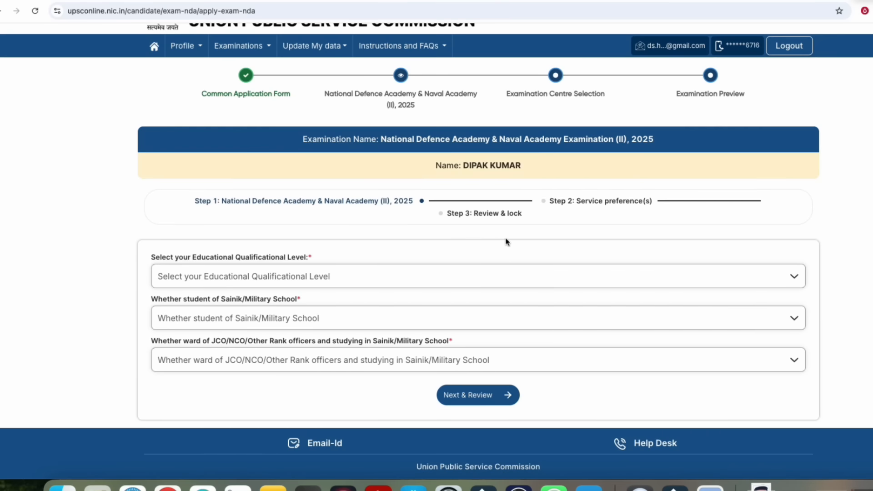
left_click_drag(268, 201, 375, 201)
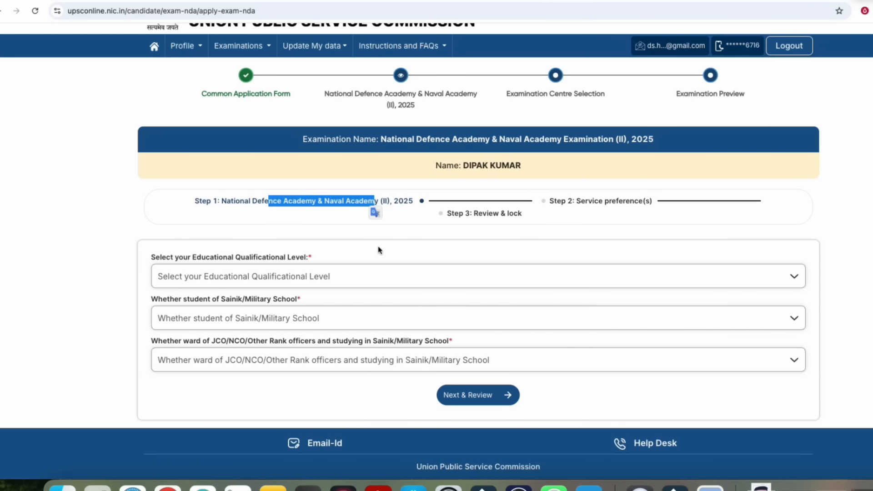
left_click_drag(196, 257, 257, 258)
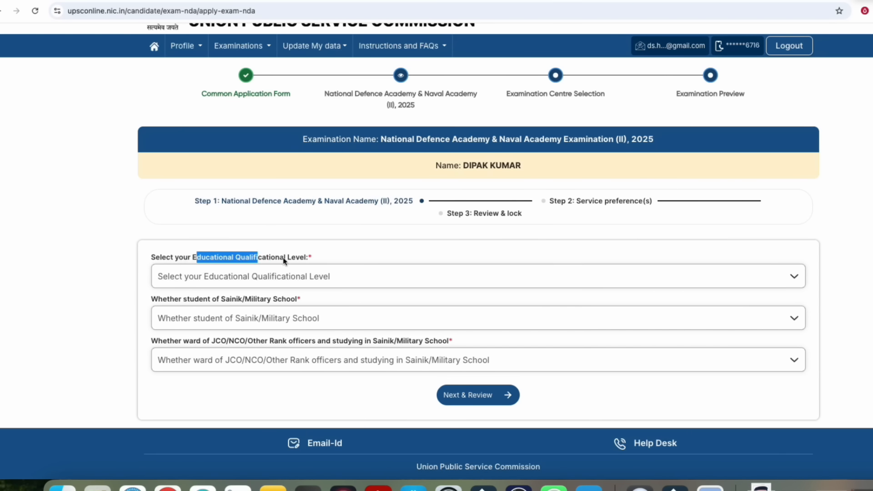
left_click(291, 274)
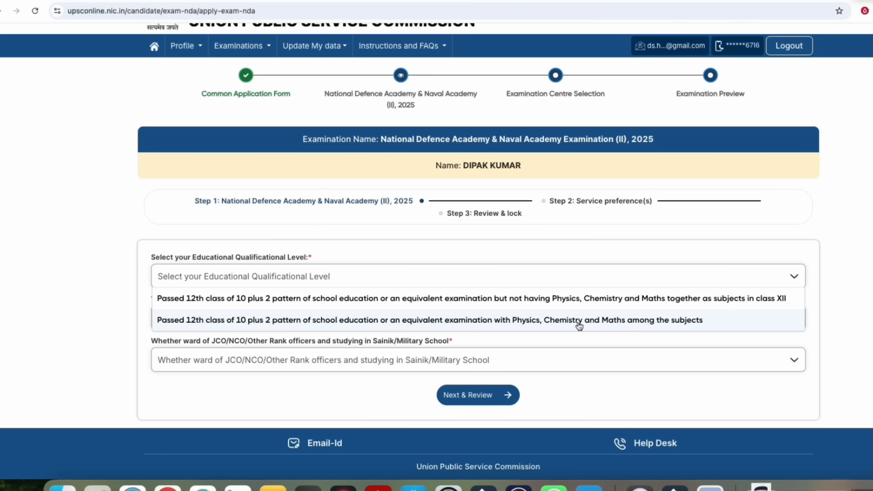
Step: Choose 'Passed 12th class with Physics, Chemistry and Maths' as the qualification level
left_click(476, 320)
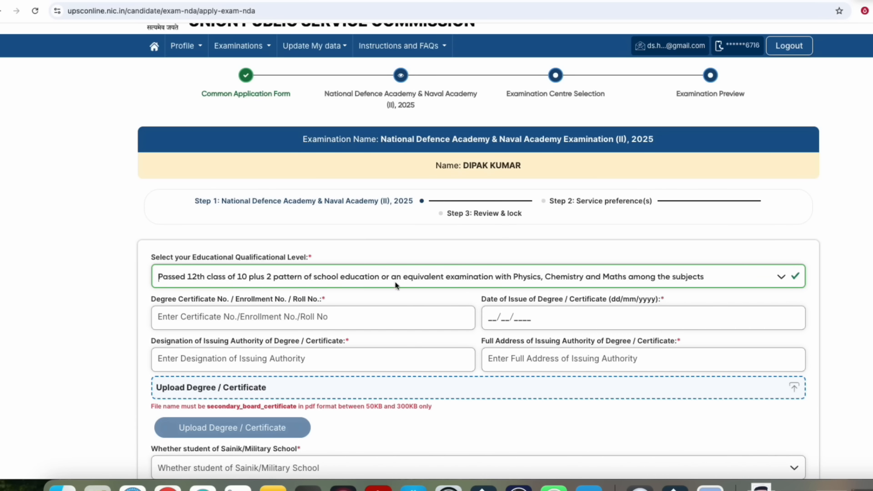
left_click(366, 280)
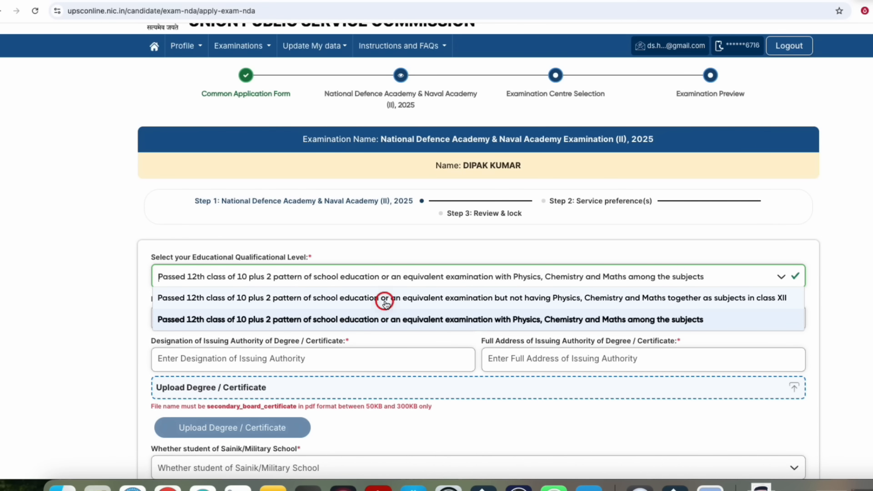
left_click(384, 297)
left_click(381, 285)
left_click(359, 321)
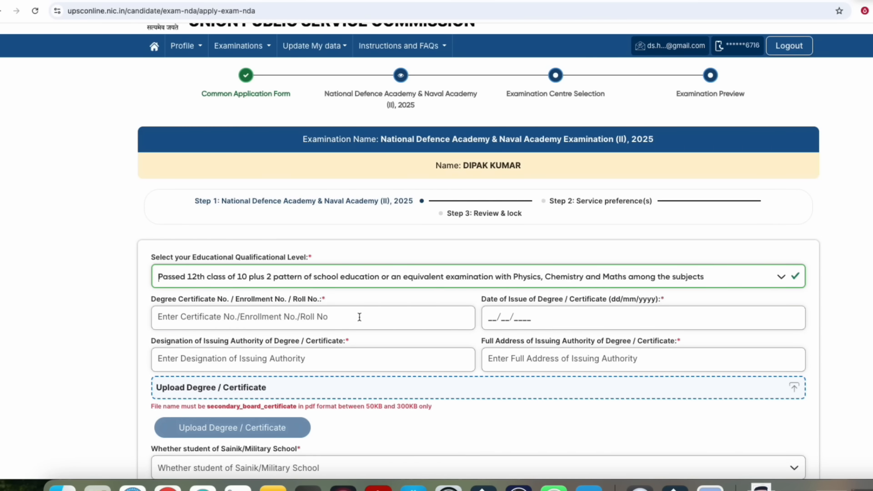
scroll(363, 313, "down", 1)
scroll(187, 282, "down", 3)
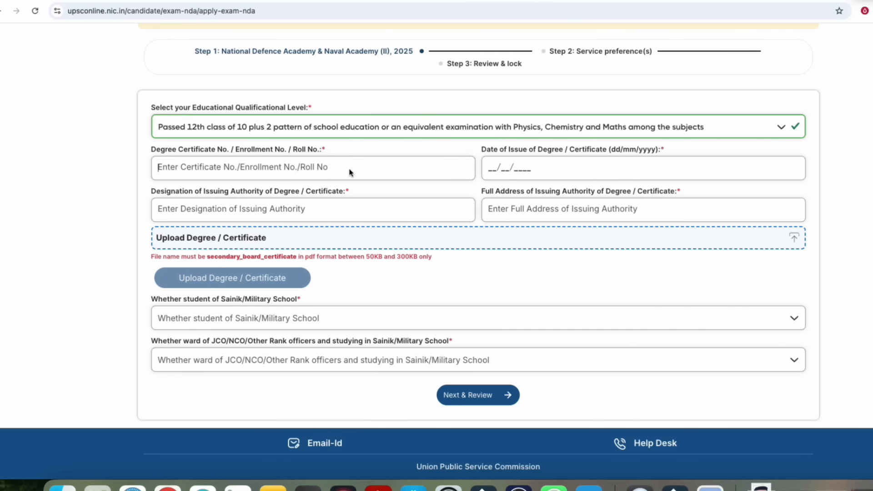
Step: Go through the certificate number, issue date, issuing authority and address fields, and the required certificate file
left_click(368, 173)
left_click_drag(546, 150, 571, 157)
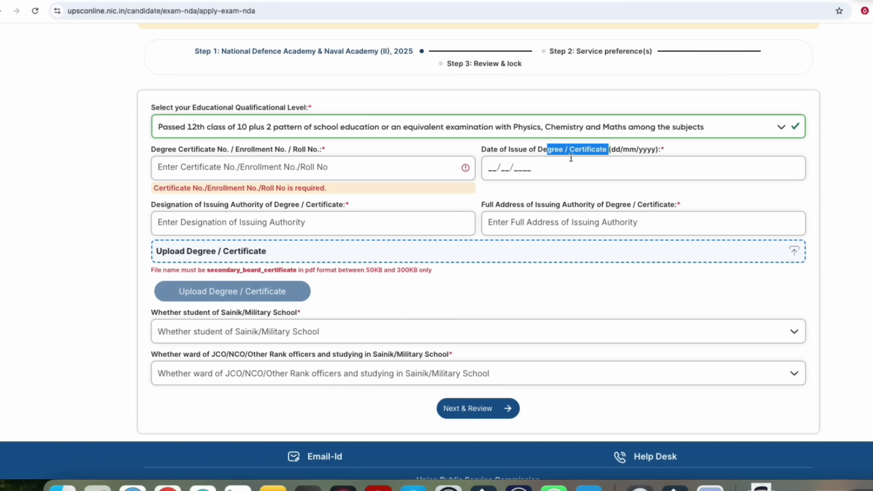
left_click(497, 167)
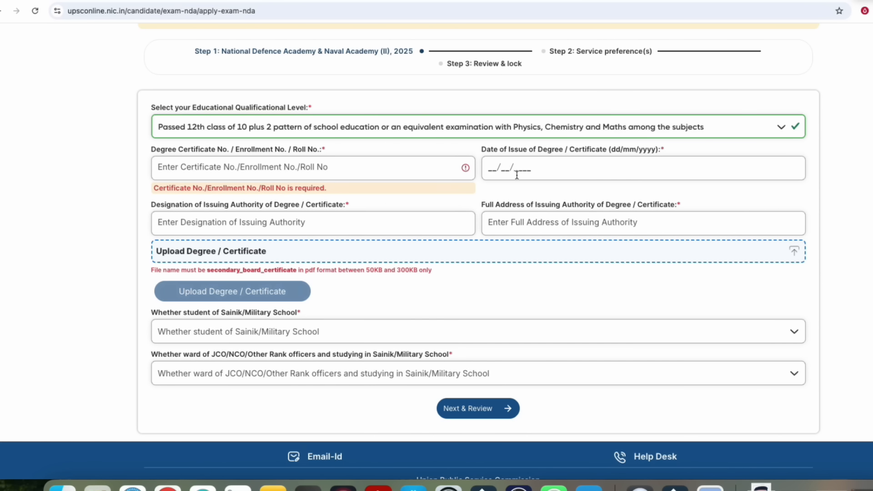
left_click(196, 223)
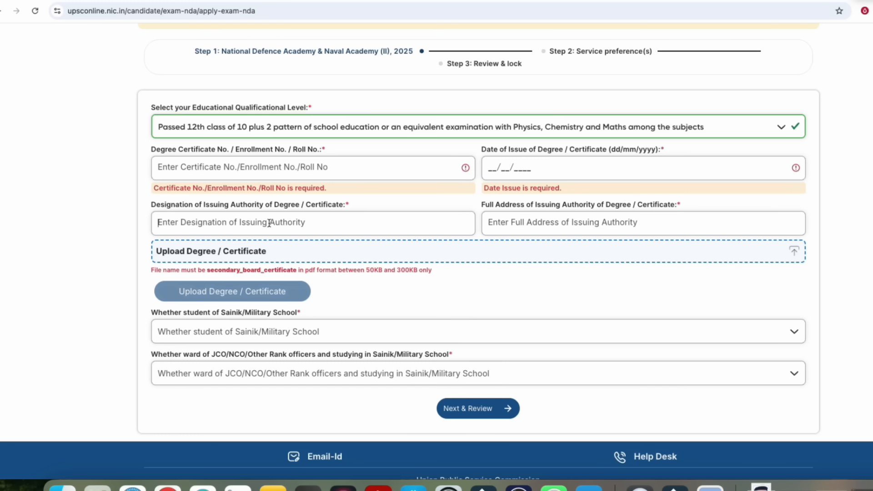
left_click_drag(547, 209, 605, 203)
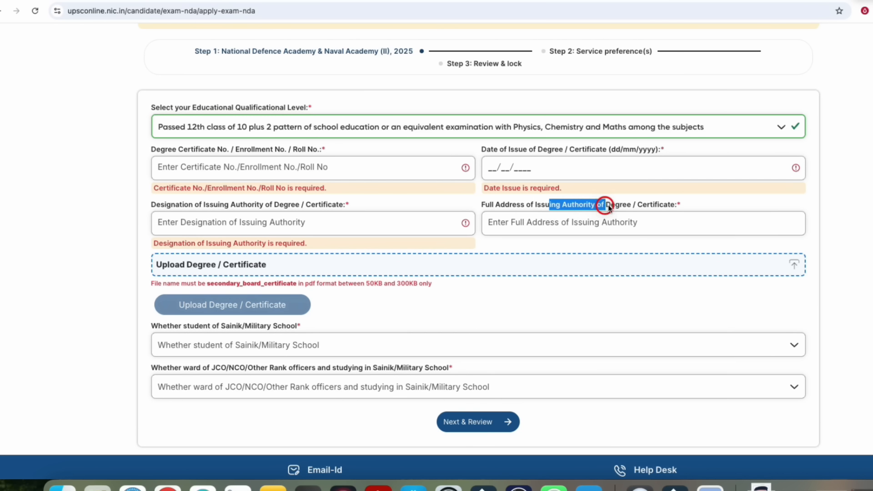
left_click(577, 222)
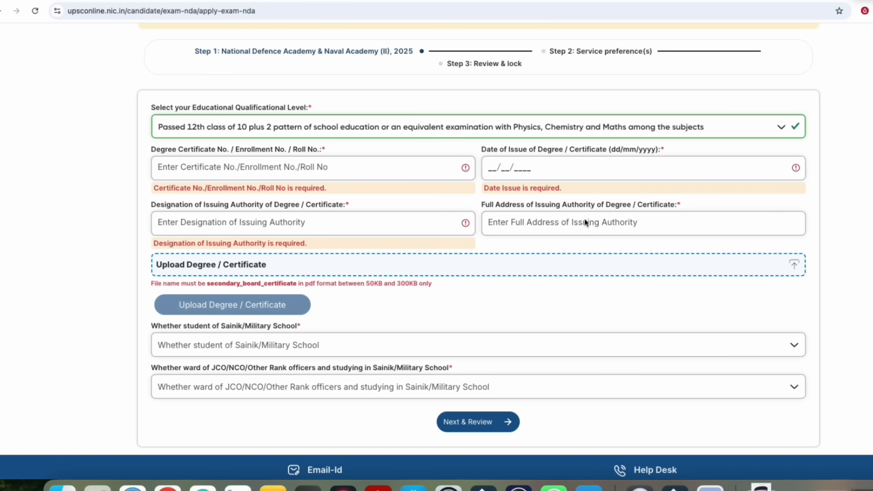
scroll(547, 226, "down", 1)
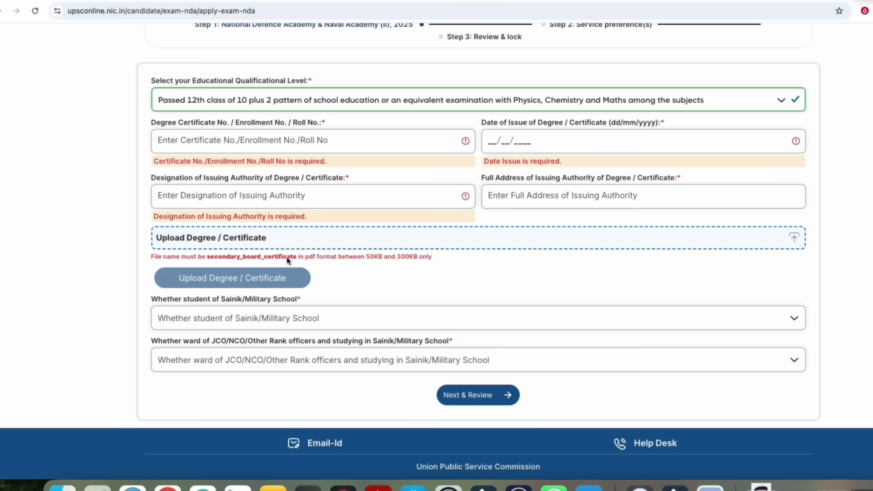
left_click_drag(298, 261, 209, 260)
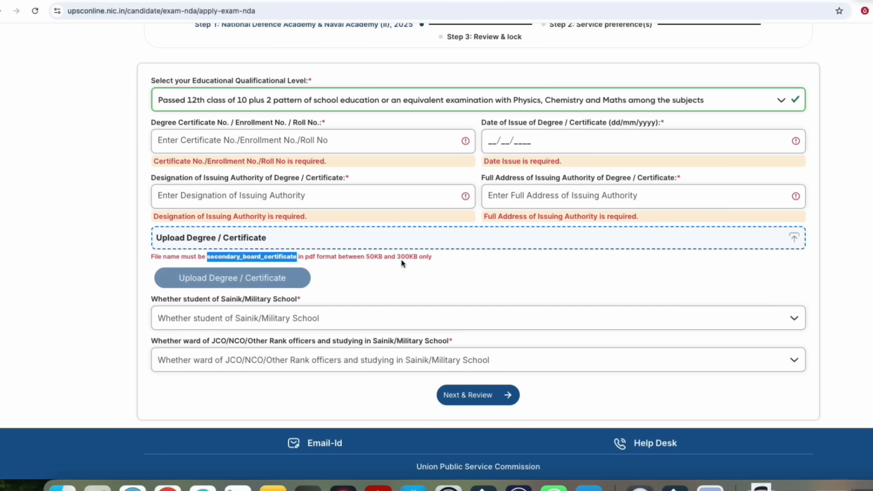
left_click(202, 279)
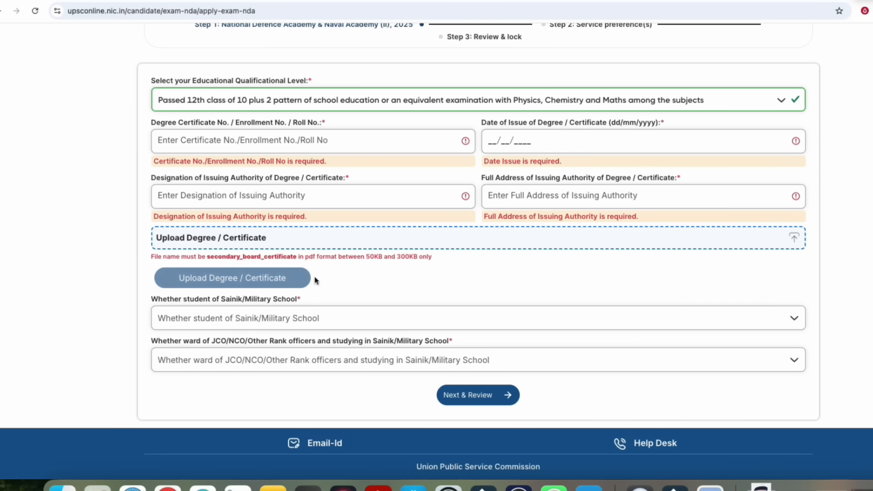
left_click(796, 241)
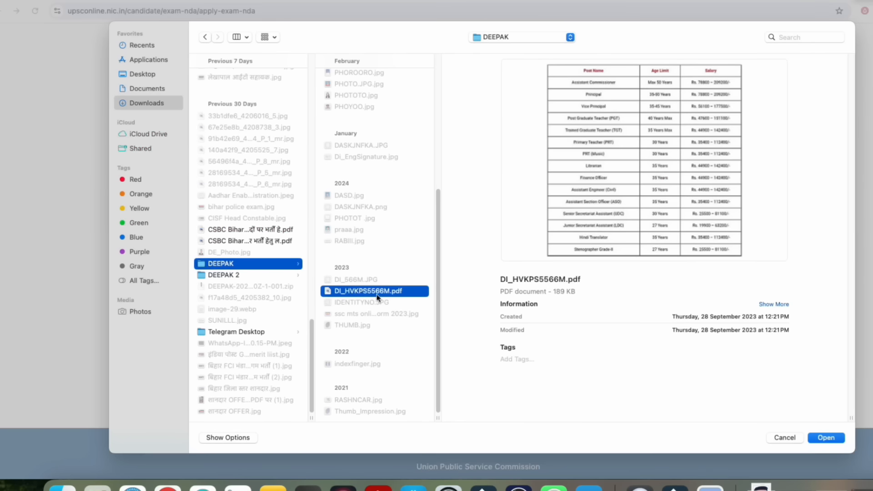
right_click(360, 293)
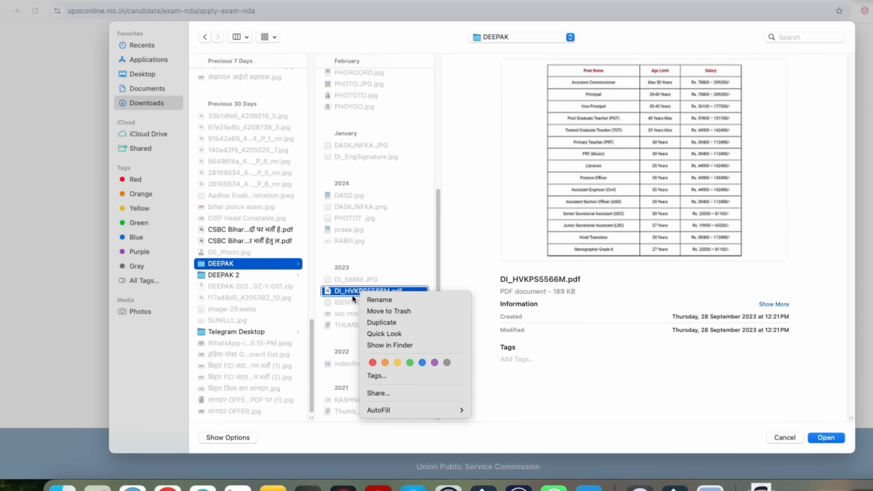
left_click(389, 299)
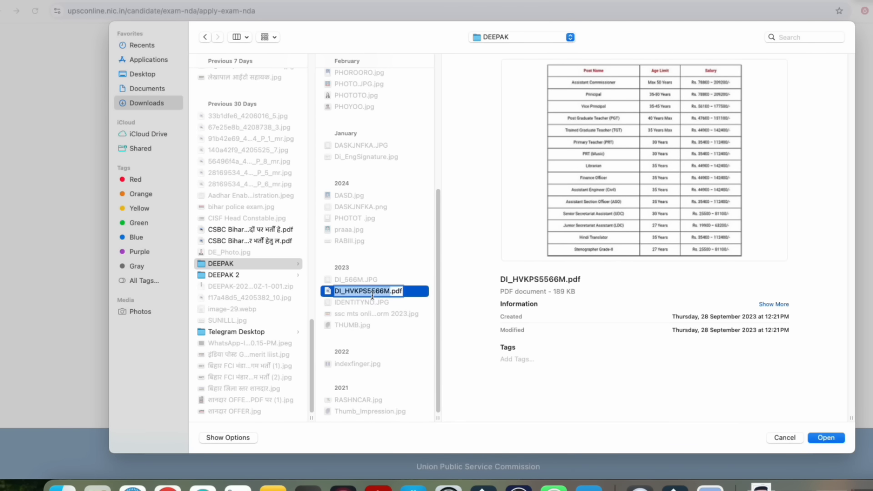
type("signature.jpg")
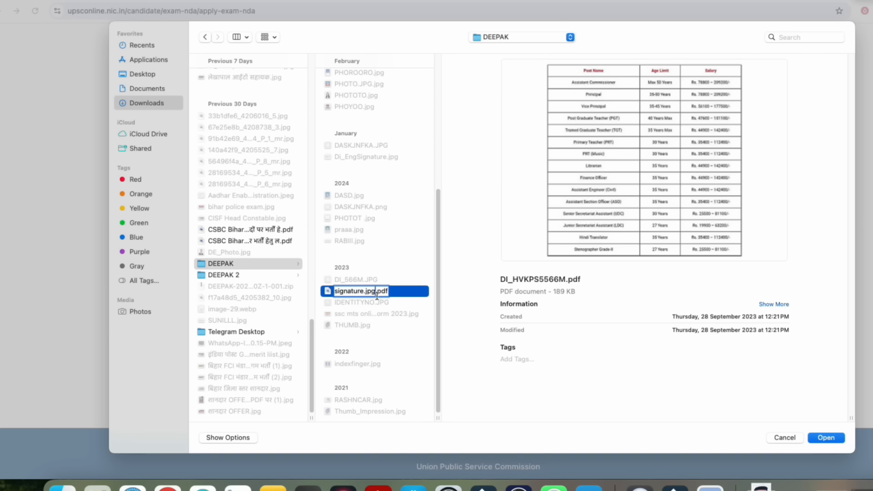
key("super+a")
left_click(782, 439)
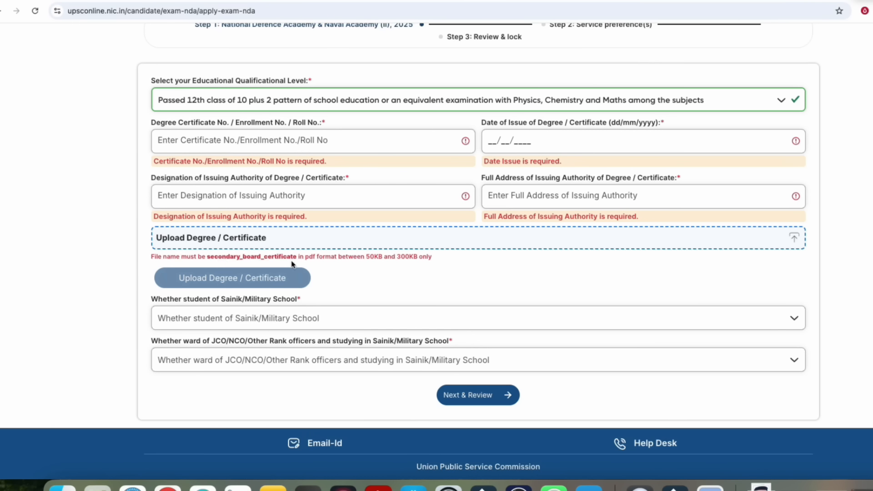
Step: Answer No to the Sainik School student question
left_click_drag(296, 259, 209, 261)
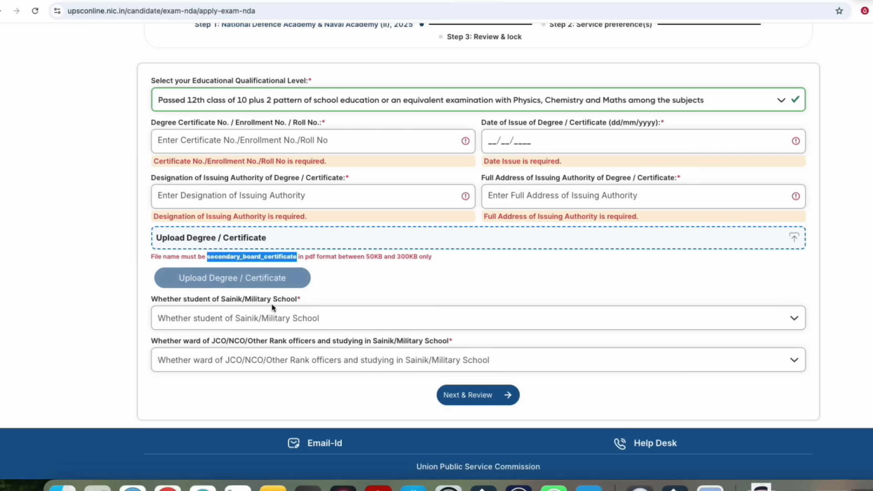
left_click(262, 317)
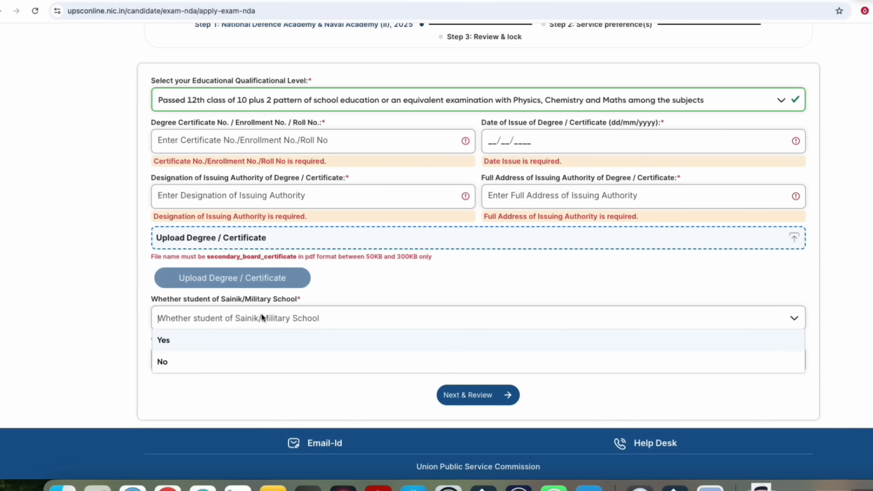
left_click(165, 346)
left_click(239, 322)
left_click(178, 362)
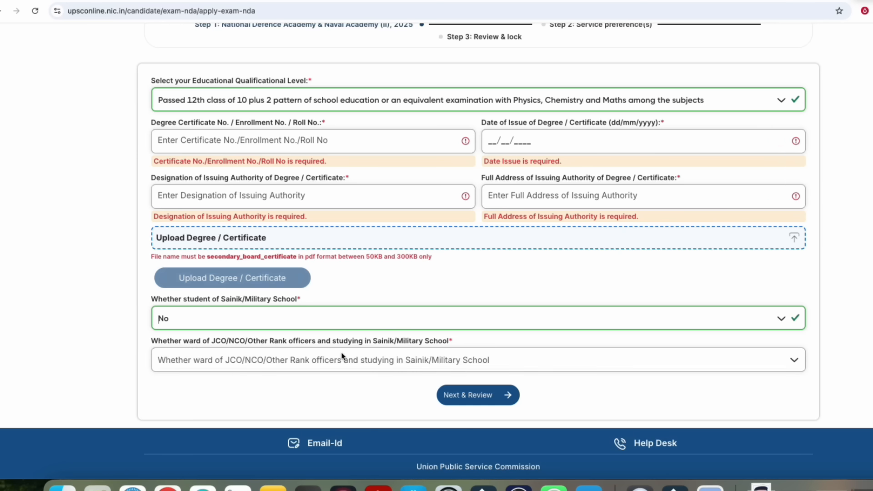
Step: Answer No to the JCO/NCO ward question and continue with Next & Review
left_click(358, 360)
left_click(207, 402)
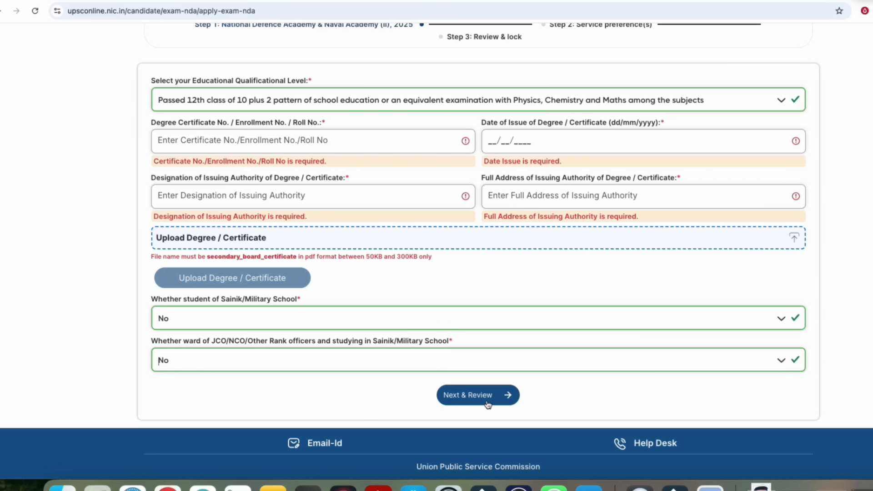
left_click(466, 398)
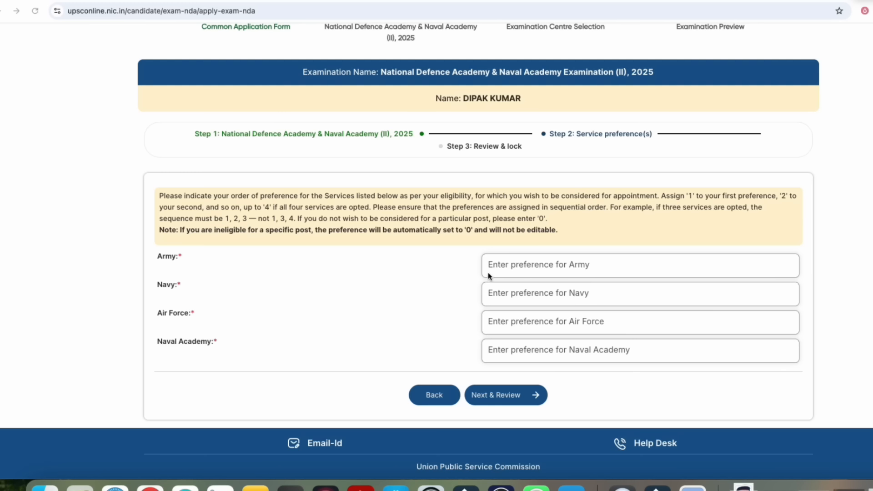
Step: Rank the services: Army 1, Navy 3, Air Force 2, Naval Academy 4
left_click(512, 270)
type("1")
left_click(497, 301)
type("3")
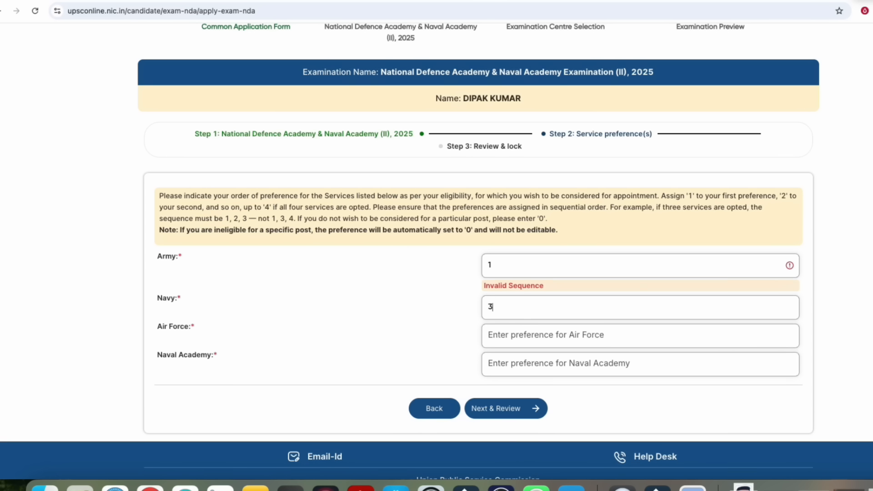
left_click(508, 343)
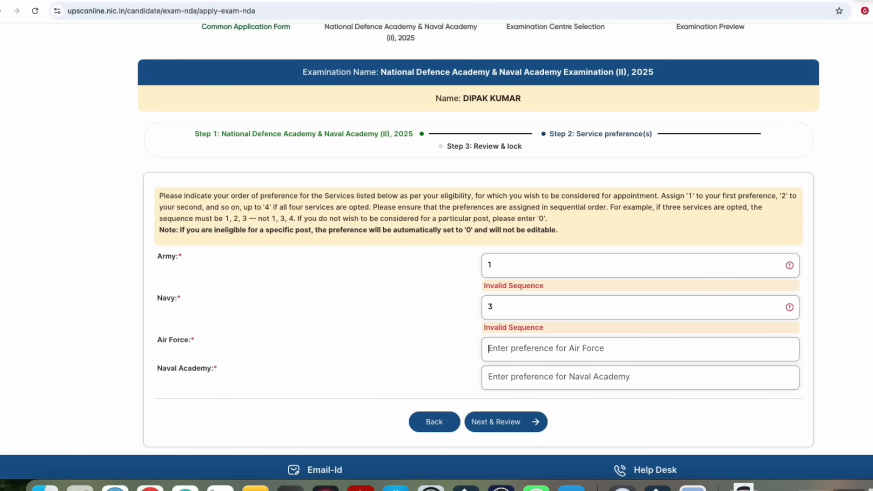
type("2")
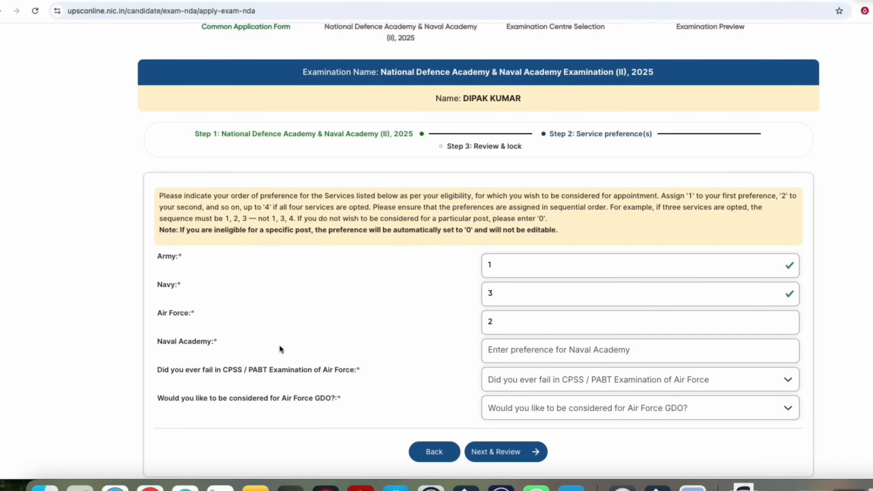
left_click(501, 358)
type("4")
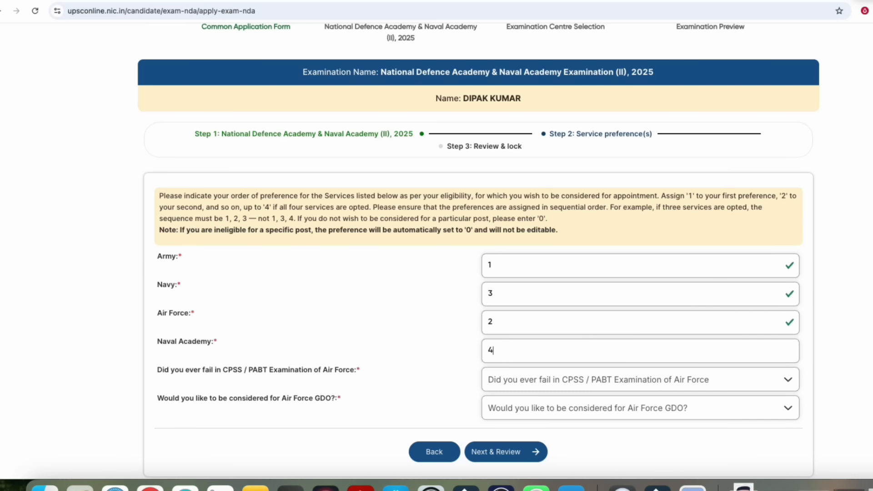
Step: Answer No to the CPSS/PABT failure and Air Force GDO questions, then proceed to review
scroll(431, 355, "down", 3)
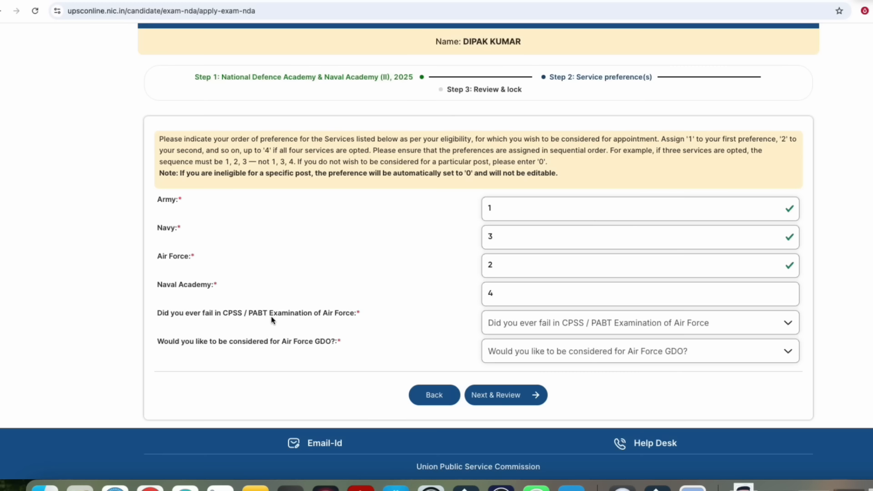
left_click_drag(190, 313, 281, 314)
left_click(324, 315)
left_click(522, 323)
left_click(495, 366)
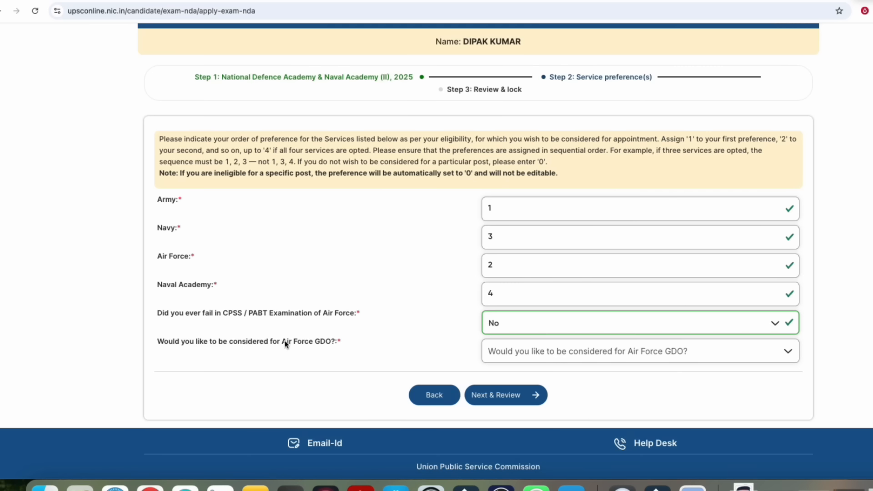
left_click_drag(282, 350, 312, 345)
left_click(511, 352)
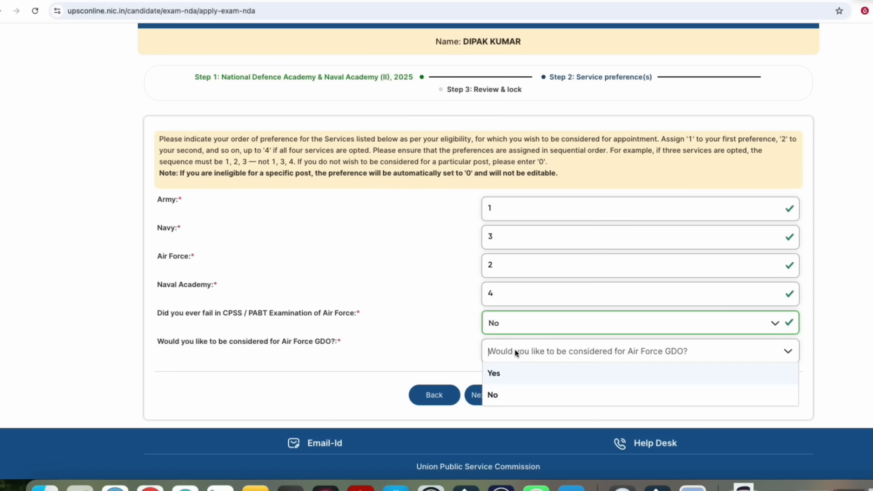
left_click(500, 395)
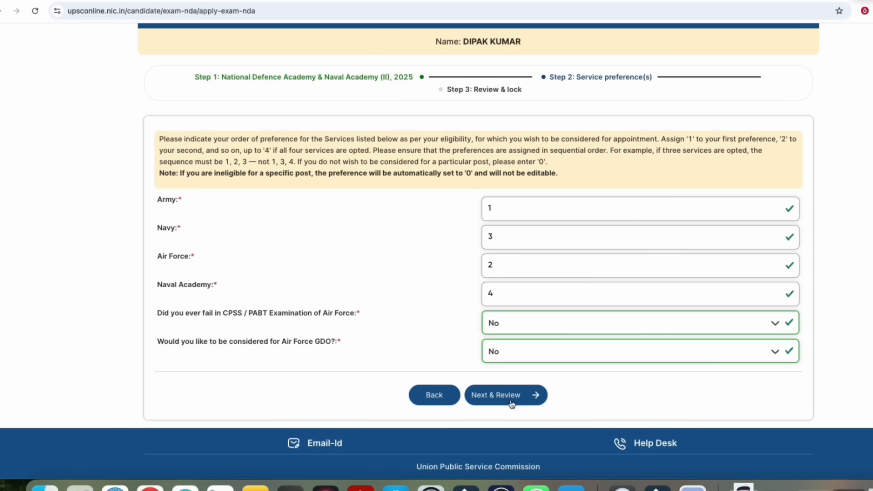
left_click(512, 403)
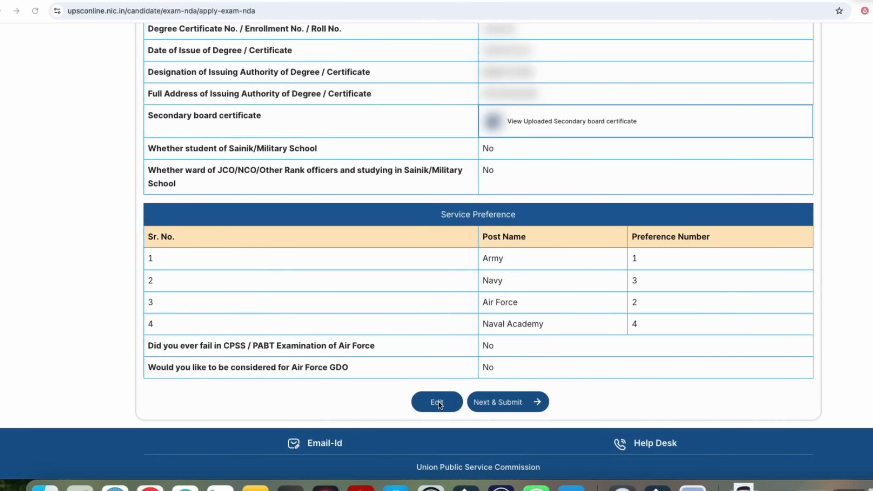
Step: Submit the service preferences, confirm Yes to lock them, and acknowledge the Success message
left_click(519, 406)
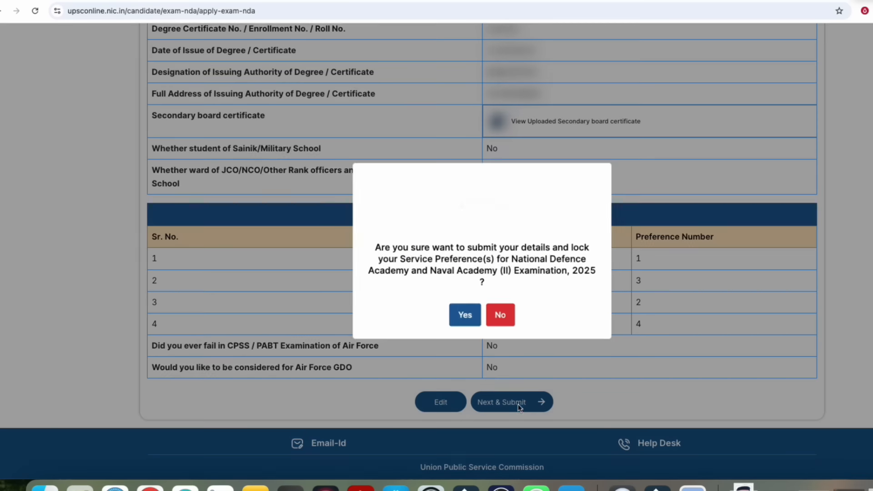
left_click(465, 318)
left_click_drag(422, 263, 536, 262)
left_click_drag(443, 286, 538, 286)
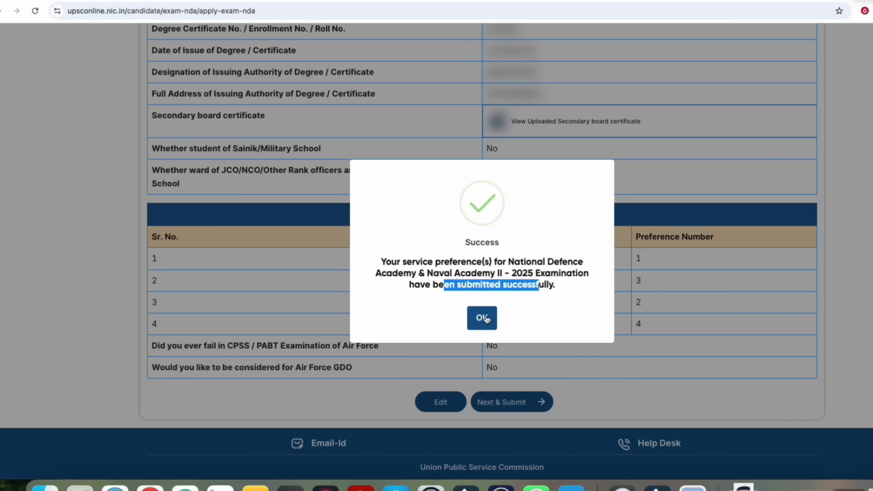
left_click(482, 317)
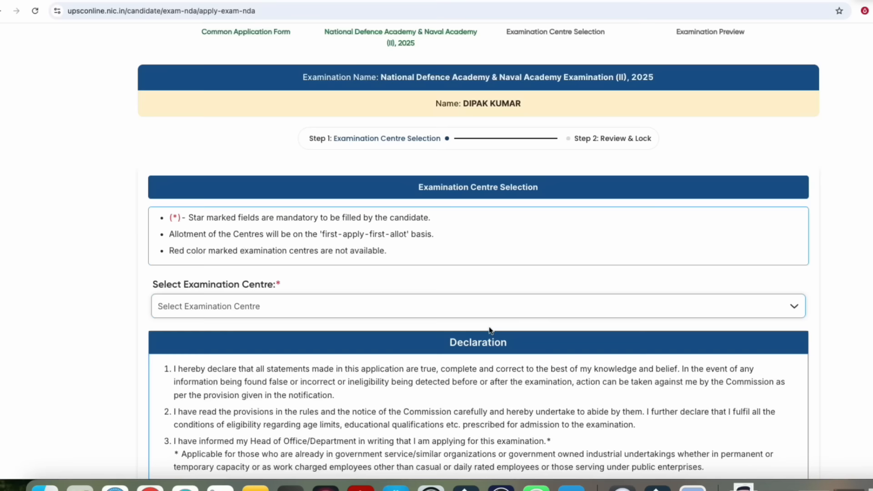
Step: Choose Patna as the examination centre from the centre dropdown
scroll(490, 326, "down", 1)
left_click_drag(183, 261, 263, 263)
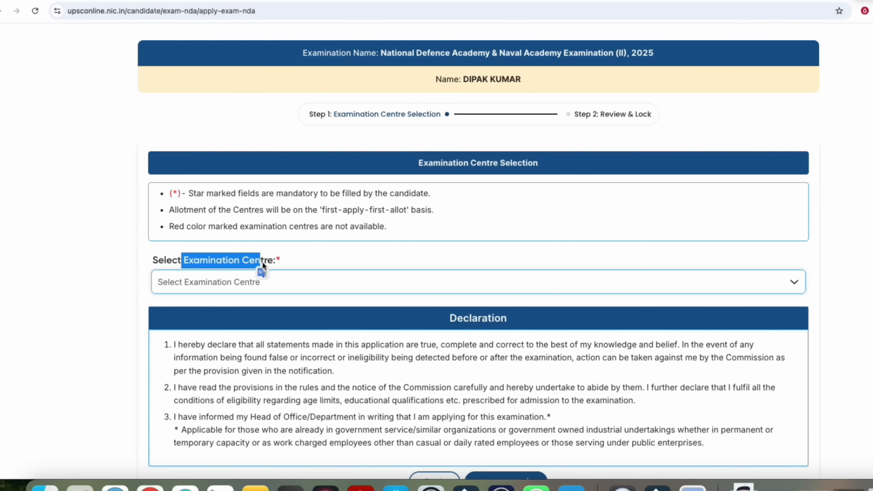
scroll(283, 256, "down", 2)
left_click(267, 203)
scroll(212, 268, "down", 15)
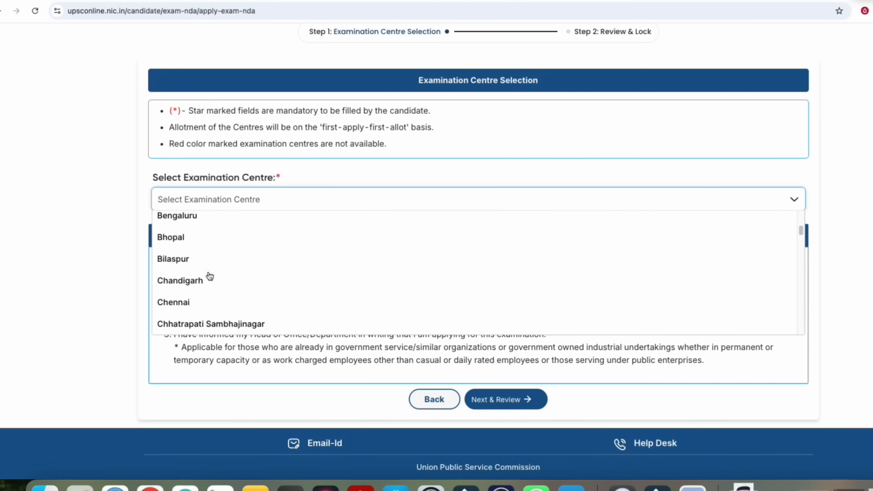
scroll(217, 276, "down", 6)
scroll(195, 282, "up", 5)
scroll(190, 260, "up", 3)
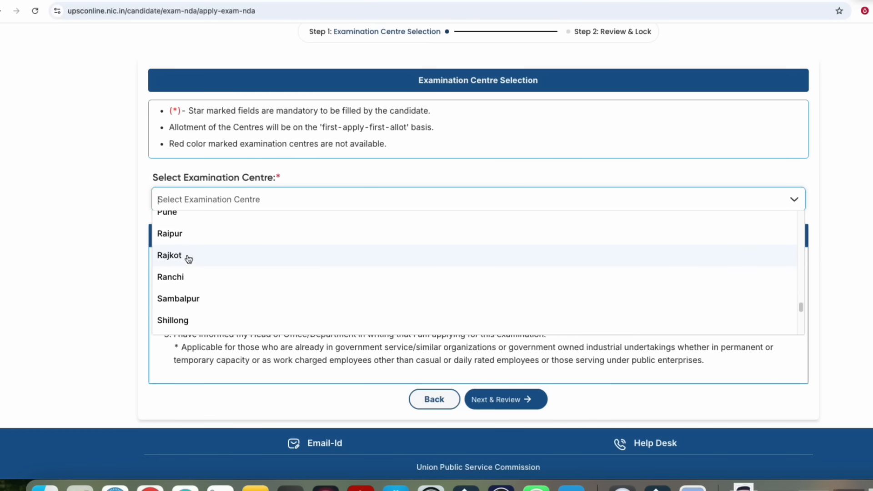
scroll(186, 249, "up", 3)
left_click(185, 244)
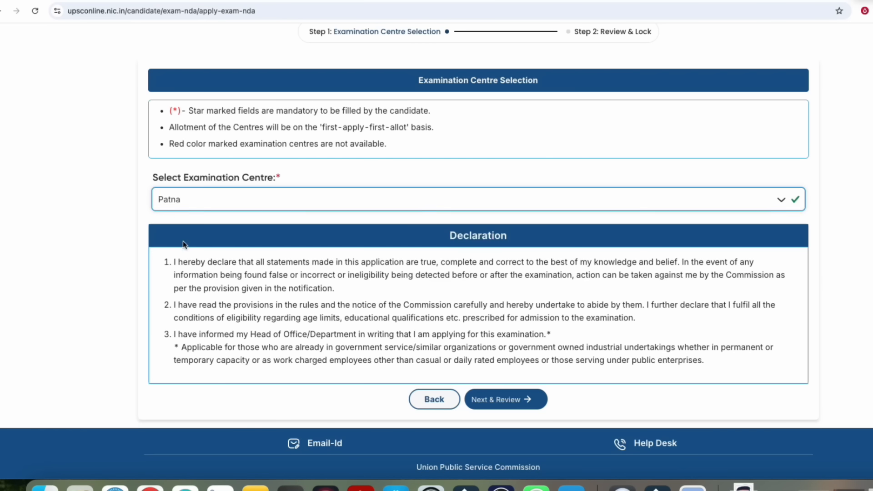
Step: Review the Patna centre choice, submit, and agree to the declaration to finally submit
left_click(511, 400)
scroll(444, 311, "down", 3)
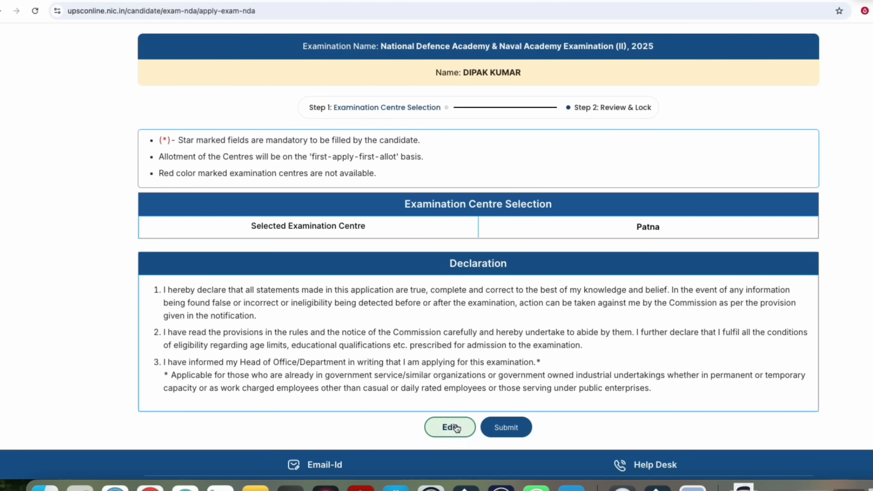
left_click(510, 429)
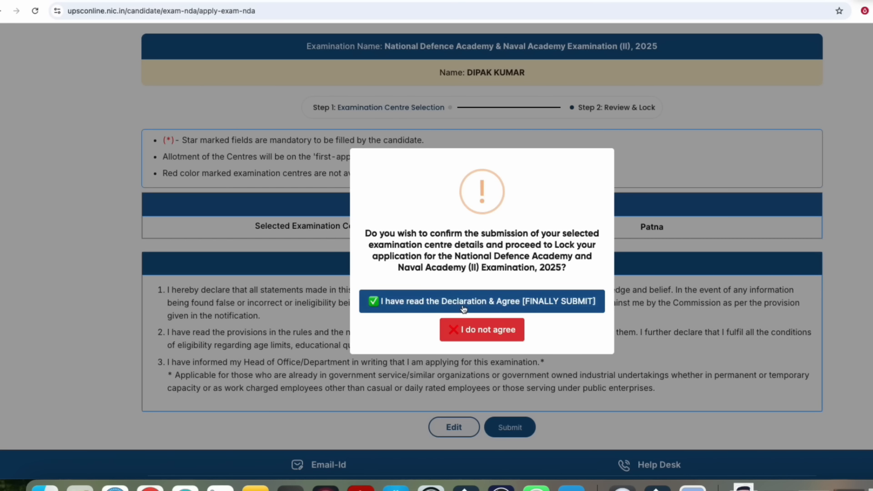
left_click(503, 302)
Step: Dismiss the success message and scroll the submitted NDA & NA (II) 2025 form to the signature
left_click_drag(464, 237, 443, 258)
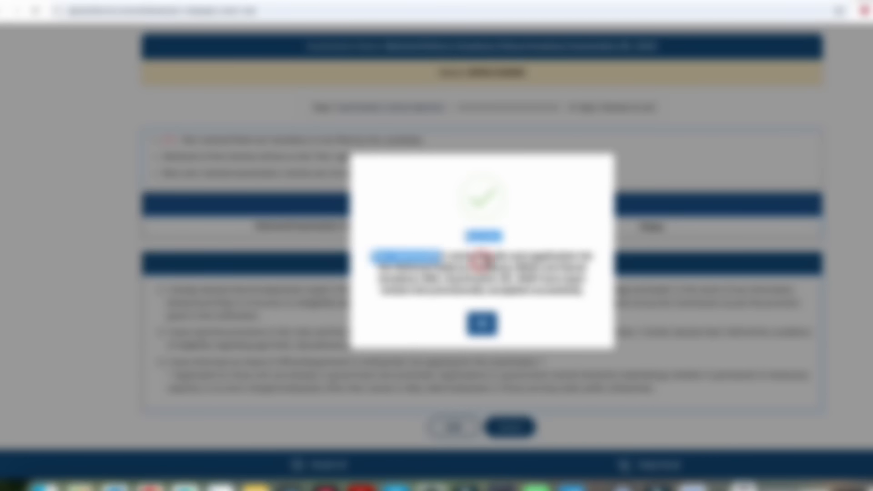
left_click(485, 327)
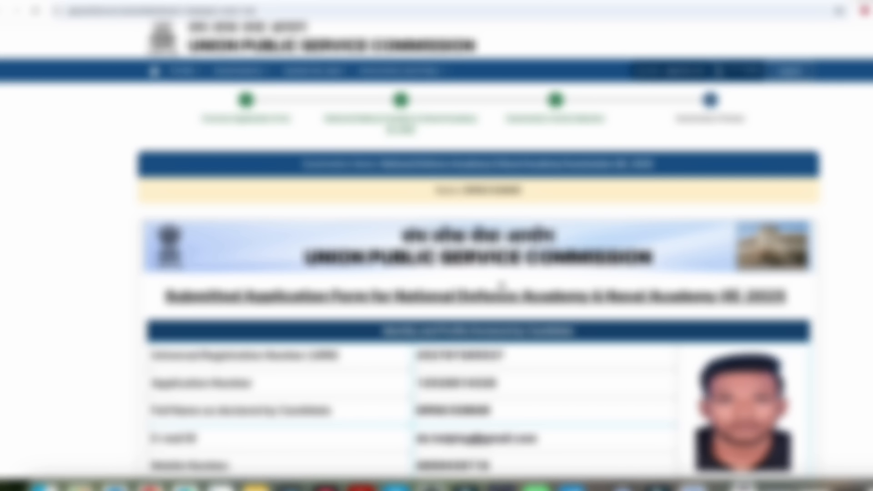
scroll(501, 286, "down", 10)
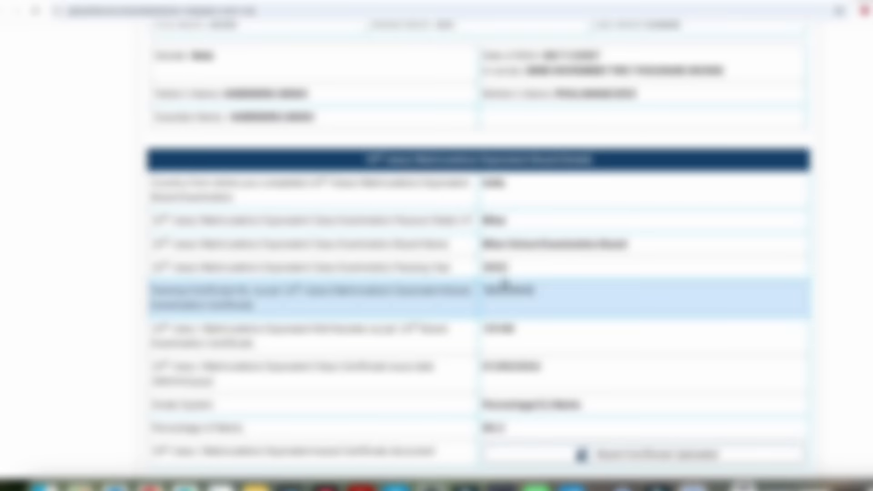
scroll(505, 285, "down", 20)
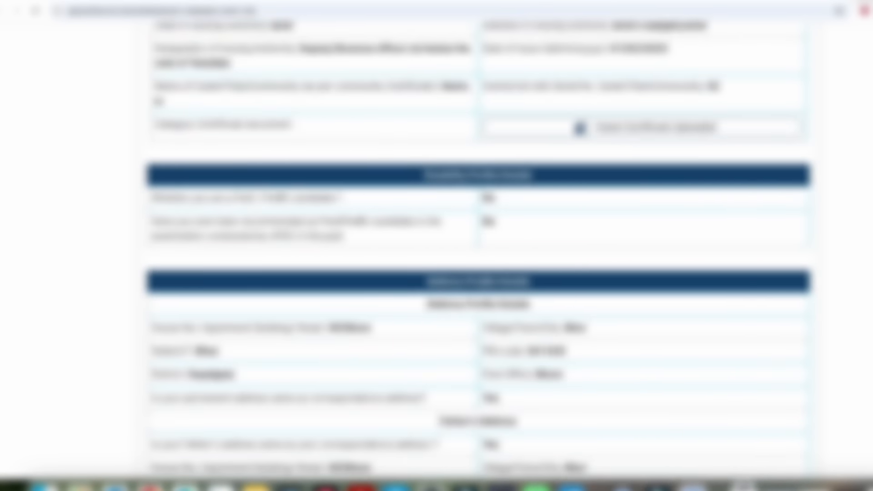
scroll(477, 254, "down", 20)
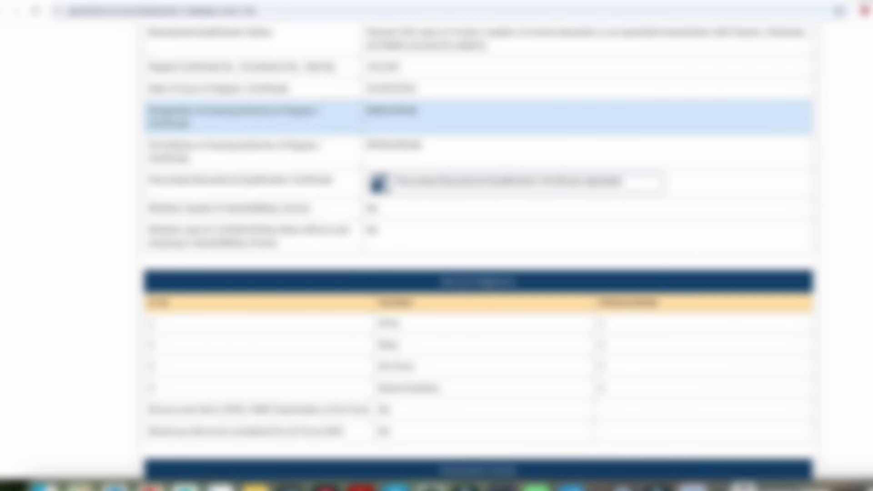
scroll(487, 280, "down", 15)
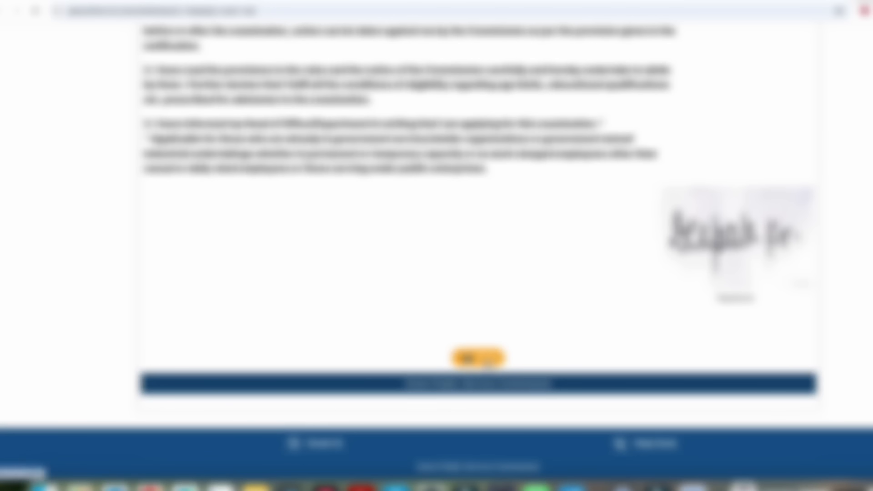